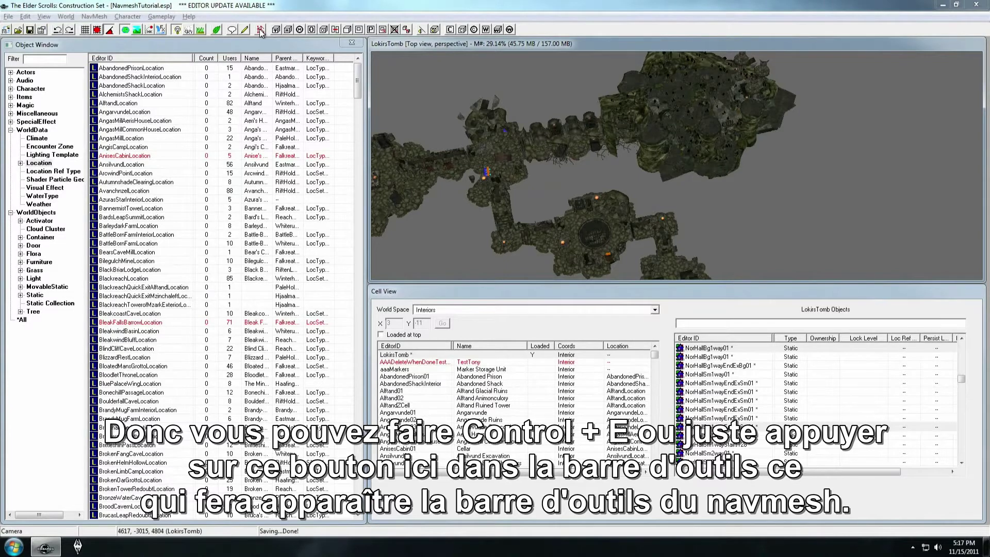
Show the Navmesh toolbar and run a Recast-Based Generation on LokirsTomb with Agent Radius 8.
{"action": "left_click_drag", "start_coordinate": [261, 47], "coordinate": [690, 29]}
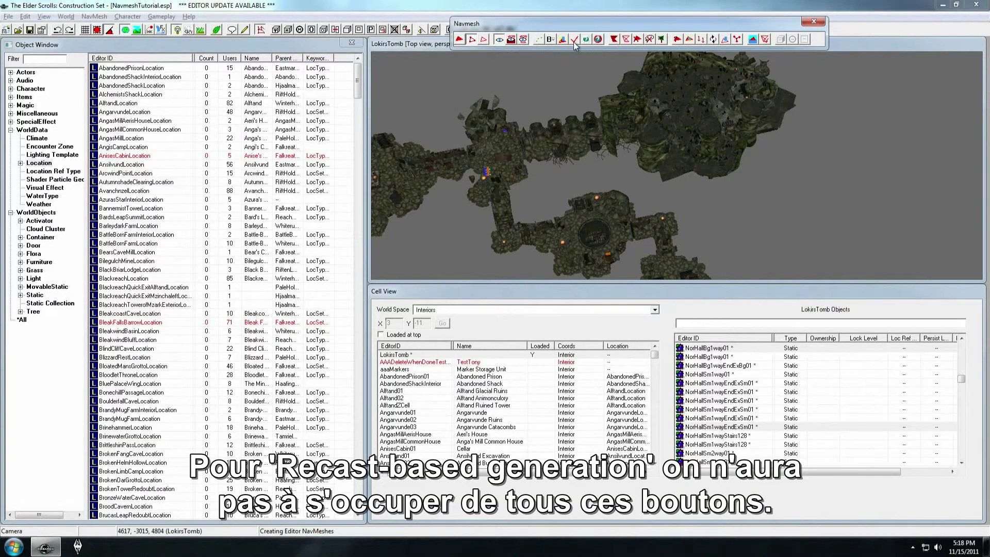
{"action": "left_click", "coordinate": [96, 16]}
{"action": "mouse_move", "coordinate": [113, 28]}
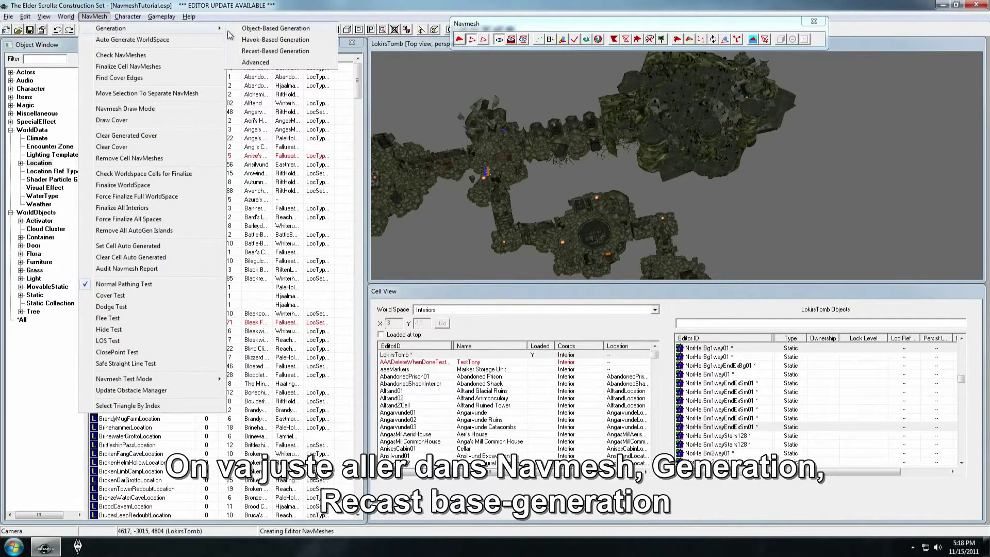
{"action": "left_click", "coordinate": [275, 51]}
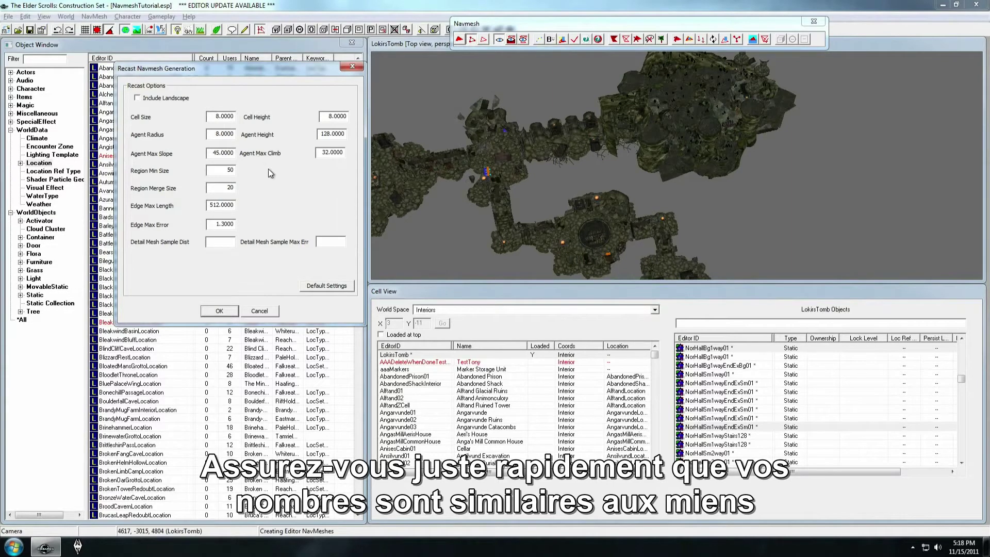
{"action": "double_click", "coordinate": [227, 135]}
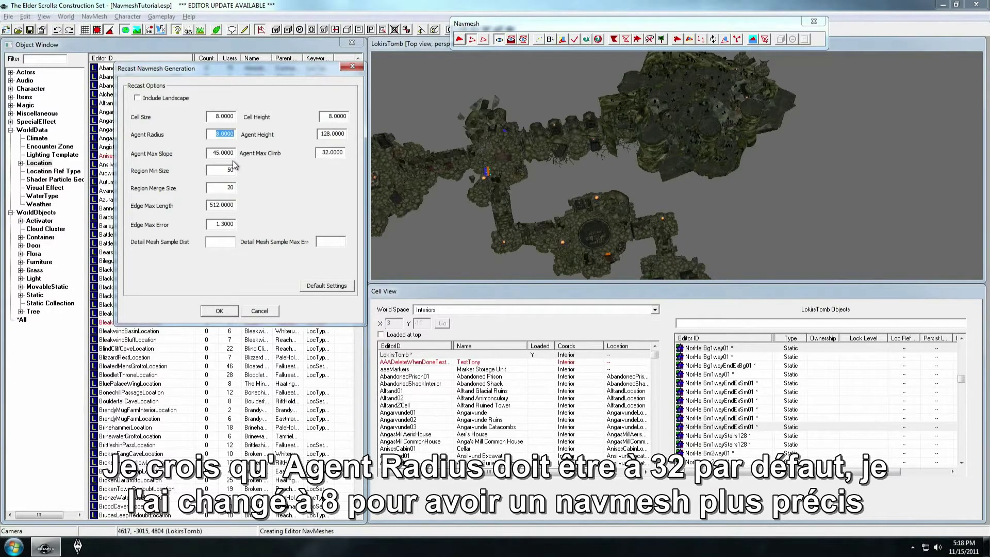
{"action": "left_click", "coordinate": [218, 135]}
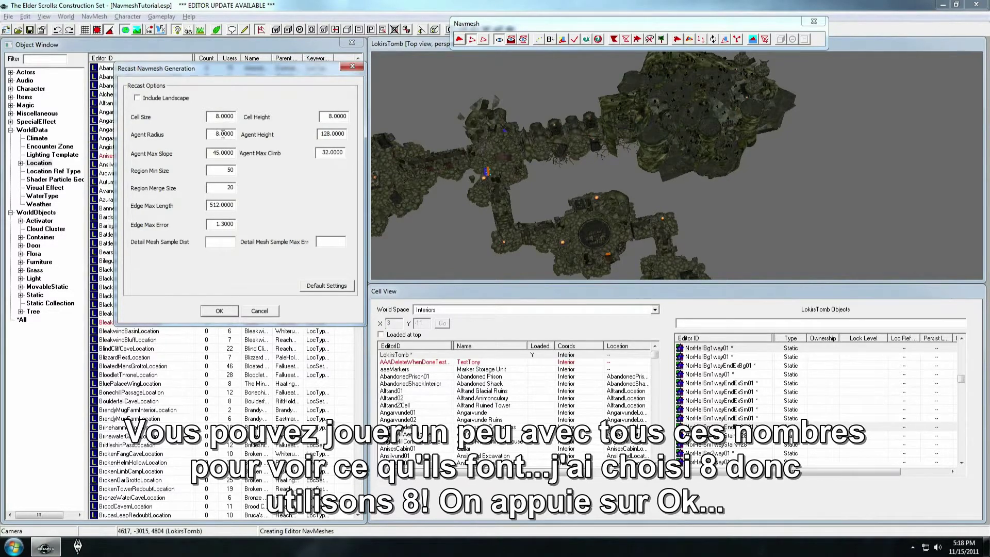
{"action": "left_click", "coordinate": [223, 313]}
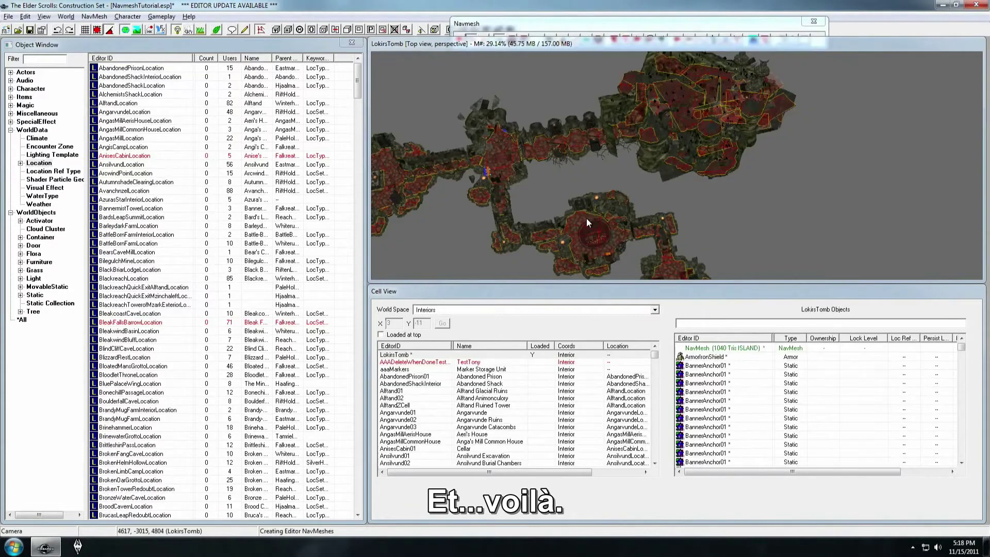
Reposition the floating Navmesh toolbar so it sits clear of the render window.
{"action": "scroll", "coordinate": [575, 191], "scroll_direction": "up", "scroll_amount": 5}
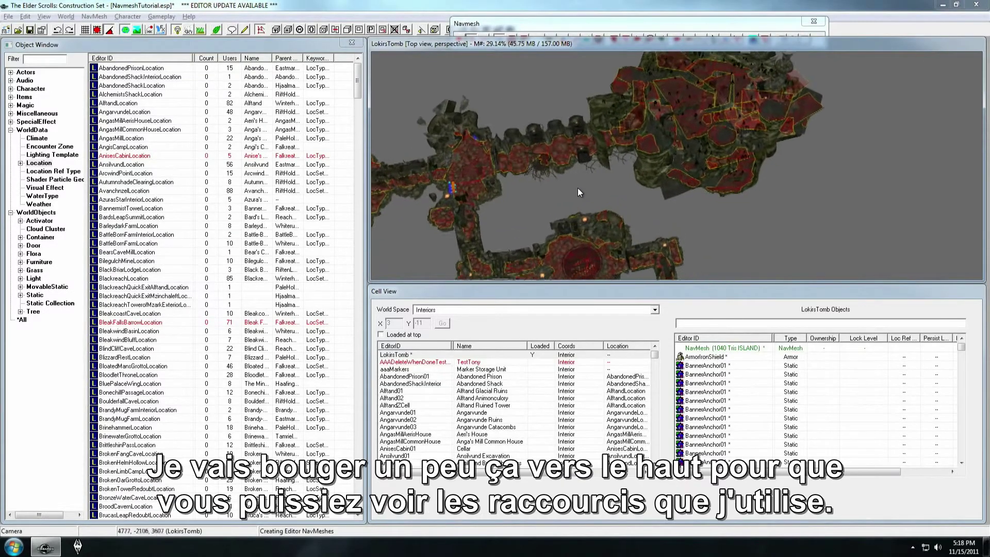
{"action": "left_click_drag", "start_coordinate": [572, 24], "coordinate": [571, 10]}
{"action": "left_click", "coordinate": [499, 25]}
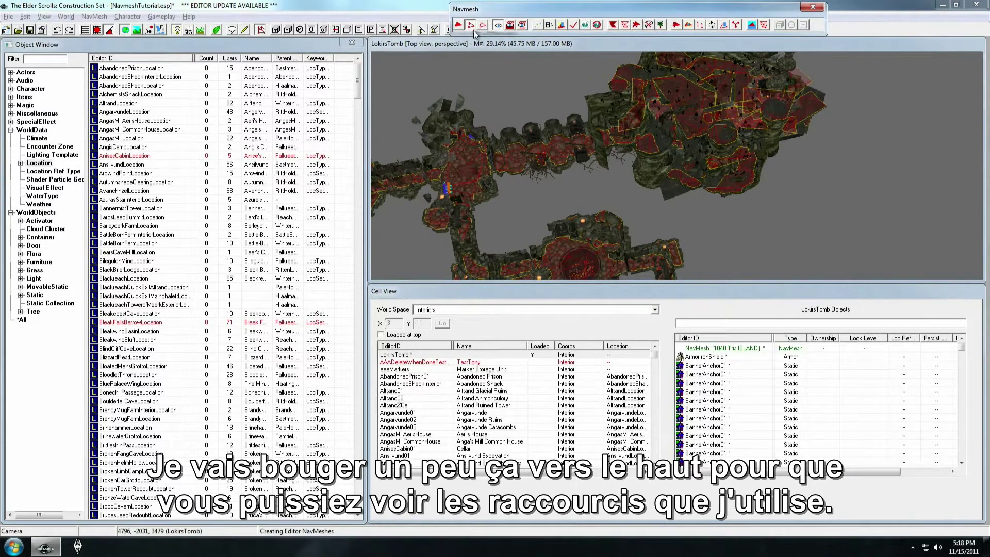
Examine the generated navmesh over the tomb's chambers and corridors in normal, transparent and navmesh-only display modes.
{"action": "middle_click_drag", "start_coordinate": [618, 159], "coordinate": [616, 159]}
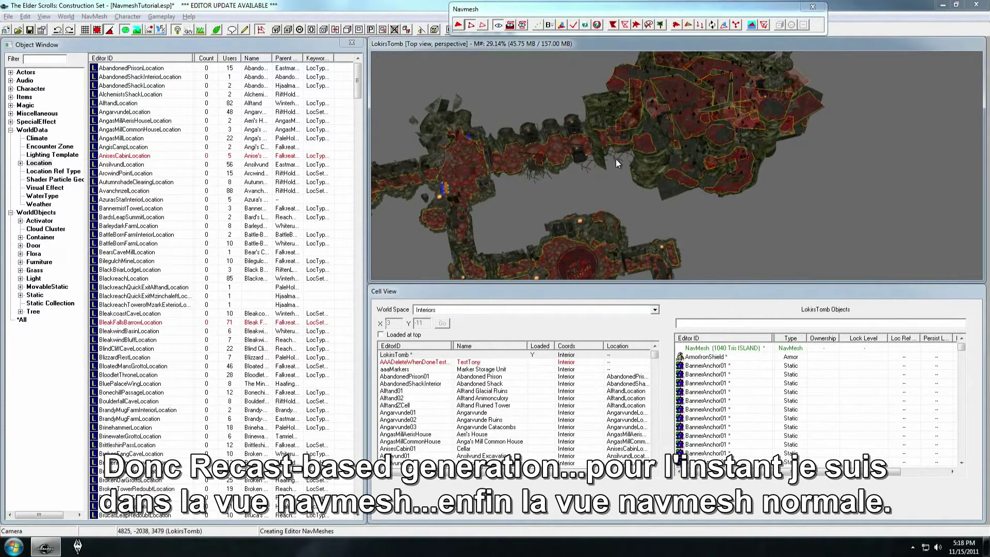
{"action": "scroll", "coordinate": [621, 177], "scroll_direction": "up", "scroll_amount": 5}
{"action": "mouse_move", "coordinate": [595, 214]}
{"action": "middle_mouse_down"}
{"action": "mouse_move", "coordinate": [621, 113]}
{"action": "mouse_move", "coordinate": [595, 187]}
{"action": "mouse_move", "coordinate": [638, 176]}
{"action": "mouse_move", "coordinate": [619, 233]}
{"action": "mouse_move", "coordinate": [608, 209]}
{"action": "mouse_move", "coordinate": [610, 219]}
{"action": "middle_mouse_up"}
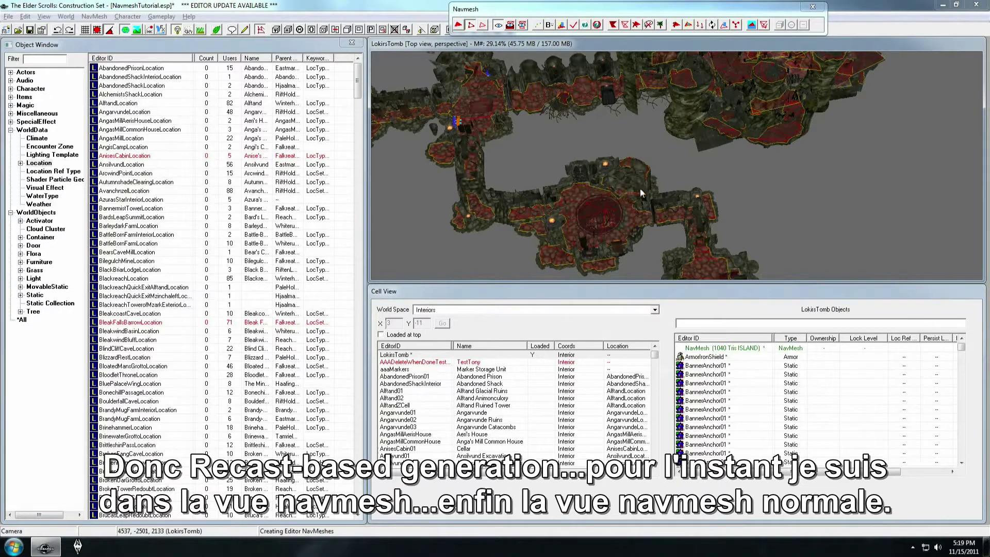
{"action": "middle_click_drag", "start_coordinate": [642, 188], "coordinate": [636, 209]}
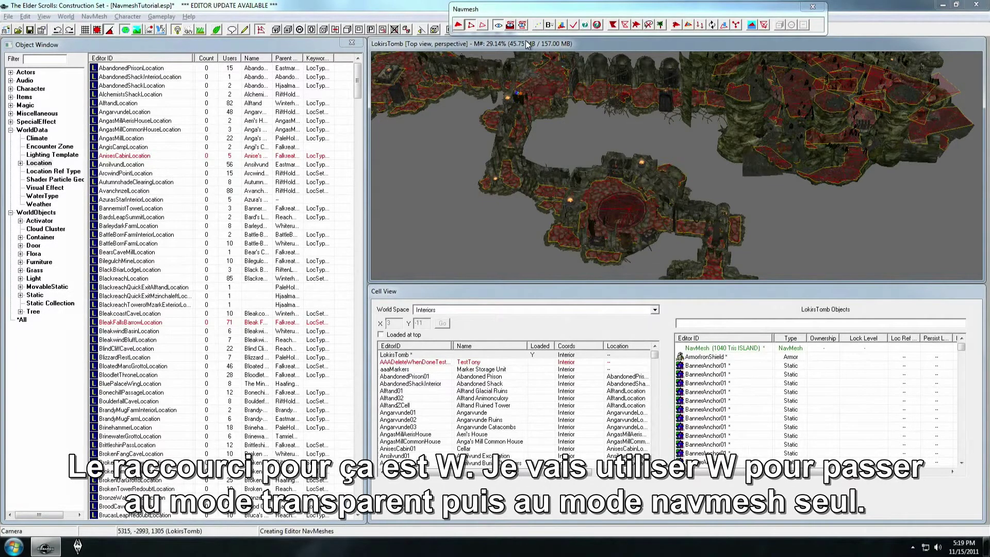
{"action": "mouse_move", "coordinate": [639, 188]}
{"action": "middle_mouse_down"}
{"action": "mouse_move", "coordinate": [620, 197]}
{"action": "mouse_move", "coordinate": [640, 197]}
{"action": "middle_mouse_up"}
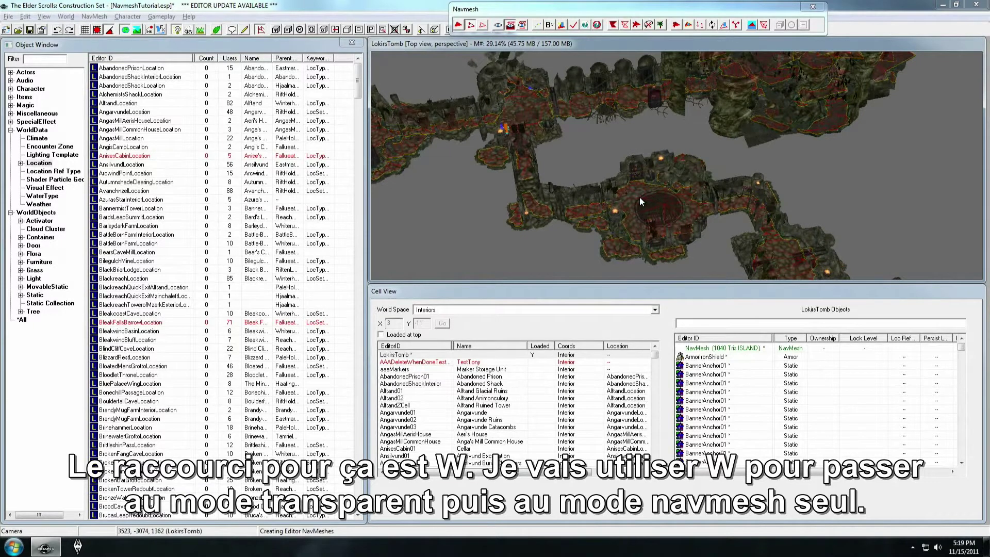
{"action": "key", "text": "w"}
{"action": "key", "text": "w"}
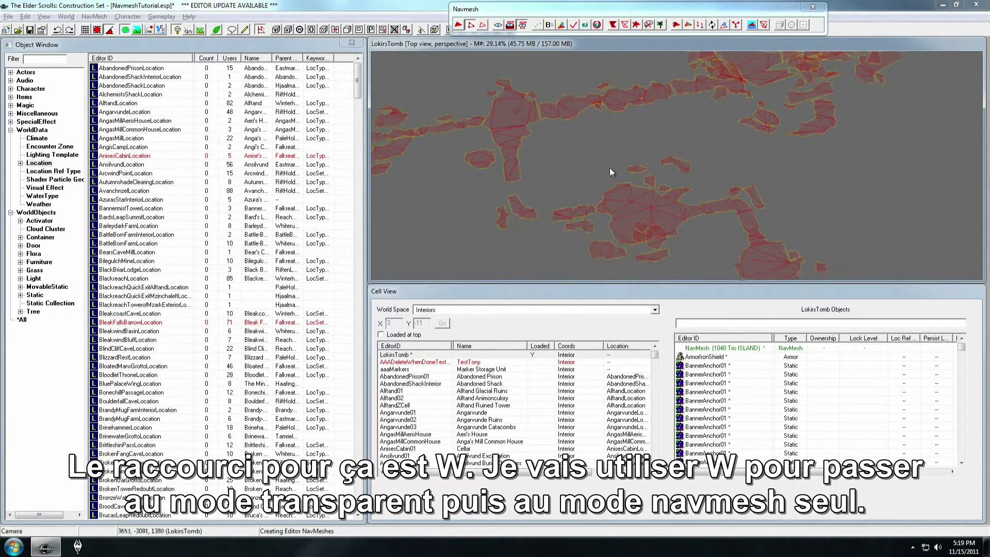
{"action": "key", "text": "w"}
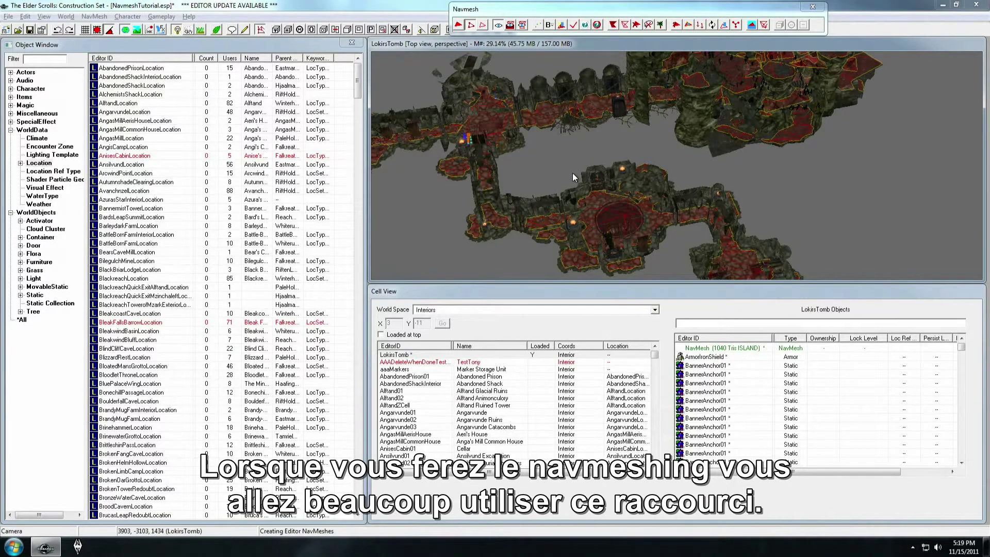
{"action": "key", "text": "w"}
{"action": "key", "text": "w"}
{"action": "key", "text": "w"}
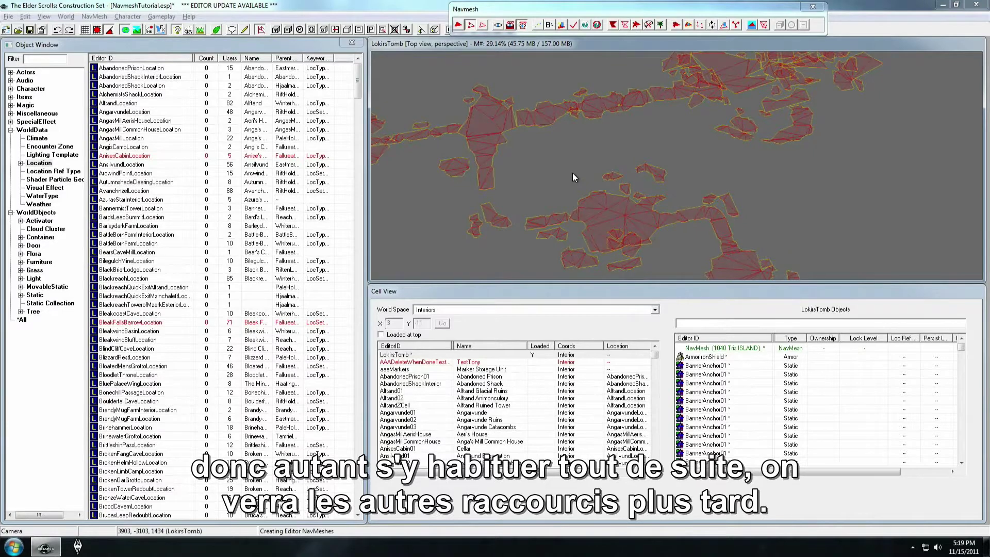
{"action": "key", "text": "w"}
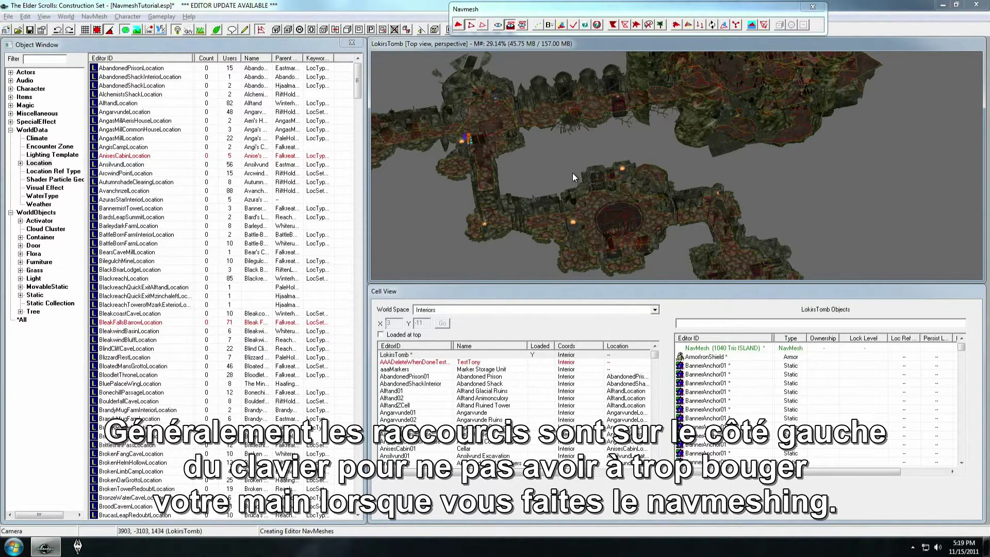
{"action": "scroll", "coordinate": [559, 194], "scroll_direction": "down", "scroll_amount": 3}
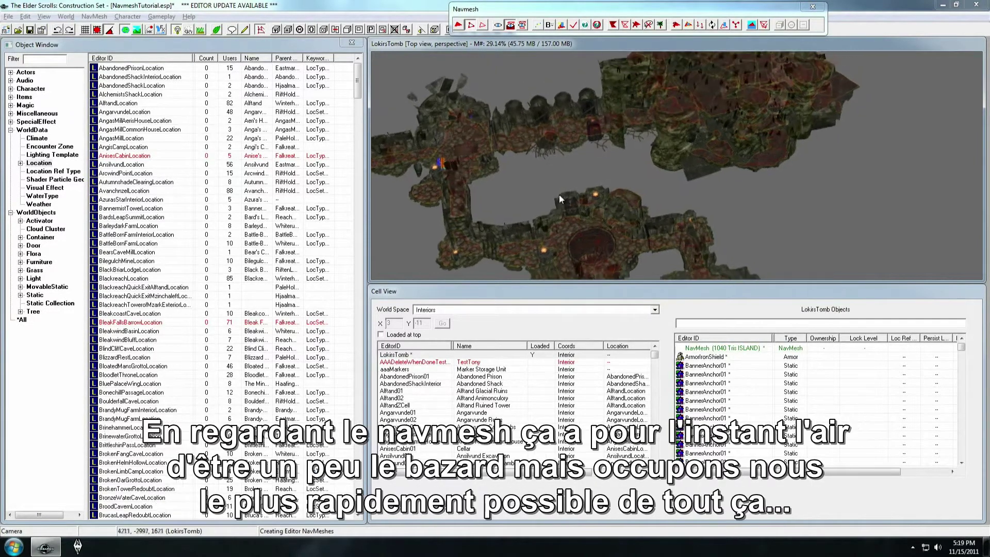
Display only the navmesh, without level geometry, for the large cavern at the tomb's eastern end.
{"action": "key", "text": "w"}
{"action": "middle_click_drag", "start_coordinate": [574, 197], "coordinate": [484, 265], "text": "shift"}
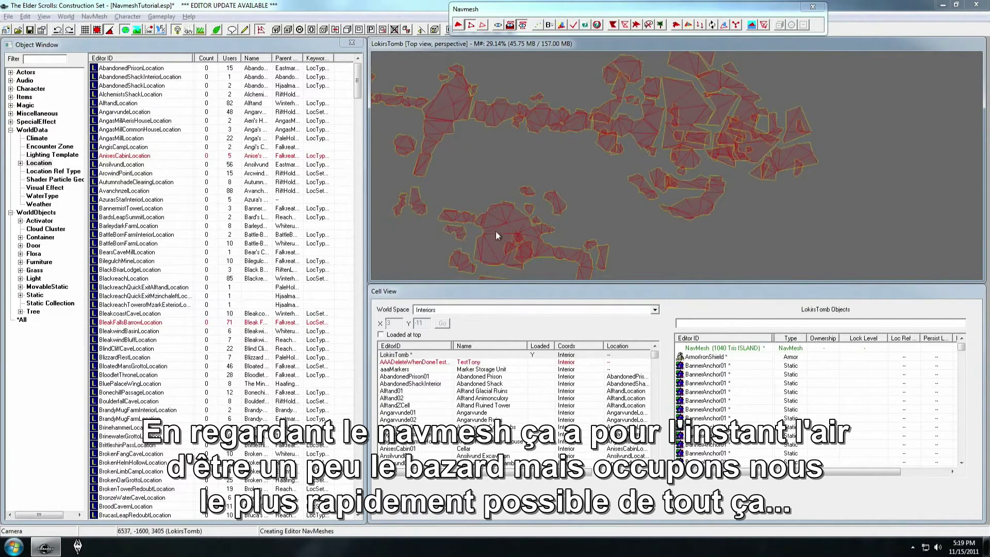
{"action": "middle_click_drag", "start_coordinate": [601, 156], "coordinate": [553, 136], "text": "shift"}
{"action": "key", "text": "w"}
{"action": "key", "text": "w"}
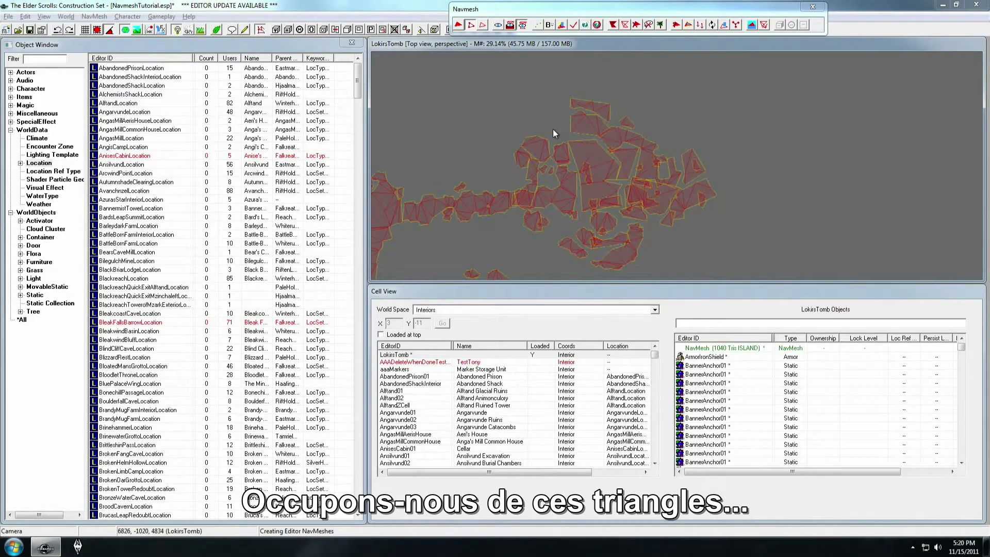
Activate Select vertices mode and try box-selecting the vertices of the large cavern's navmesh.
{"action": "left_click", "coordinate": [472, 27]}
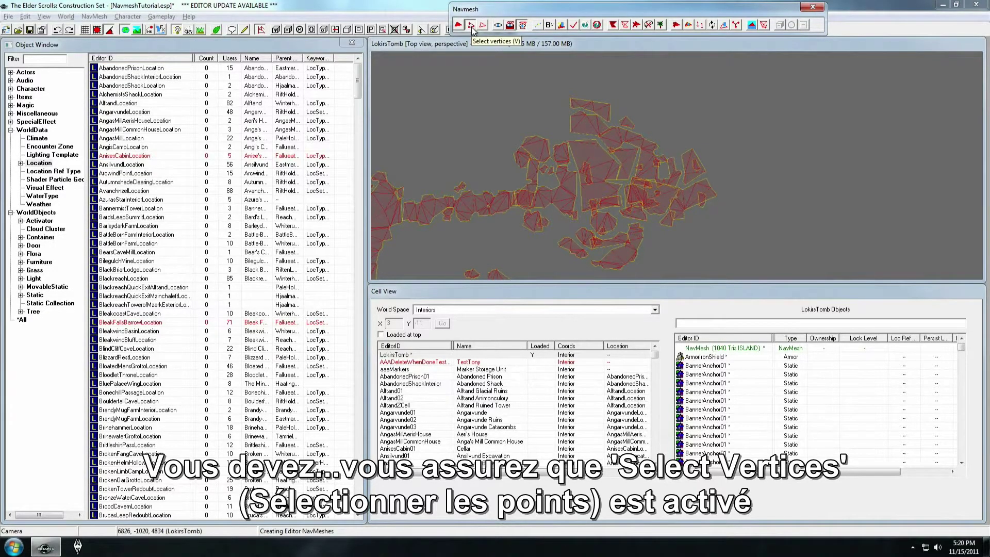
{"action": "left_click_drag", "start_coordinate": [509, 83], "coordinate": [599, 172]}
{"action": "left_click_drag", "start_coordinate": [500, 101], "coordinate": [726, 236]}
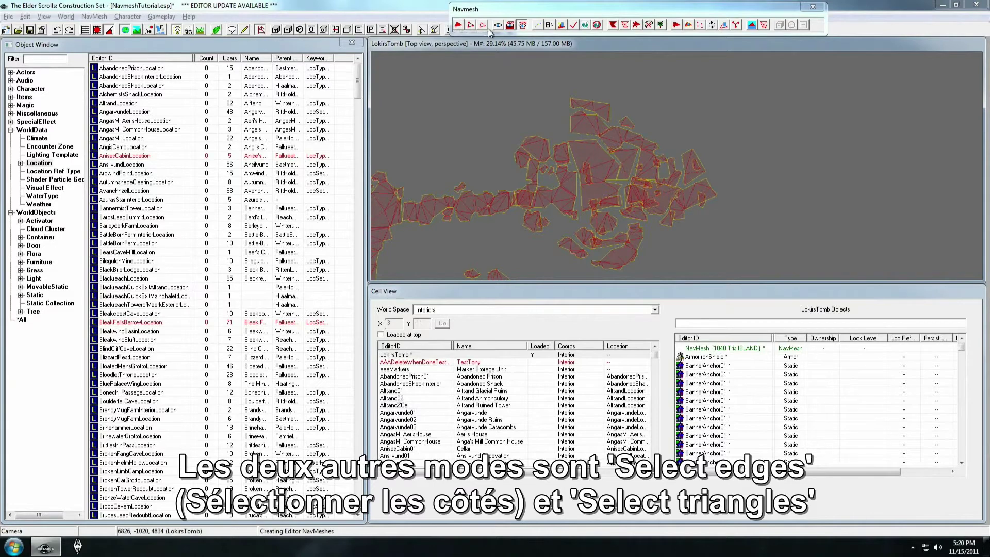
Select a single triangle in the cavern's central navmesh piece, and try edge selection on the same piece.
{"action": "left_click", "coordinate": [459, 27]}
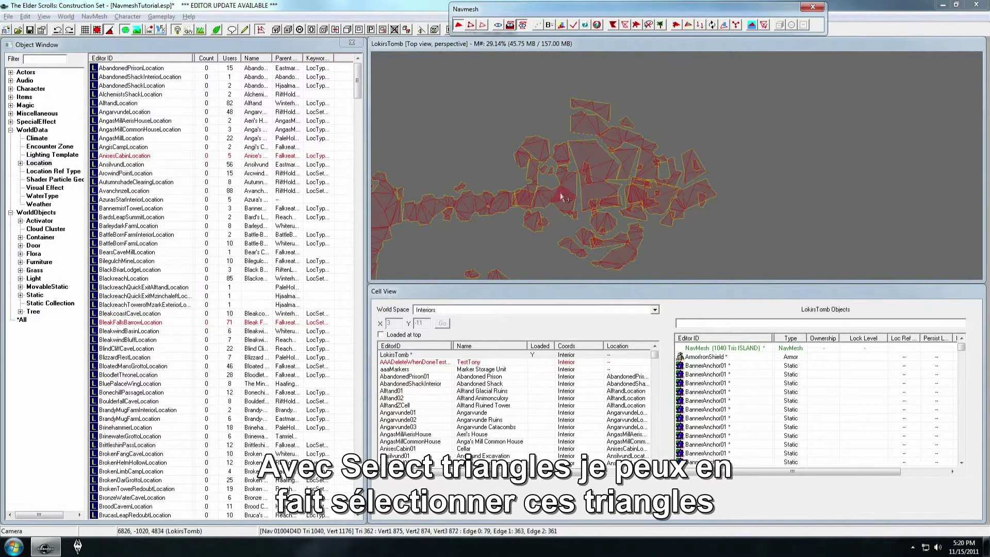
{"action": "scroll", "coordinate": [559, 214], "scroll_direction": "up", "scroll_amount": 5}
{"action": "left_click", "coordinate": [534, 178]}
{"action": "left_click", "coordinate": [533, 179]}
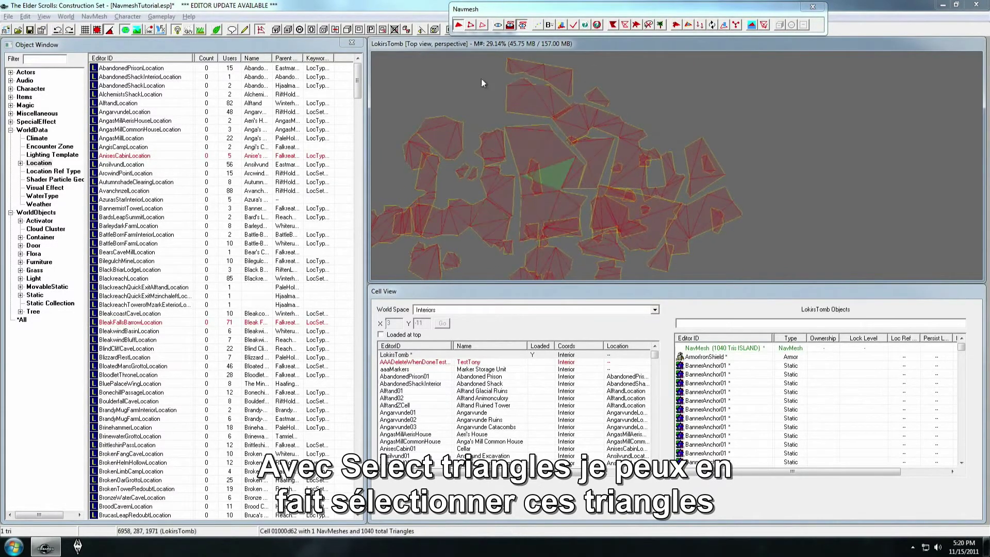
{"action": "left_click", "coordinate": [482, 26]}
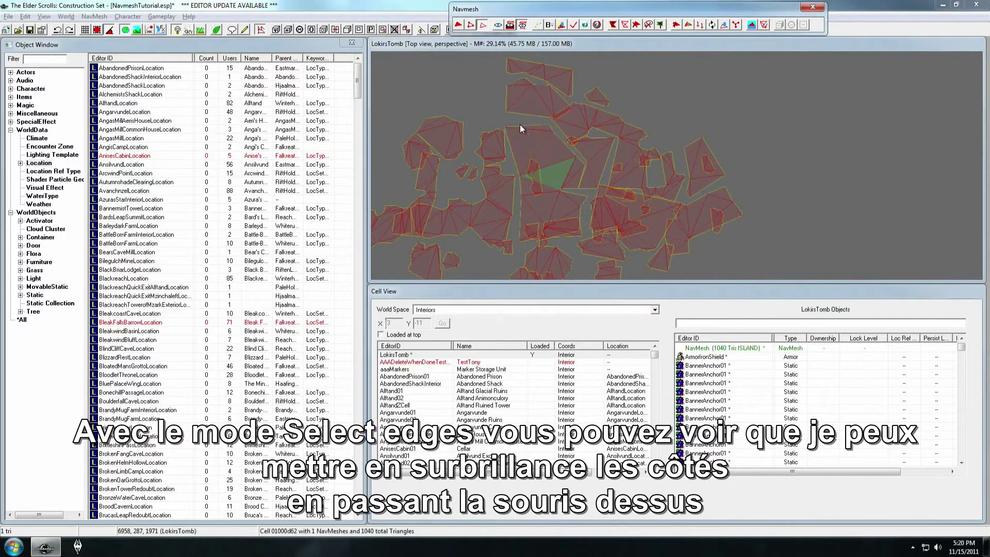
{"action": "scroll", "coordinate": [525, 132], "scroll_direction": "up", "scroll_amount": 3}
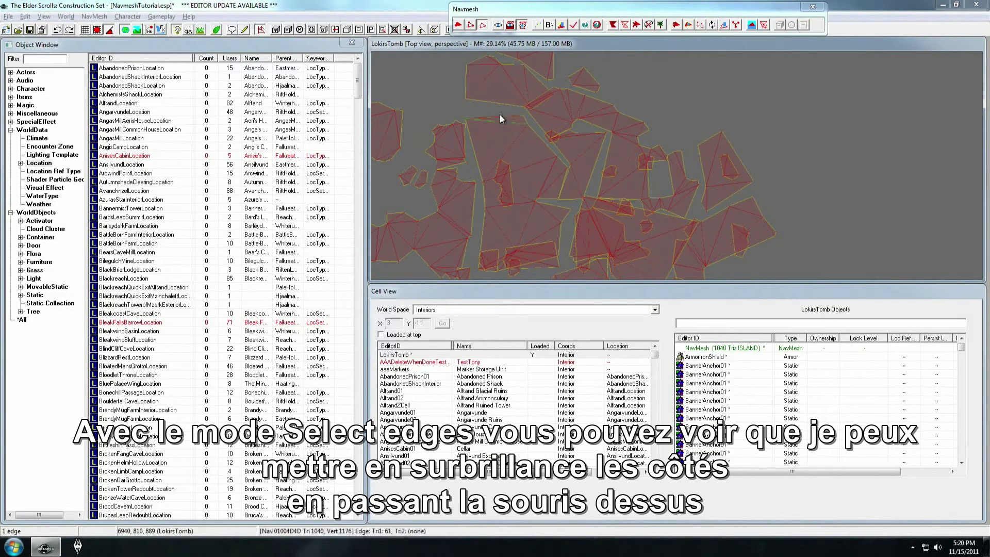
Return to Select vertices mode and box-select a vertex on the upper edge of the central navmesh piece.
{"action": "left_click", "coordinate": [471, 25]}
{"action": "left_click_drag", "start_coordinate": [457, 112], "coordinate": [526, 122]}
{"action": "scroll", "coordinate": [515, 125], "scroll_direction": "up", "scroll_amount": 2}
{"action": "middle_click_drag", "start_coordinate": [478, 149], "coordinate": [512, 154]}
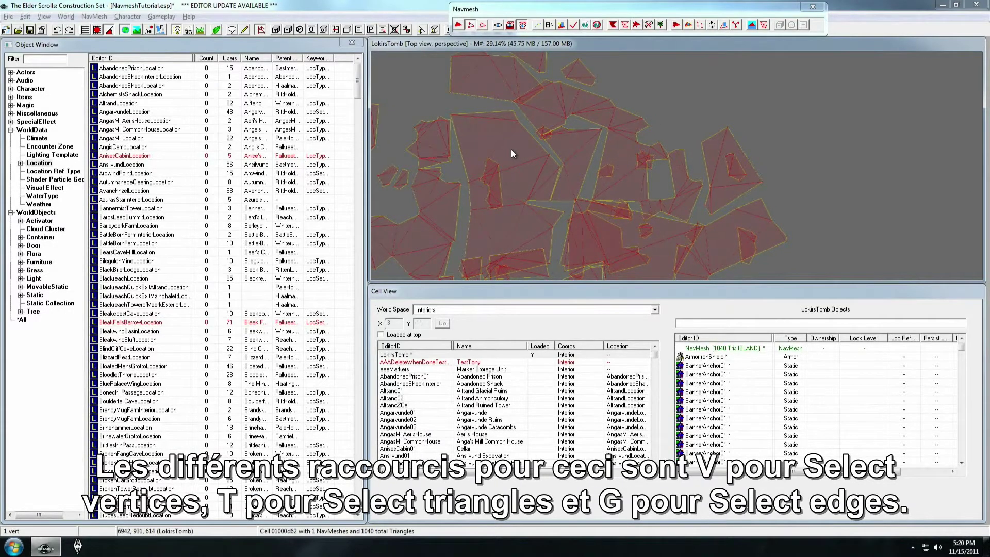
{"action": "middle_click_drag", "start_coordinate": [515, 150], "coordinate": [519, 147]}
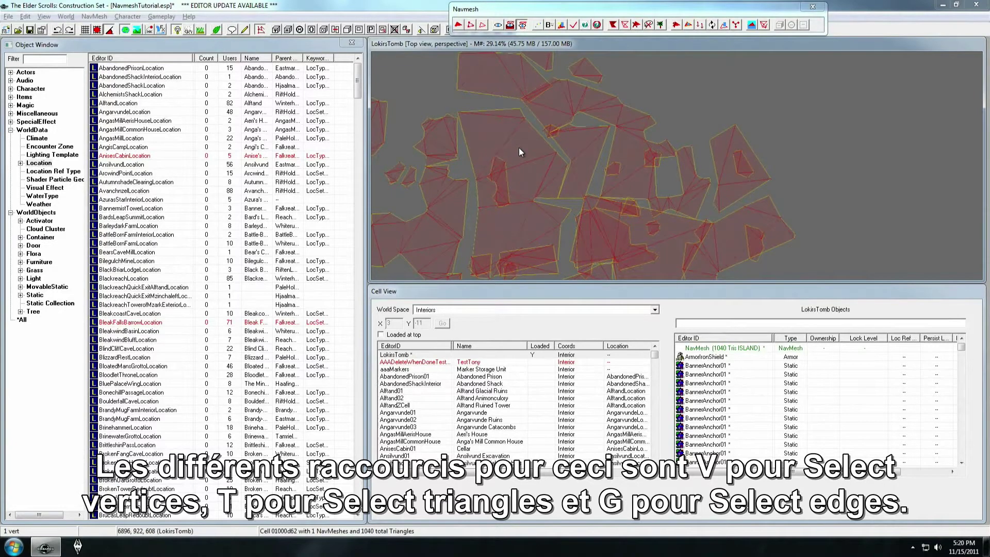
Try the vertex and triangle selection modes on the cavern's navmesh, and compare it with the level geometry.
{"action": "key", "text": "v"}
{"action": "key", "text": "t"}
{"action": "left_click", "coordinate": [514, 130]}
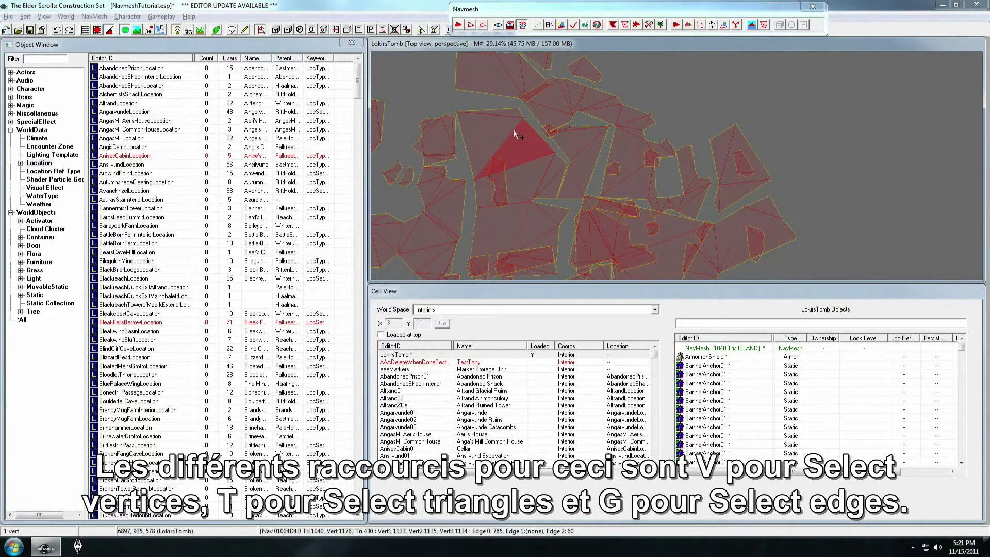
{"action": "scroll", "coordinate": [541, 169], "scroll_direction": "down", "scroll_amount": 6}
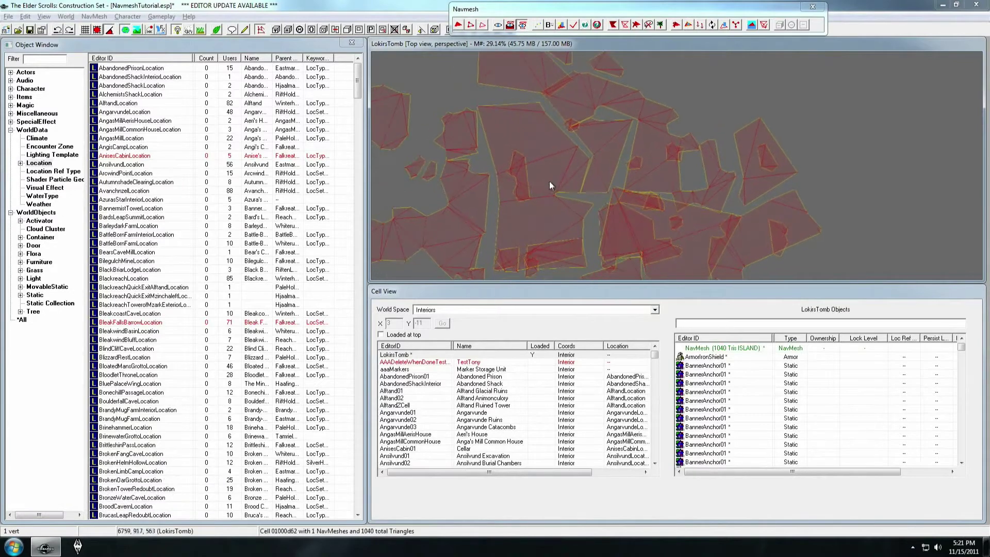
{"action": "key", "text": "w"}
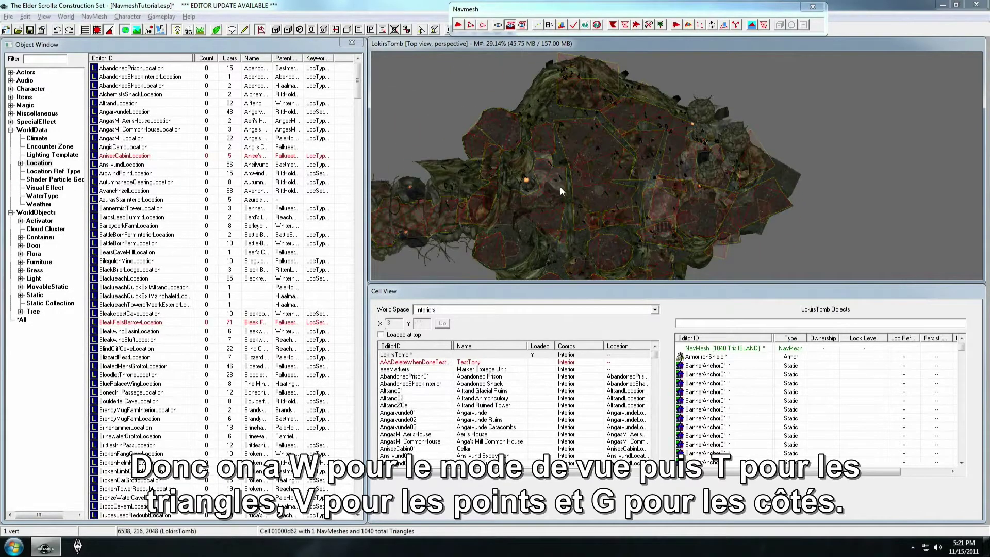
{"action": "key", "text": "w"}
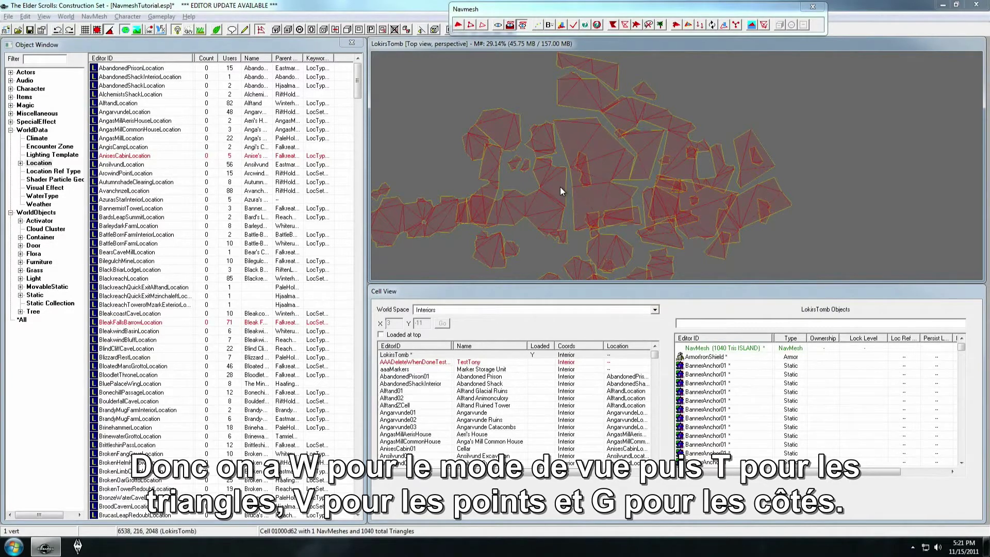
{"action": "scroll", "coordinate": [559, 181], "scroll_direction": "up", "scroll_amount": 5}
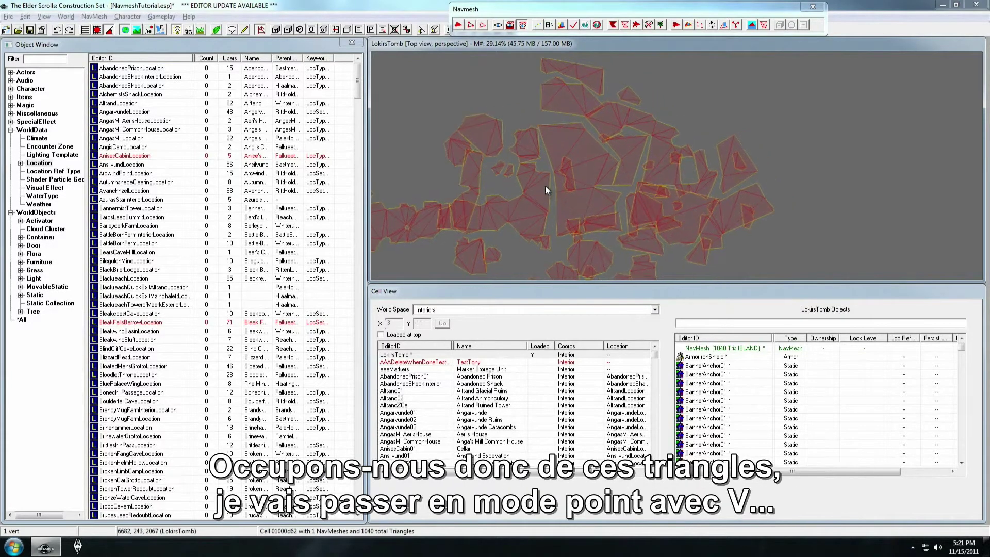
{"action": "scroll", "coordinate": [548, 181], "scroll_direction": "down", "scroll_amount": 8}
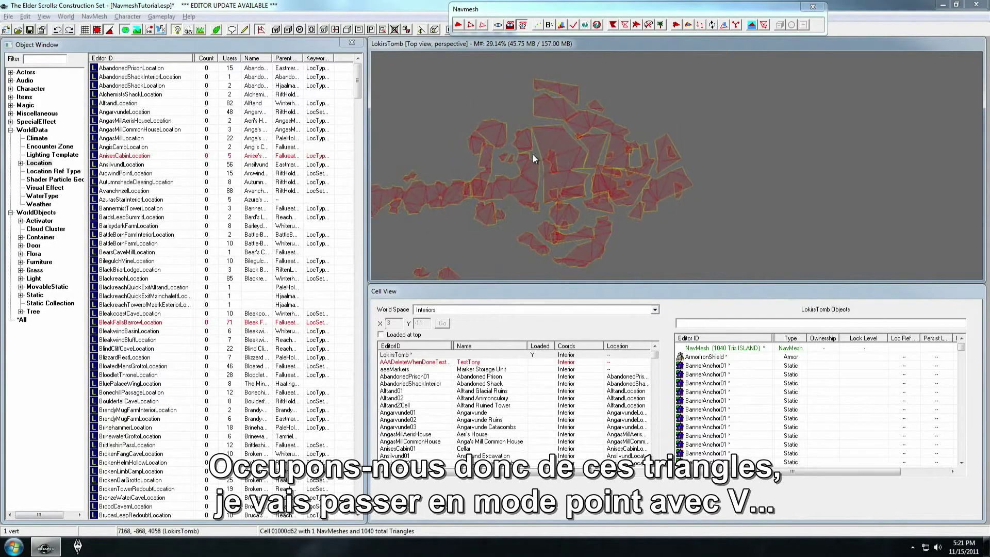
Box-select the navmesh vertices covering the large eastern cavern in vertex mode and delete them.
{"action": "key", "text": "v"}
{"action": "mouse_move", "coordinate": [513, 124]}
{"action": "middle_mouse_down"}
{"action": "mouse_move", "coordinate": [510, 113]}
{"action": "mouse_move", "coordinate": [500, 131]}
{"action": "middle_mouse_up"}
{"action": "left_click_drag", "start_coordinate": [475, 74], "coordinate": [716, 270]}
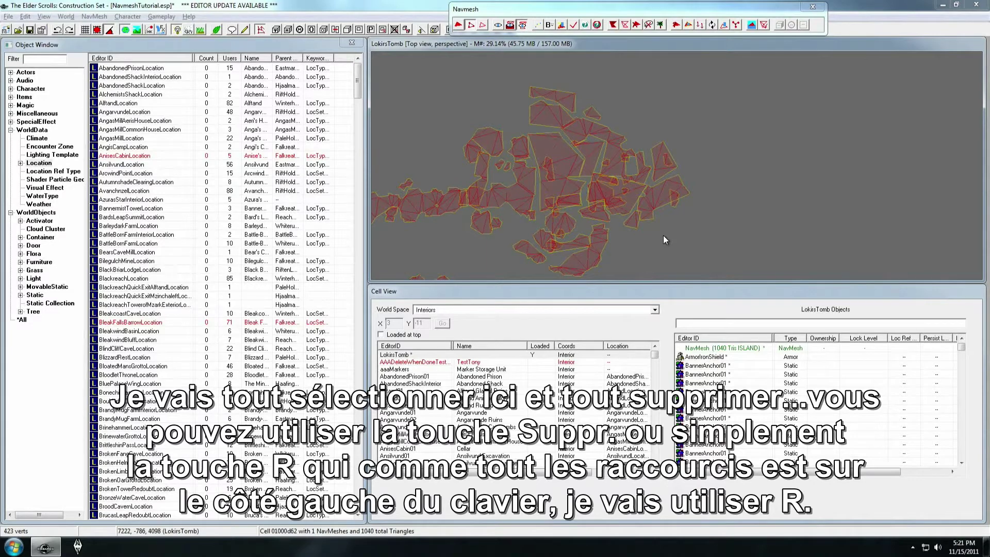
{"action": "key", "text": "r"}
{"action": "scroll", "coordinate": [543, 216], "scroll_direction": "up", "scroll_amount": 3}
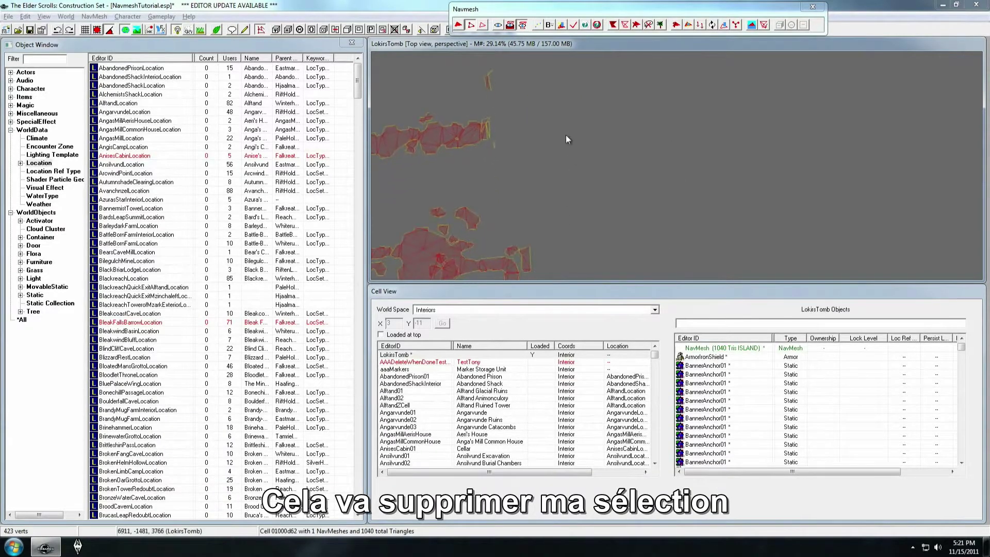
Delete the stray navmesh triangles left over at the eastern ends of the remaining tunnel pieces.
{"action": "scroll", "coordinate": [559, 145], "scroll_direction": "up", "scroll_amount": 1}
{"action": "middle_click_drag", "start_coordinate": [537, 151], "coordinate": [557, 194]}
{"action": "left_click_drag", "start_coordinate": [434, 71], "coordinate": [483, 122]}
{"action": "key", "text": "r"}
{"action": "middle_click_drag", "start_coordinate": [482, 177], "coordinate": [571, 142]}
{"action": "scroll", "coordinate": [510, 120], "scroll_direction": "up", "scroll_amount": 2}
{"action": "scroll", "coordinate": [547, 103], "scroll_direction": "up", "scroll_amount": 3}
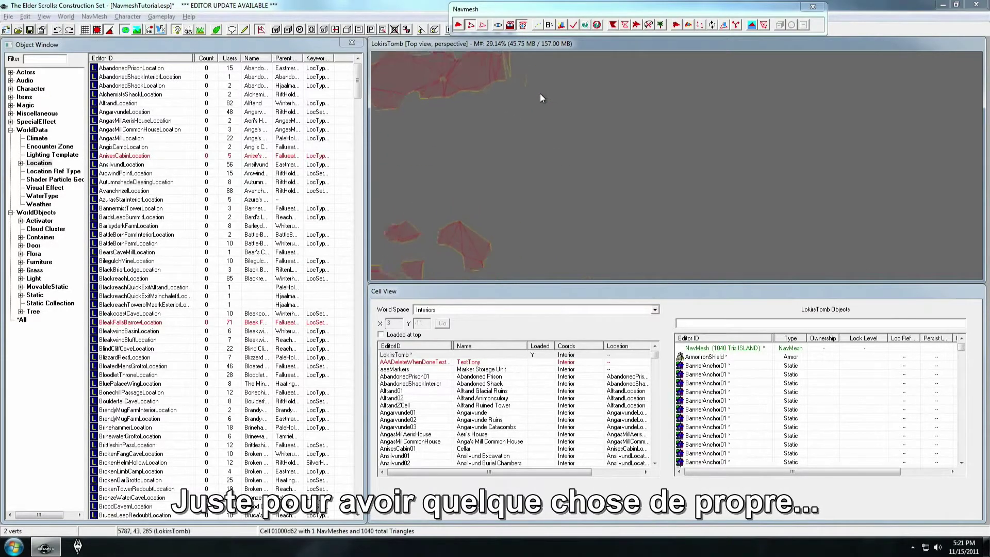
{"action": "scroll", "coordinate": [546, 104], "scroll_direction": "down", "scroll_amount": 3}
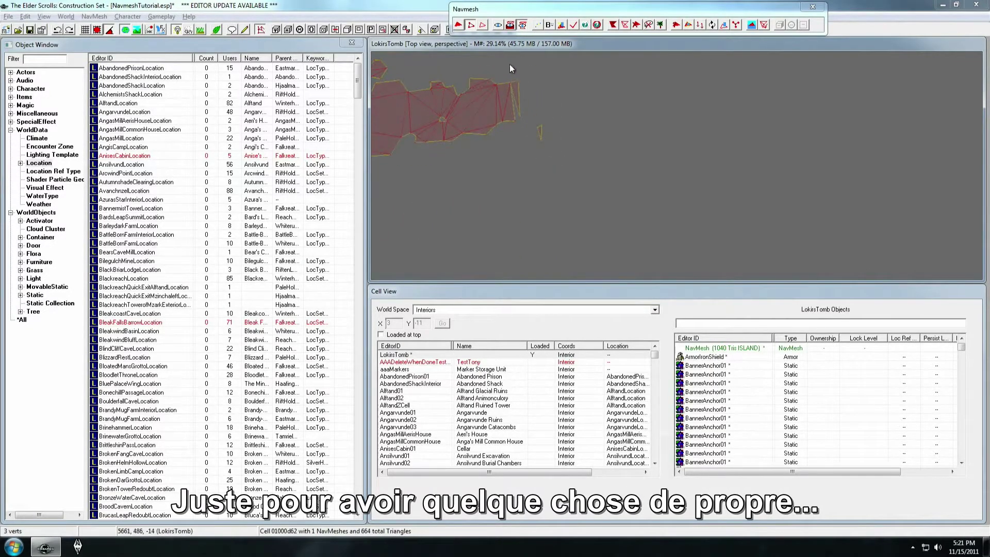
{"action": "left_click_drag", "start_coordinate": [540, 94], "coordinate": [540, 92]}
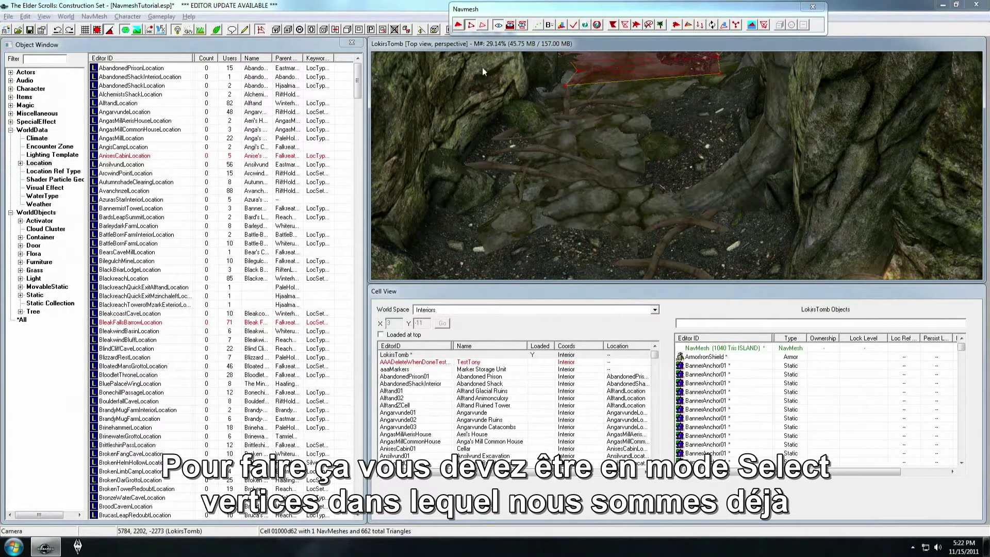
Create a standalone navmesh triangle from three vertices on the stone floor in front of the remaining navmesh.
{"action": "middle_click_drag", "start_coordinate": [551, 158], "coordinate": [550, 157]}
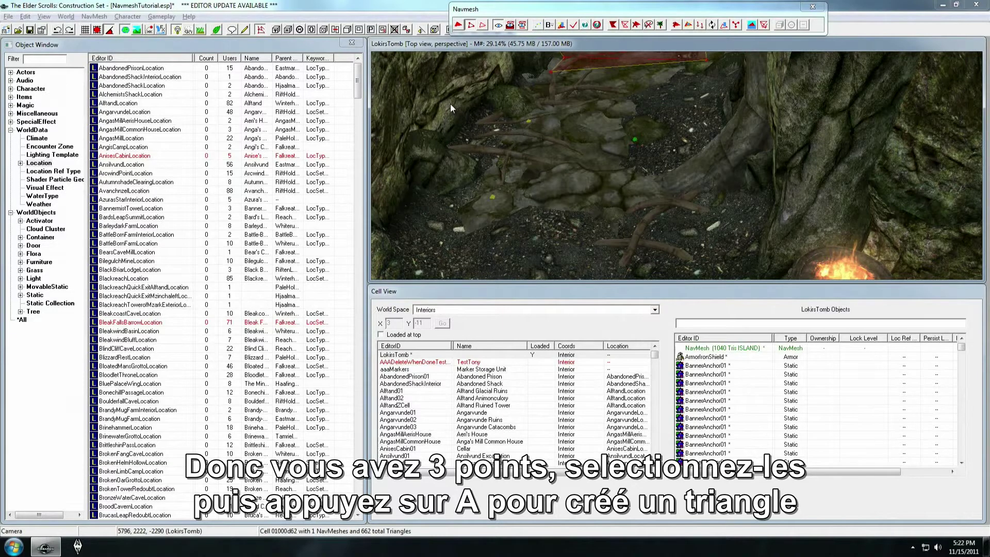
{"action": "left_click_drag", "start_coordinate": [451, 103], "coordinate": [678, 225]}
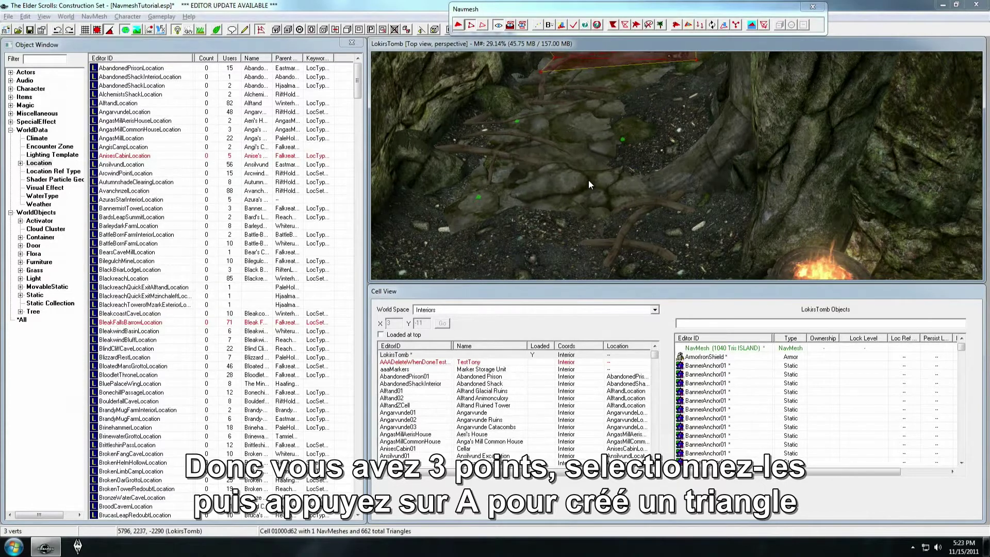
{"action": "key", "text": "a"}
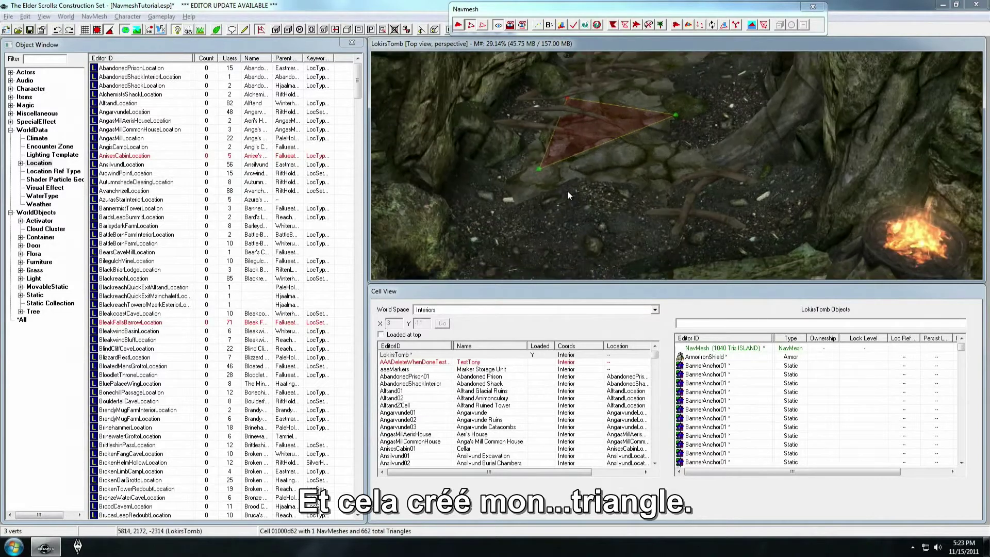
Box-select the three vertices of the standalone triangle and delete them.
{"action": "left_click_drag", "start_coordinate": [521, 89], "coordinate": [706, 199]}
{"action": "key", "text": "Delete"}
{"action": "middle_click_drag", "start_coordinate": [621, 156], "coordinate": [525, 164]}
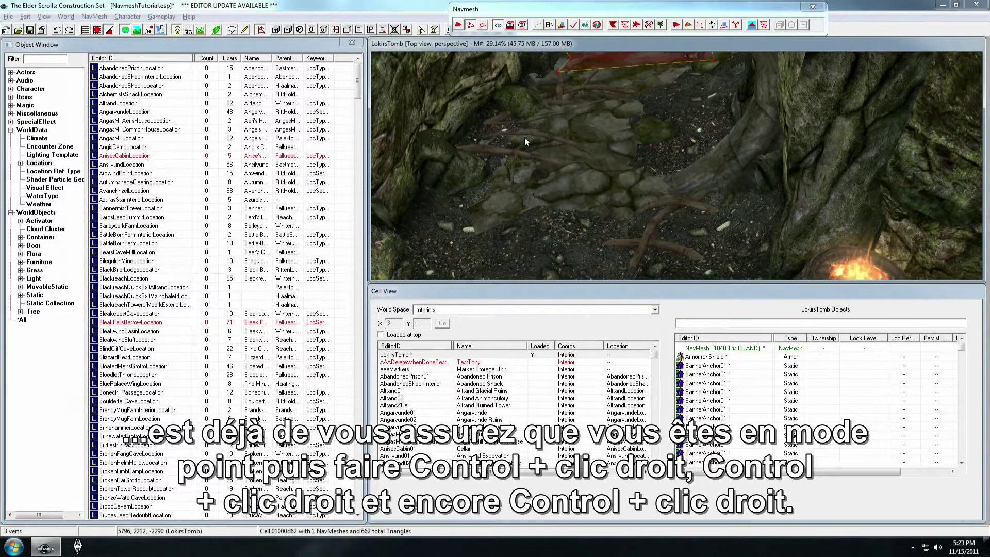
In vertex selection mode, place four connected vertices on the stone floor to form a quad of two triangles.
{"action": "left_click", "coordinate": [470, 26]}
{"action": "right_click", "coordinate": [670, 143], "text": "ctrl"}
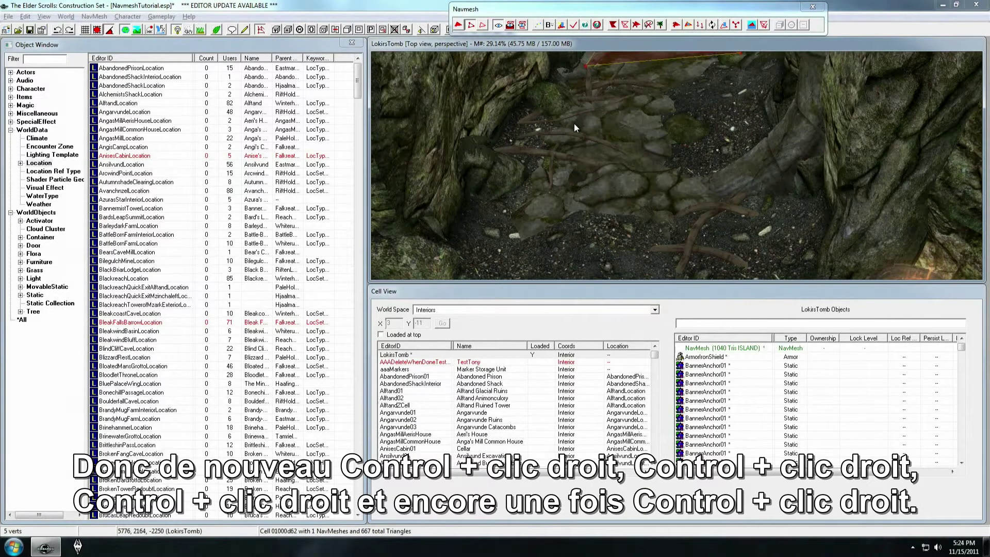
{"action": "right_click", "coordinate": [677, 135], "text": "ctrl"}
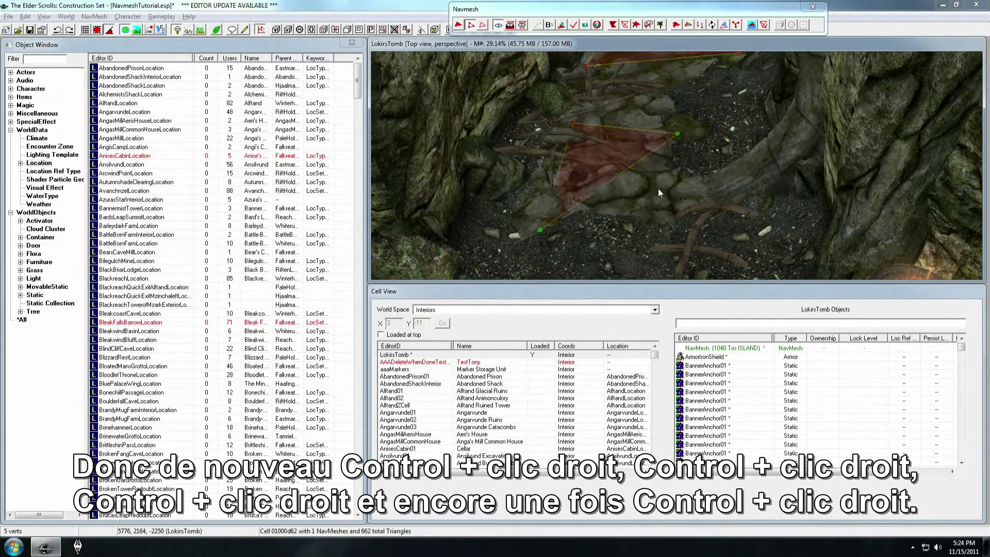
{"action": "right_click", "coordinate": [661, 245], "text": "ctrl"}
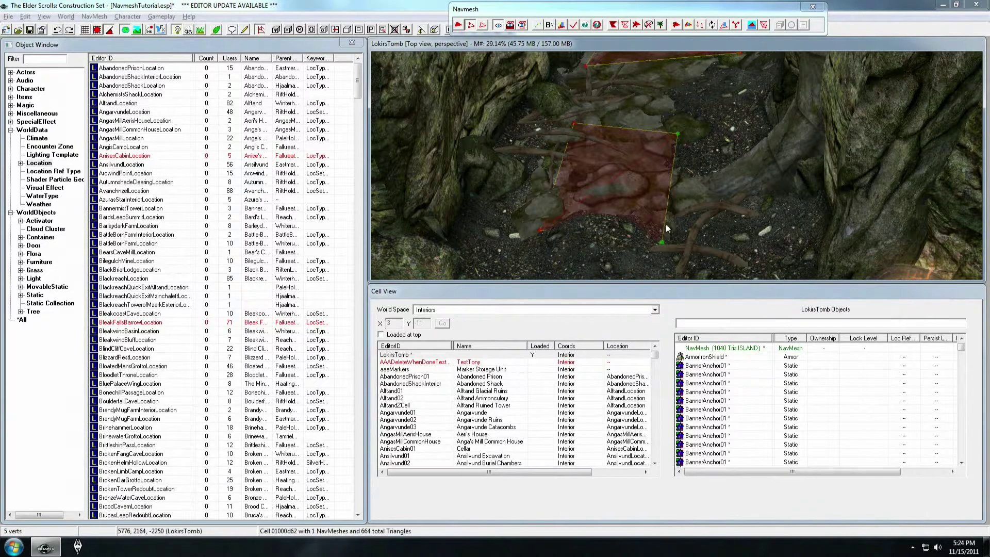
Try extending the quad by adding a vertex on the dark cavern floor, and check the triangle in wireframe view.
{"action": "middle_click_drag", "start_coordinate": [666, 224], "coordinate": [677, 208]}
{"action": "scroll", "coordinate": [677, 206], "scroll_direction": "down", "scroll_amount": 3}
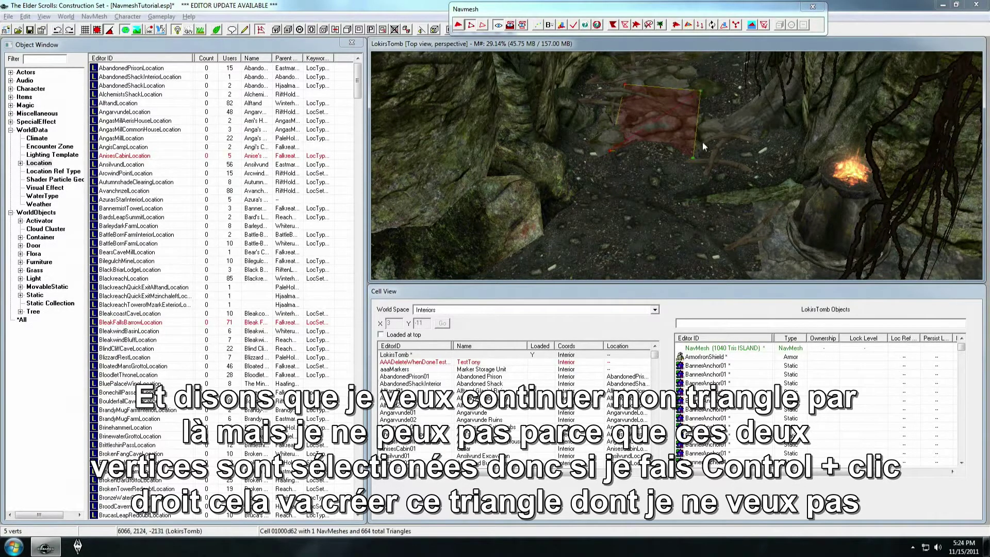
{"action": "right_click", "coordinate": [596, 210], "text": "ctrl"}
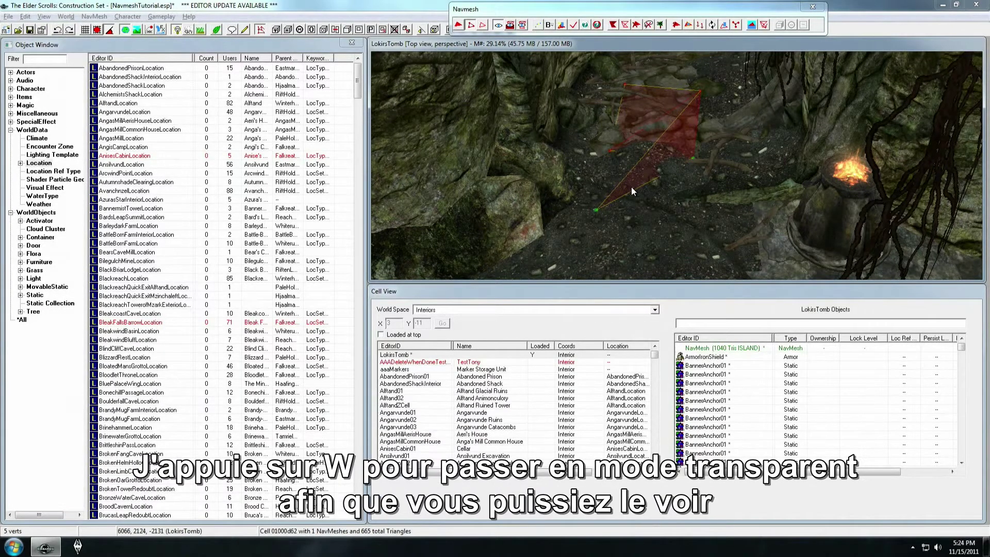
{"action": "key", "text": "w"}
{"action": "key", "text": "w"}
{"action": "key", "text": "w"}
{"action": "key", "text": "w"}
Delete the vertex of the unwanted triangle on the cavern floor.
{"action": "middle_click_drag", "start_coordinate": [632, 194], "coordinate": [640, 211], "text": "shift"}
{"action": "left_click_drag", "start_coordinate": [574, 235], "coordinate": [579, 239]}
{"action": "key", "text": "Delete"}
Rebuild the two-triangle quad and cycle its active vertex pair to the edge facing the open cavern.
{"action": "left_click_drag", "start_coordinate": [696, 107], "coordinate": [756, 189]}
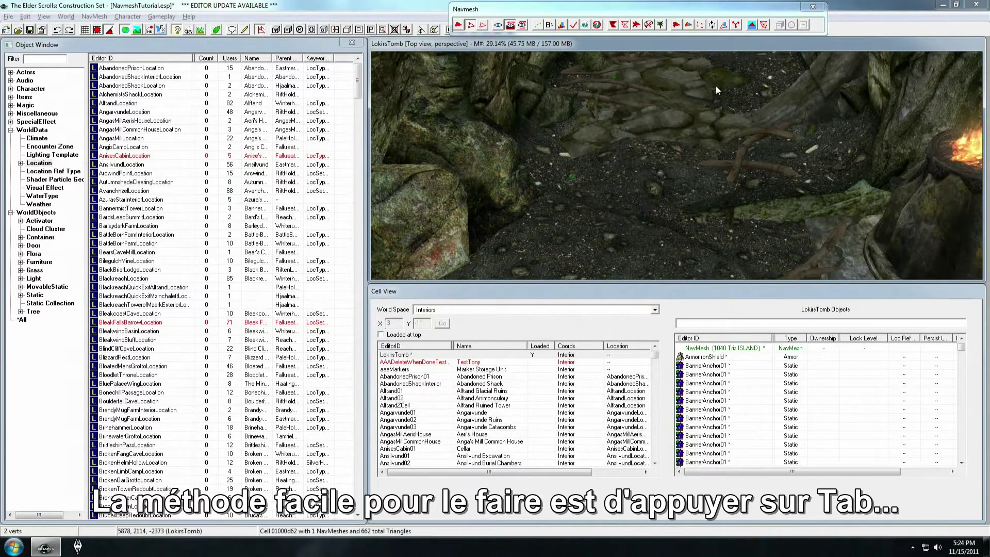
{"action": "key", "text": "Tab"}
{"action": "middle_click_drag", "start_coordinate": [702, 205], "coordinate": [703, 202]}
{"action": "scroll", "coordinate": [704, 202], "scroll_direction": "down", "scroll_amount": 2}
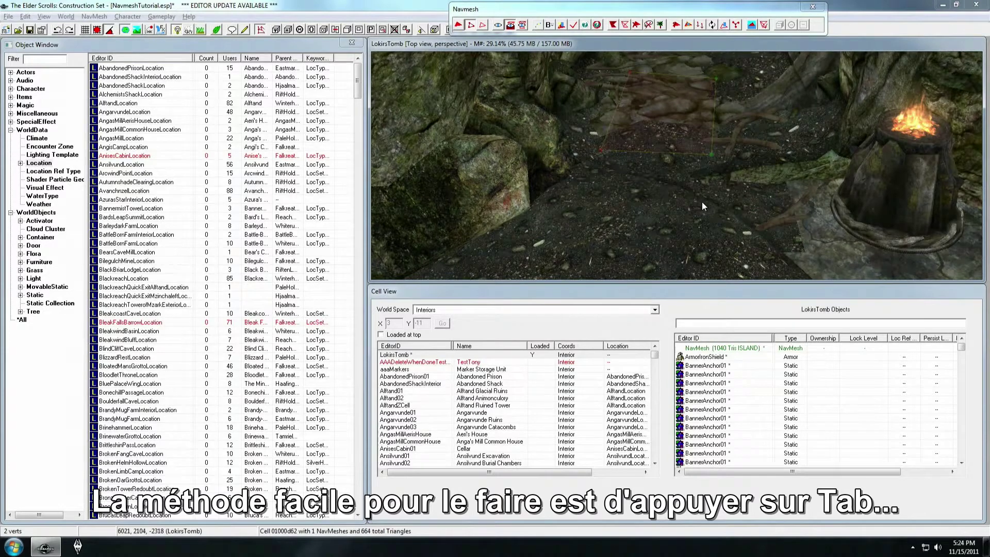
{"action": "key", "text": "Tab"}
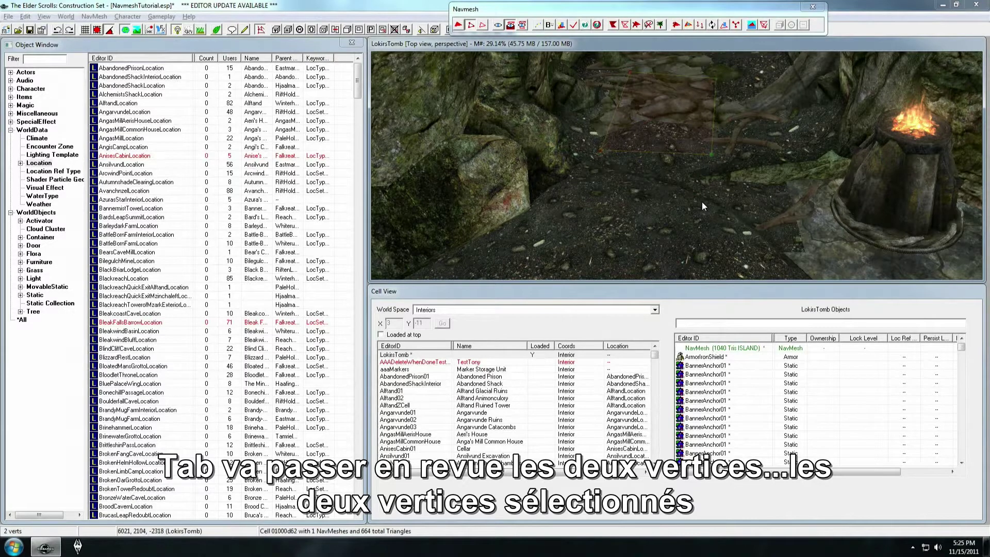
{"action": "key", "text": "Tab"}
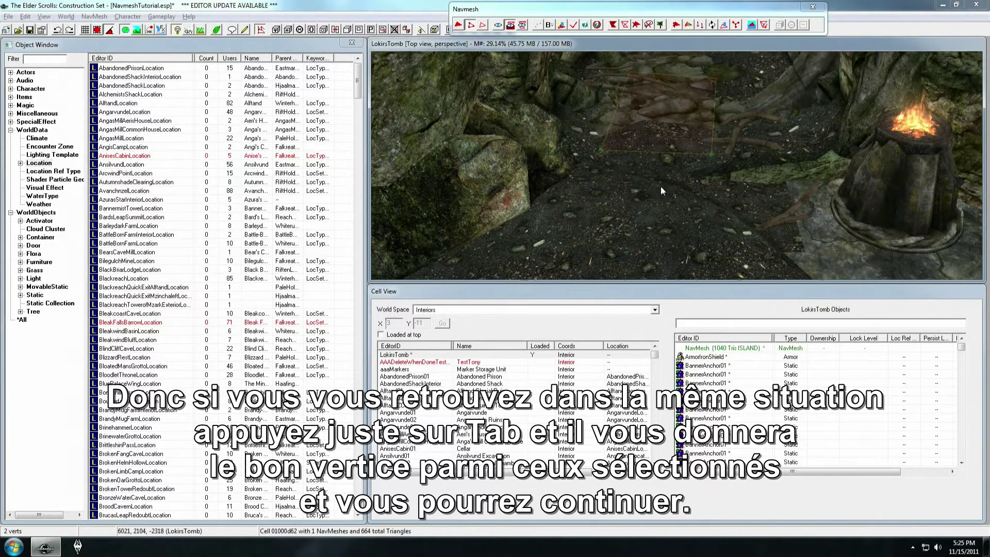
Extend the quad into a strip of triangles across the cavern floor by adding vertices along alternating sides.
{"action": "scroll", "coordinate": [661, 187], "scroll_direction": "up", "scroll_amount": 2}
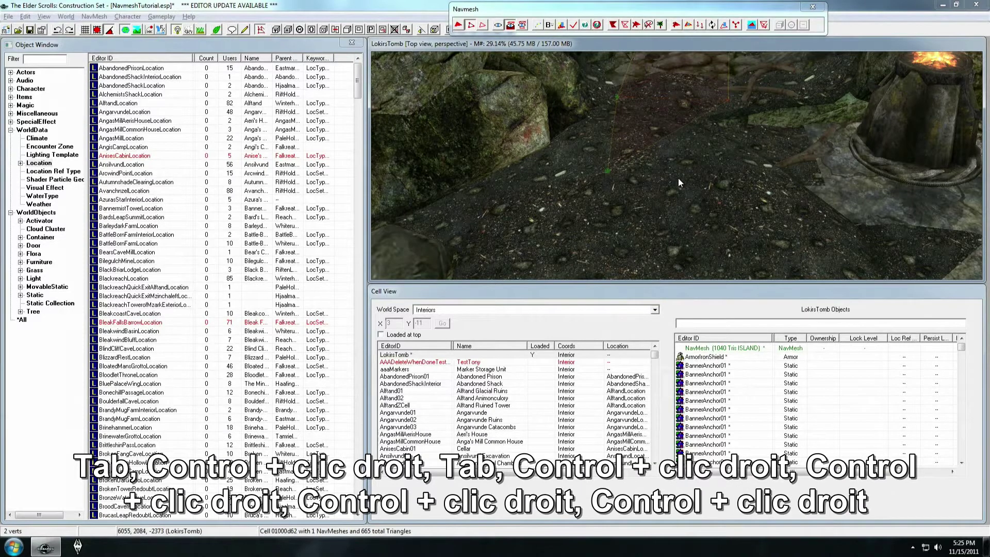
{"action": "right_click", "coordinate": [731, 177], "text": "ctrl"}
{"action": "scroll", "coordinate": [634, 204], "scroll_direction": "down", "scroll_amount": 2}
{"action": "middle_click_drag", "start_coordinate": [633, 200], "coordinate": [614, 136]}
{"action": "right_click", "coordinate": [704, 149], "text": "ctrl"}
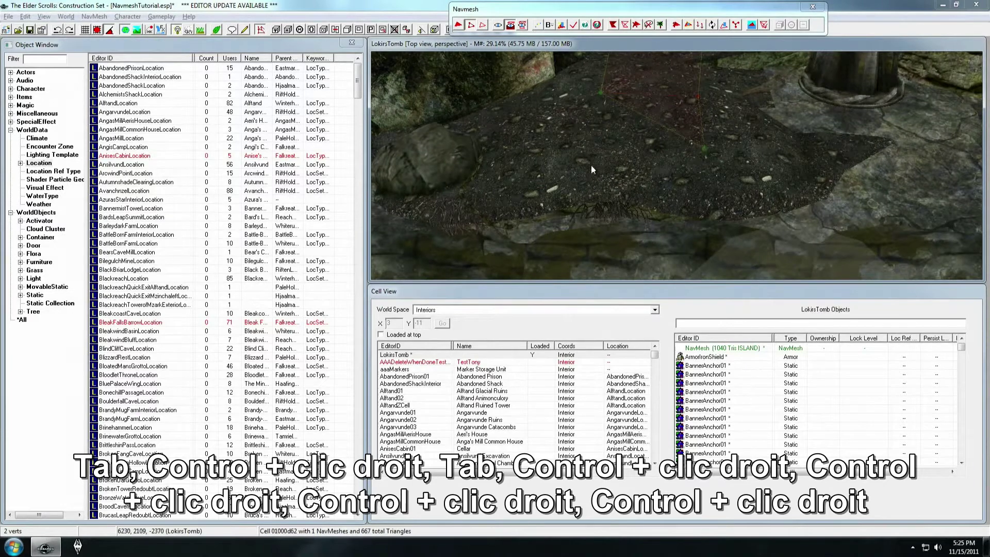
{"action": "right_click", "coordinate": [716, 219], "text": "ctrl"}
{"action": "right_click", "coordinate": [701, 166], "text": "ctrl"}
{"action": "scroll", "coordinate": [698, 178], "scroll_direction": "up", "scroll_amount": 5}
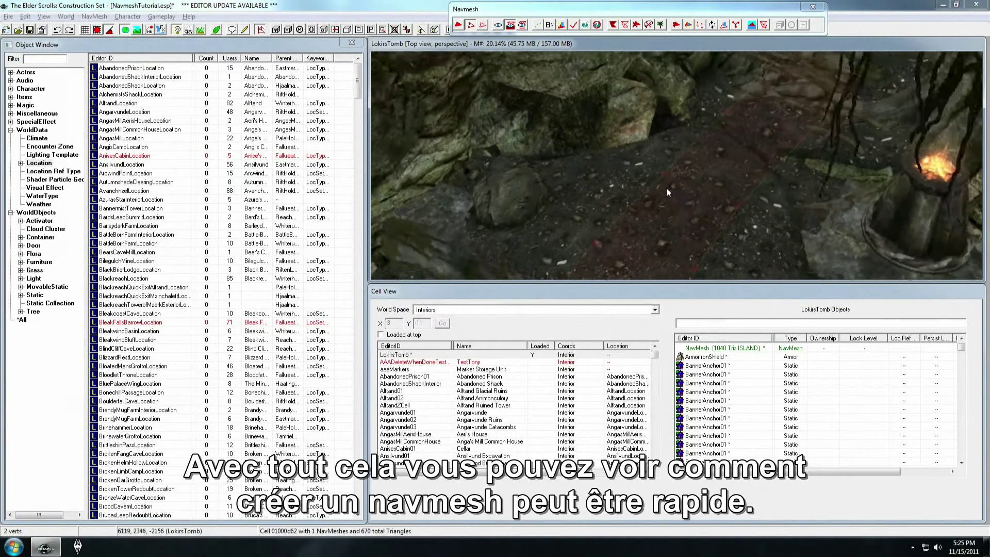
Box-select all vertices of the strip beside the brazier and delete them.
{"action": "scroll", "coordinate": [665, 188], "scroll_direction": "down", "scroll_amount": 3}
{"action": "middle_click_drag", "start_coordinate": [669, 184], "coordinate": [709, 181], "text": "shift"}
{"action": "scroll", "coordinate": [713, 184], "scroll_direction": "down", "scroll_amount": 5}
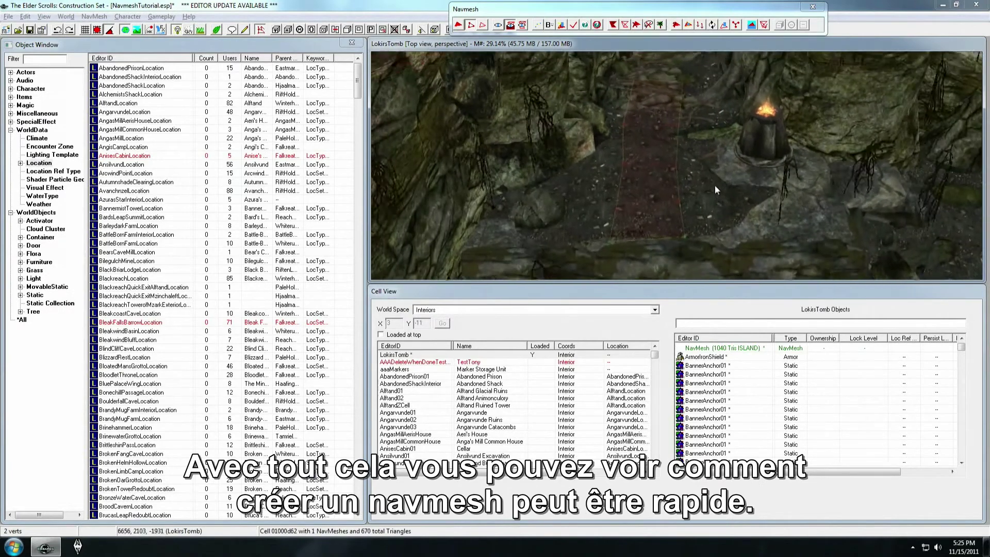
{"action": "left_click_drag", "start_coordinate": [642, 134], "coordinate": [745, 281]}
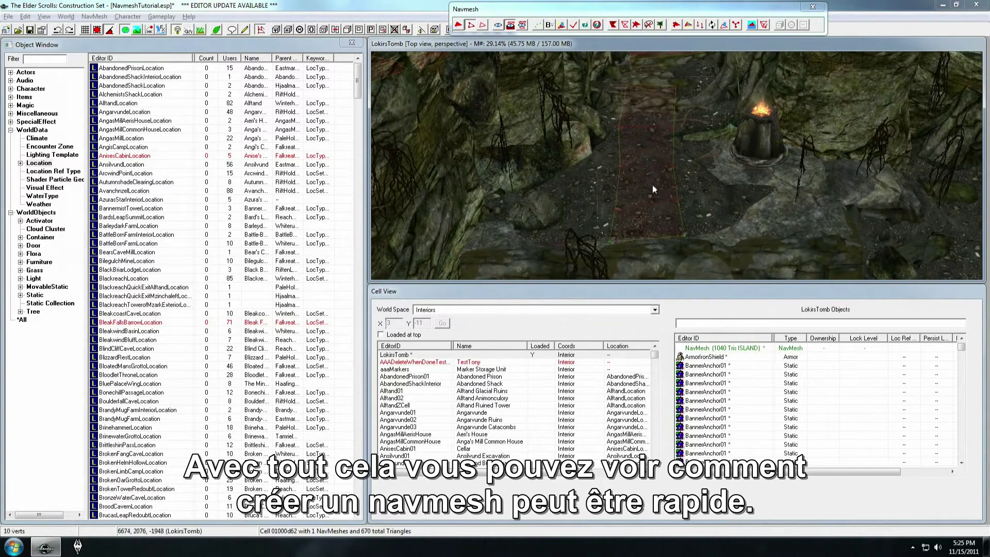
{"action": "scroll", "coordinate": [649, 180], "scroll_direction": "up", "scroll_amount": 3}
{"action": "scroll", "coordinate": [648, 151], "scroll_direction": "down", "scroll_amount": 5}
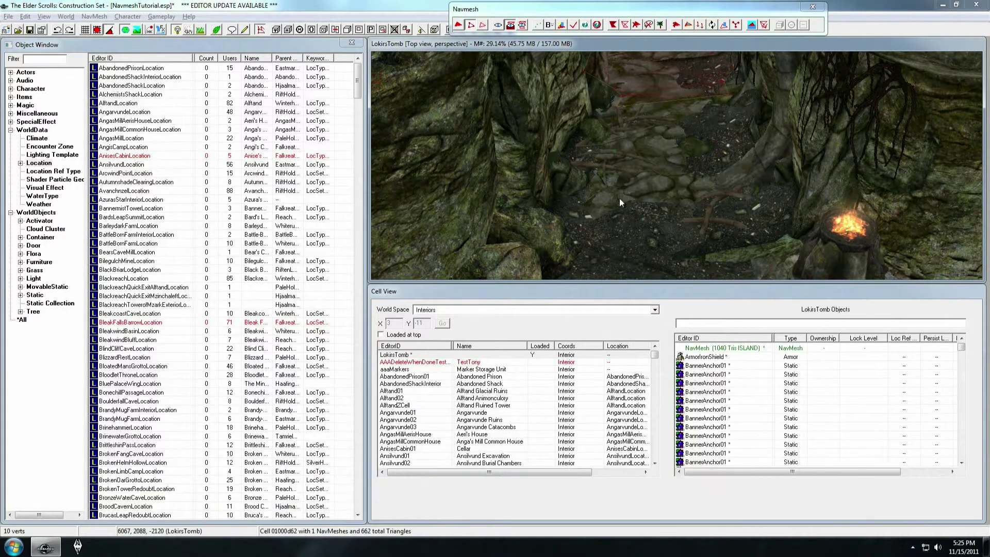
Build the triangle strip again from the stone floor out across the cavern floor with a chain of new vertices.
{"action": "right_click", "coordinate": [685, 165], "text": "ctrl"}
{"action": "right_click", "coordinate": [688, 207], "text": "ctrl"}
{"action": "middle_click_drag", "start_coordinate": [687, 209], "coordinate": [676, 196]}
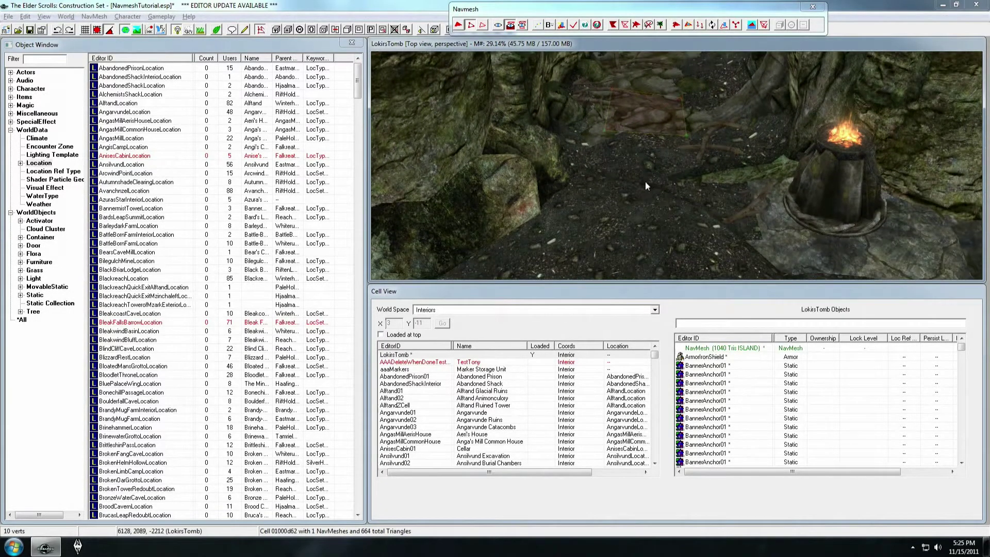
{"action": "right_click", "coordinate": [599, 214], "text": "ctrl"}
{"action": "right_click", "coordinate": [698, 257], "text": "ctrl"}
{"action": "middle_click_drag", "start_coordinate": [698, 257], "coordinate": [685, 221]}
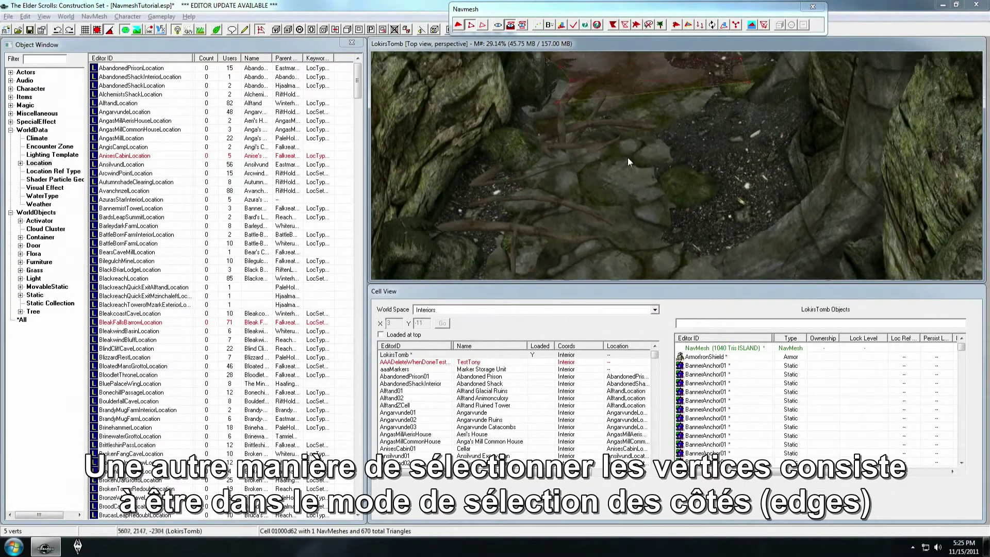
In edge selection mode, pick the navmesh's open border edge and extend it with two triangles over the stones.
{"action": "middle_click_drag", "start_coordinate": [632, 162], "coordinate": [612, 162]}
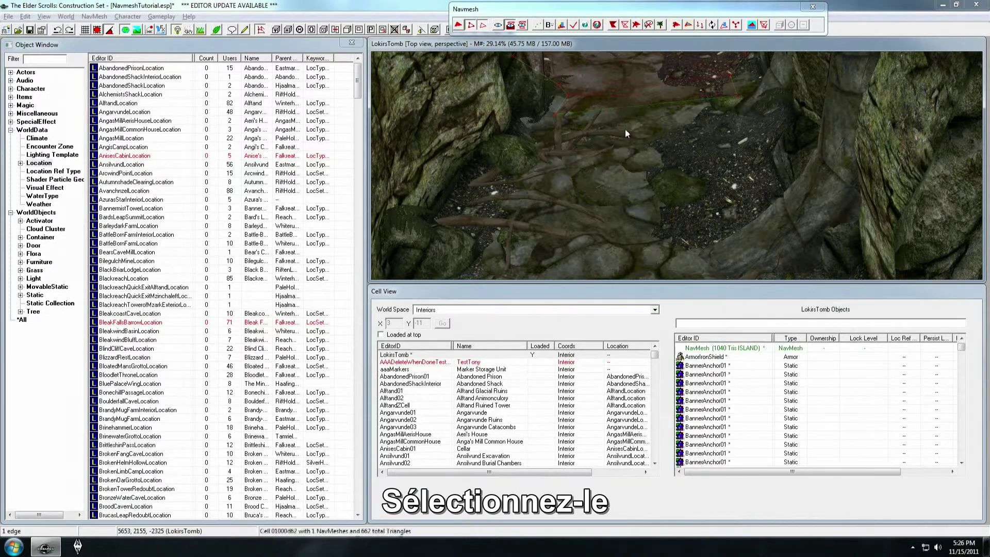
{"action": "left_click", "coordinate": [633, 107]}
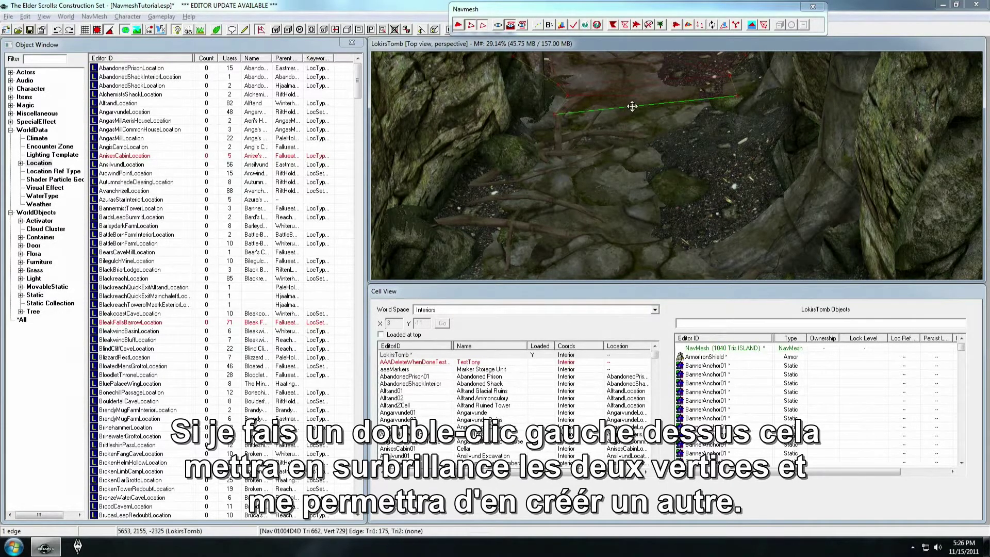
{"action": "middle_click_drag", "start_coordinate": [782, 108], "coordinate": [664, 178]}
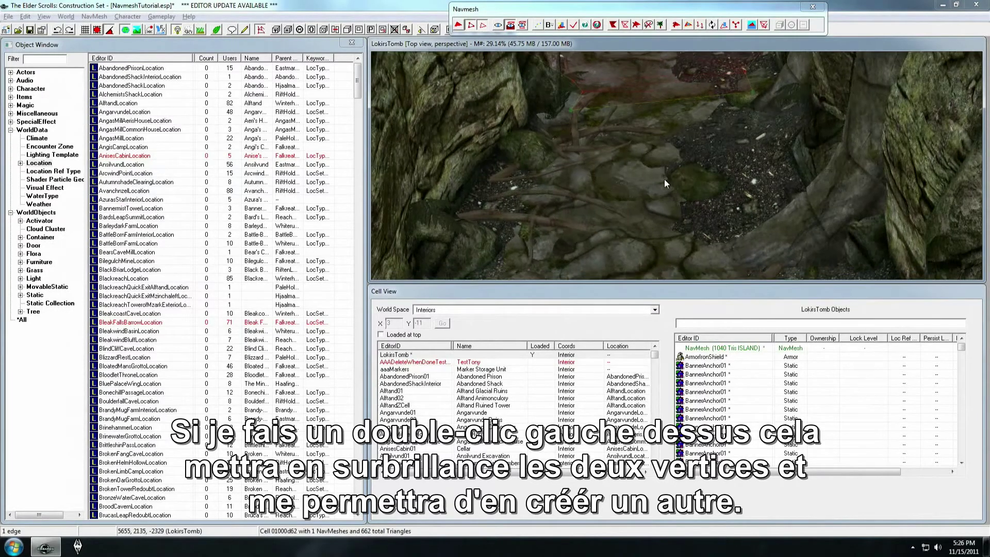
{"action": "left_click", "coordinate": [637, 218]}
{"action": "left_click", "coordinate": [646, 150]}
{"action": "scroll", "coordinate": [632, 228], "scroll_direction": "up", "scroll_amount": 3}
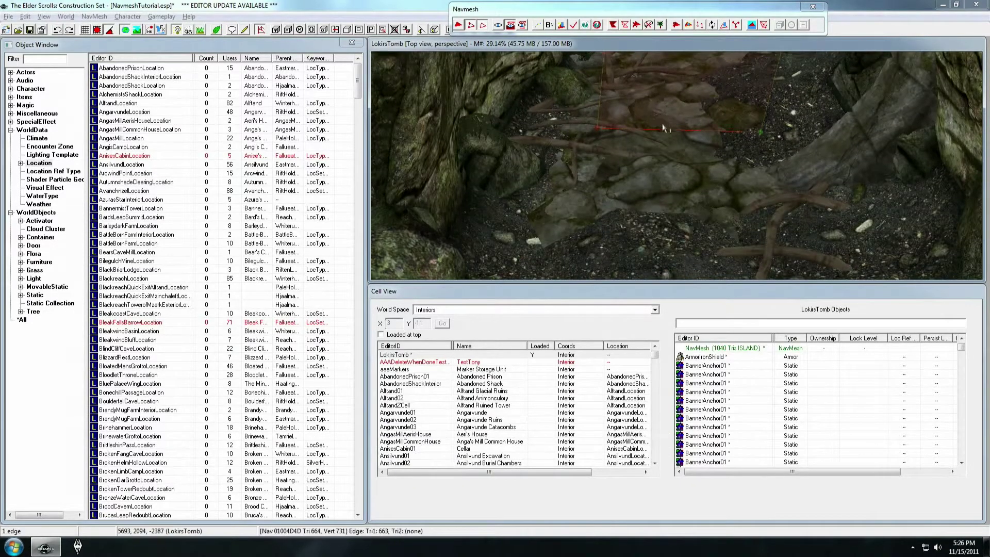
Extend the strip's front edge with two more triangles to the end of the stone floor.
{"action": "right_click", "coordinate": [570, 223], "text": "ctrl"}
{"action": "middle_click_drag", "start_coordinate": [611, 248], "coordinate": [624, 203]}
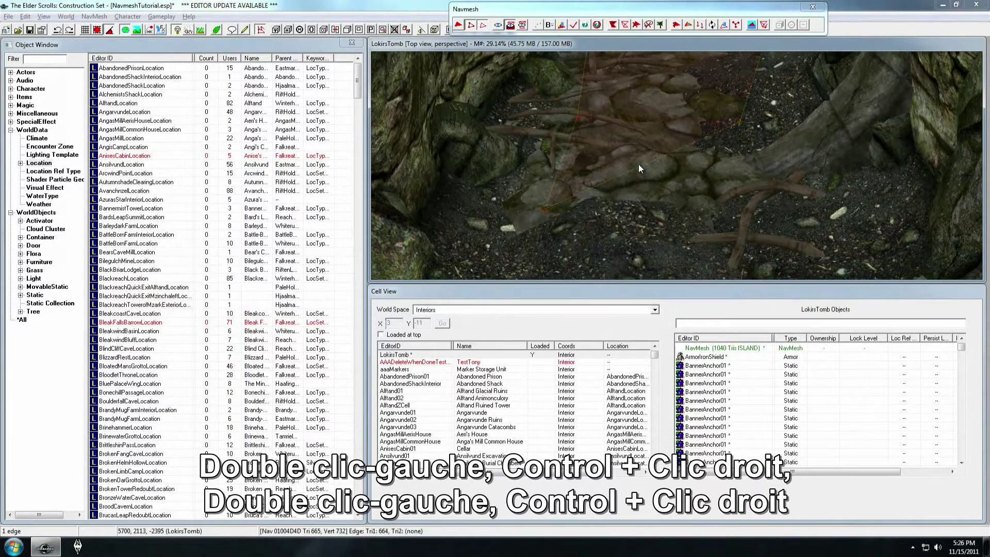
{"action": "right_click", "coordinate": [728, 217], "text": "ctrl"}
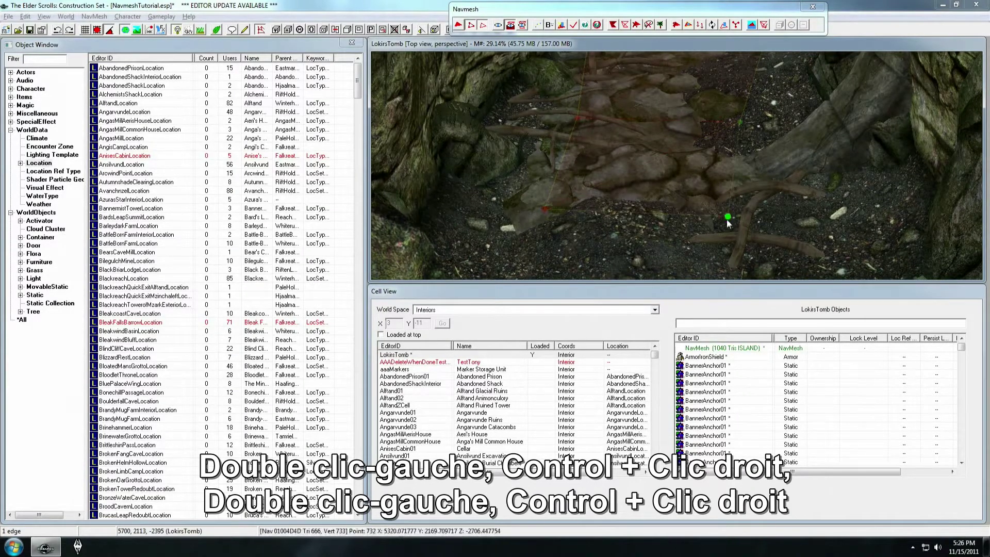
Extend the strip with two triangles onto the dark cavern floor, and add a side triangle towards the brazier.
{"action": "scroll", "coordinate": [642, 241], "scroll_direction": "down", "scroll_amount": 3}
{"action": "scroll", "coordinate": [620, 209], "scroll_direction": "down", "scroll_amount": 1}
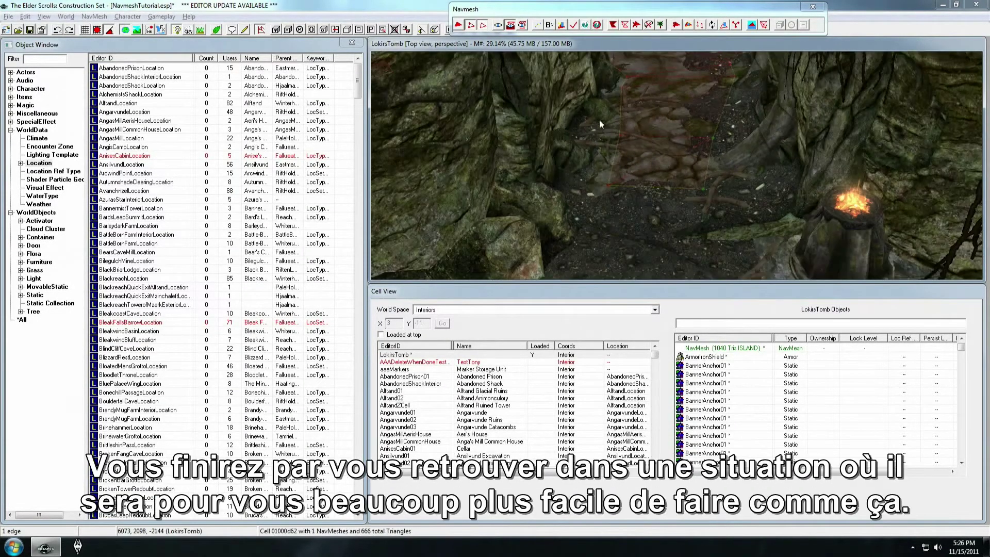
{"action": "middle_click_drag", "start_coordinate": [599, 119], "coordinate": [592, 116]}
{"action": "left_click", "coordinate": [595, 222]}
{"action": "mouse_move", "coordinate": [595, 221]}
{"action": "middle_mouse_down"}
{"action": "mouse_move", "coordinate": [603, 215]}
{"action": "mouse_move", "coordinate": [593, 203]}
{"action": "middle_mouse_up"}
{"action": "scroll", "coordinate": [603, 215], "scroll_direction": "up", "scroll_amount": 3}
{"action": "left_click", "coordinate": [628, 133]}
{"action": "left_click", "coordinate": [552, 174]}
{"action": "left_click", "coordinate": [696, 181]}
{"action": "left_click", "coordinate": [772, 149]}
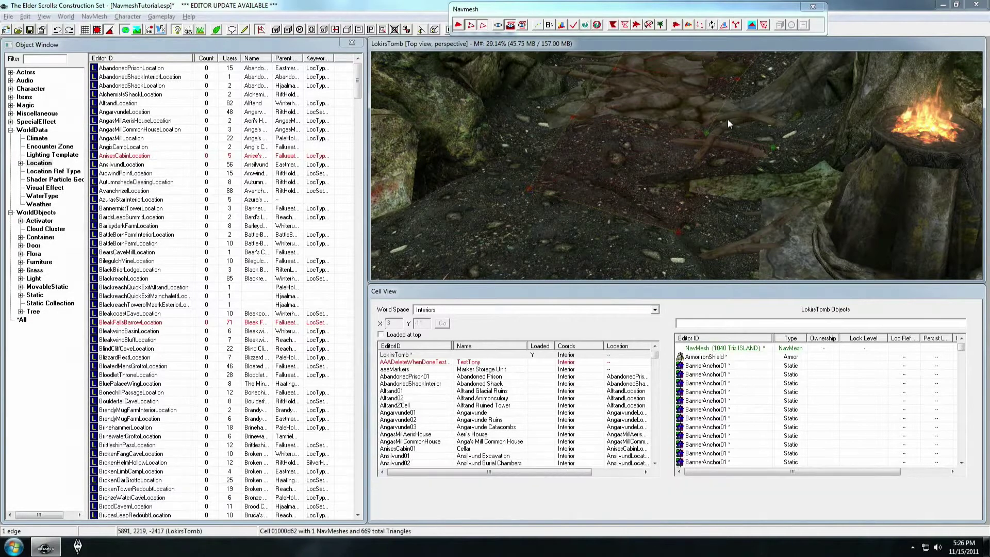
Create triangles between neighbouring open edges along the strip's brazier side by picking the edges in pairs.
{"action": "scroll", "coordinate": [713, 162], "scroll_direction": "up", "scroll_amount": 3}
{"action": "scroll", "coordinate": [723, 166], "scroll_direction": "down", "scroll_amount": 4}
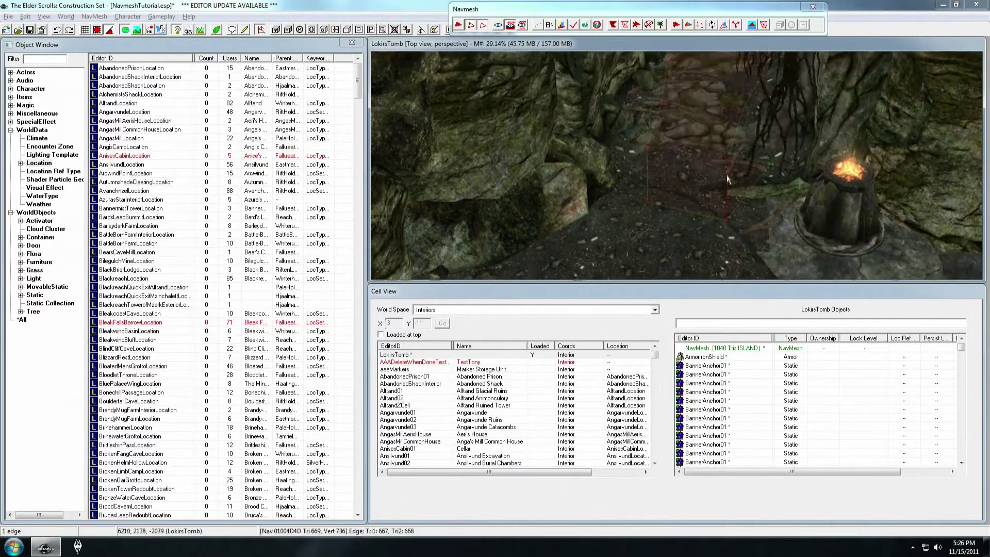
{"action": "left_click", "coordinate": [711, 169]}
{"action": "scroll", "coordinate": [706, 162], "scroll_direction": "up", "scroll_amount": 2}
{"action": "middle_click_drag", "start_coordinate": [705, 161], "coordinate": [731, 168], "text": "shift"}
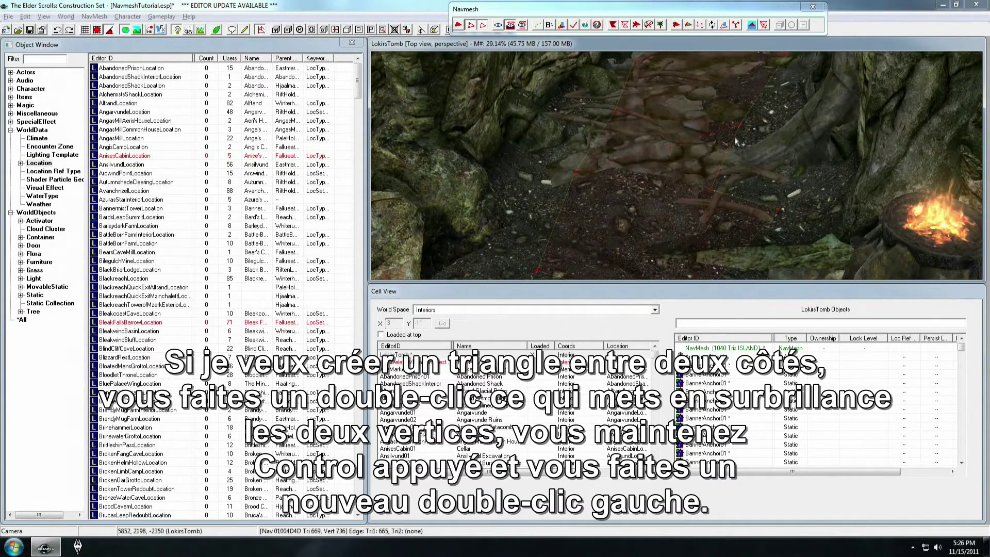
{"action": "left_click", "coordinate": [743, 196]}
{"action": "double_click", "coordinate": [730, 155]}
{"action": "double_click", "coordinate": [744, 171], "text": "ctrl"}
{"action": "double_click", "coordinate": [729, 154]}
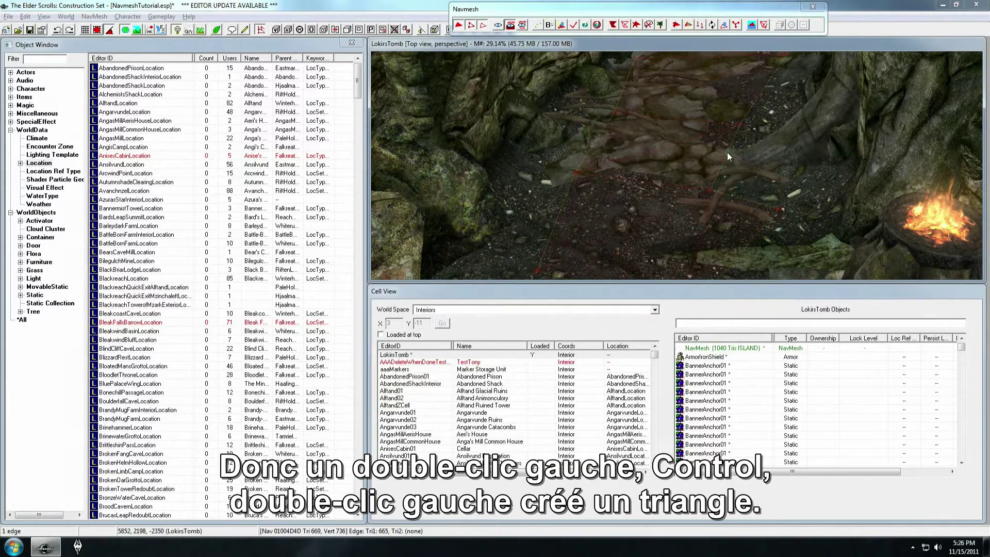
{"action": "double_click", "coordinate": [741, 201], "text": "ctrl"}
Delete the new side triangle and the strip's front triangles, cutting the navmesh back to its border on the stone floor.
{"action": "key", "text": "Delete"}
{"action": "scroll", "coordinate": [722, 194], "scroll_direction": "down", "scroll_amount": 4}
{"action": "left_click_drag", "start_coordinate": [583, 150], "coordinate": [728, 244]}
{"action": "key", "text": "Delete"}
{"action": "middle_click_drag", "start_coordinate": [763, 248], "coordinate": [779, 304]}
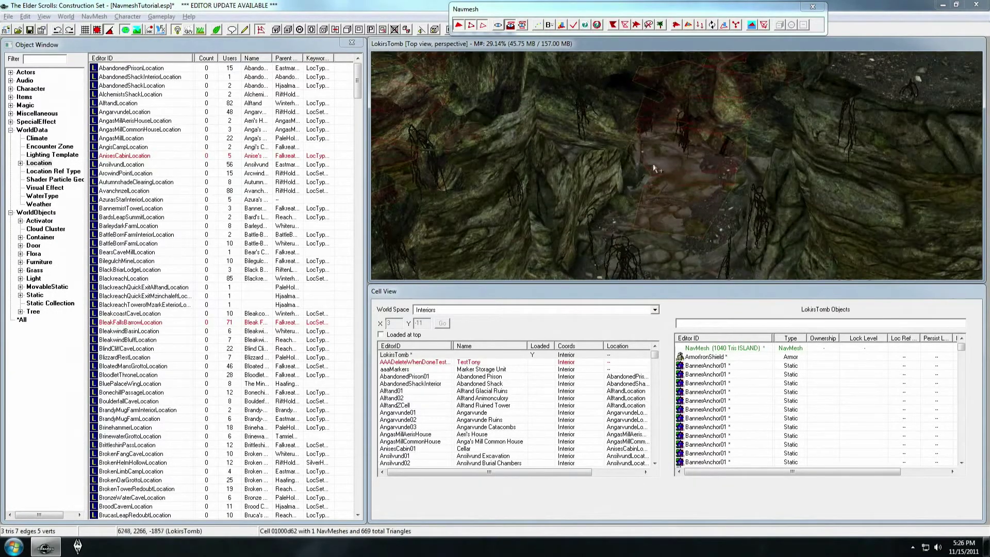
{"action": "left_click_drag", "start_coordinate": [610, 207], "coordinate": [745, 282]}
{"action": "middle_click_drag", "start_coordinate": [744, 282], "coordinate": [649, 212]}
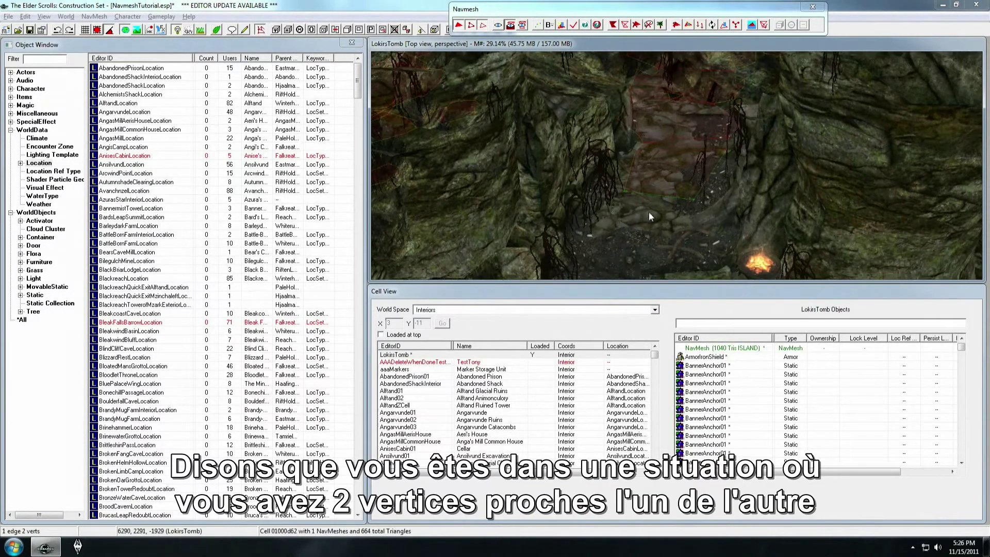
Extend the border edge again with four triangles over the stones to the dark cavern floor, leaving two vertices close together.
{"action": "scroll", "coordinate": [647, 215], "scroll_direction": "up", "scroll_amount": 5}
{"action": "left_click", "coordinate": [658, 182]}
{"action": "left_click", "coordinate": [658, 171]}
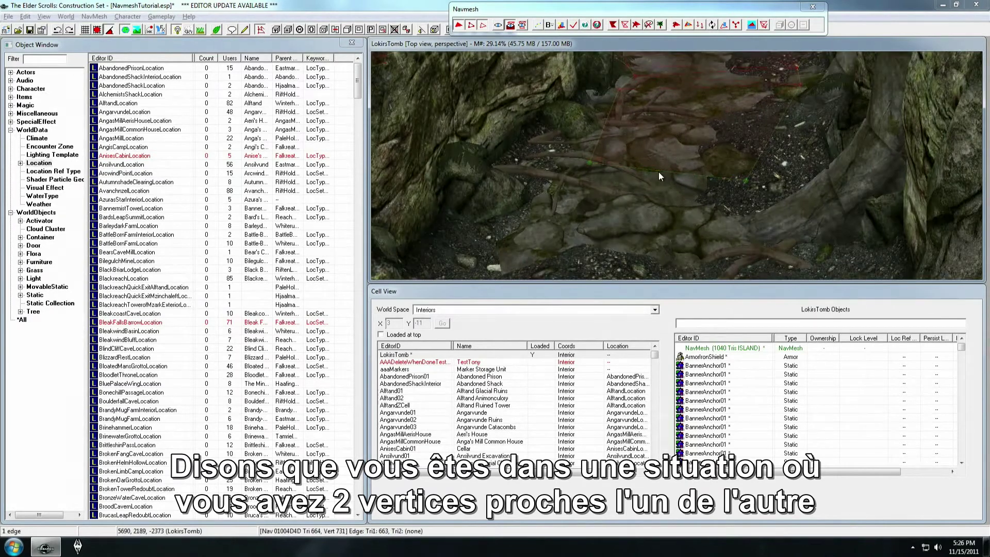
{"action": "middle_click_drag", "start_coordinate": [658, 172], "coordinate": [649, 174]}
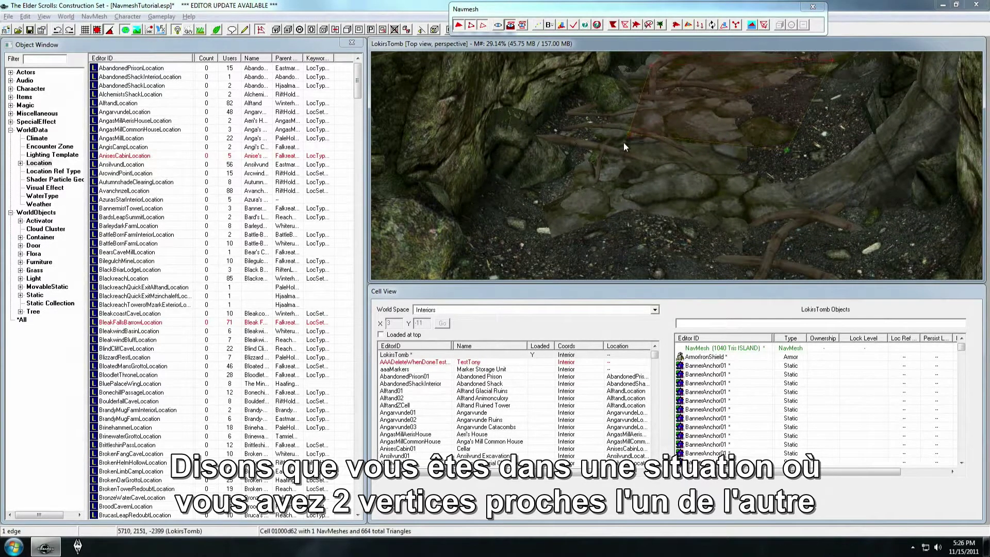
{"action": "right_click", "coordinate": [782, 199], "text": "ctrl"}
{"action": "right_click", "coordinate": [574, 239], "text": "ctrl"}
{"action": "scroll", "coordinate": [715, 232], "scroll_direction": "down", "scroll_amount": 4}
{"action": "right_click", "coordinate": [720, 230], "text": "ctrl"}
{"action": "scroll", "coordinate": [603, 146], "scroll_direction": "up", "scroll_amount": 4}
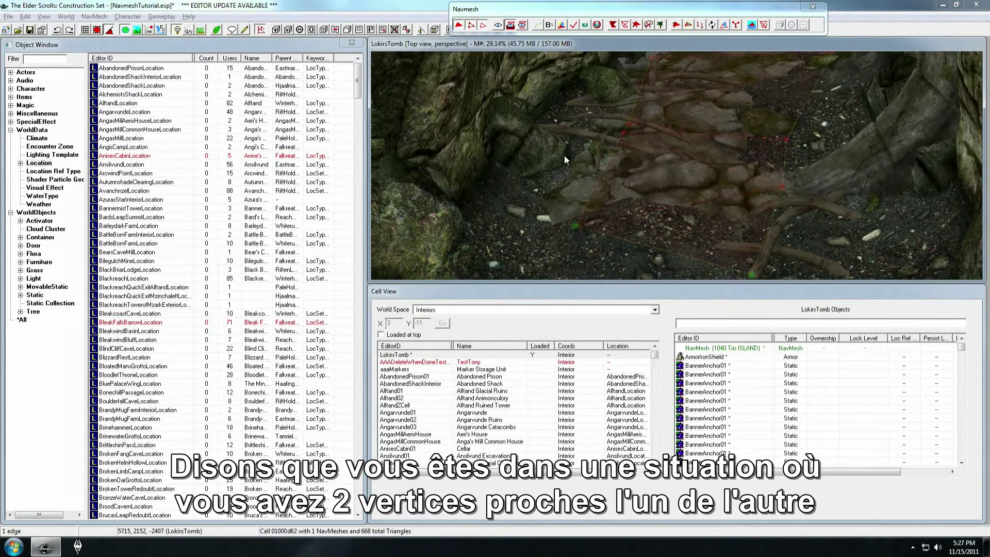
Merge the two closely spaced vertices on the strip's side away from the brazier.
{"action": "key", "text": "t"}
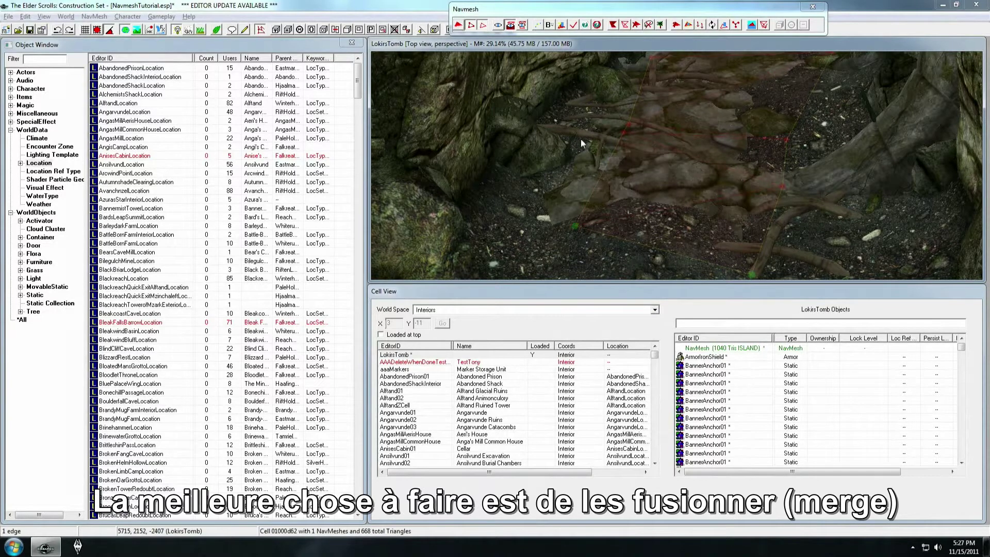
{"action": "left_click_drag", "start_coordinate": [602, 109], "coordinate": [654, 163]}
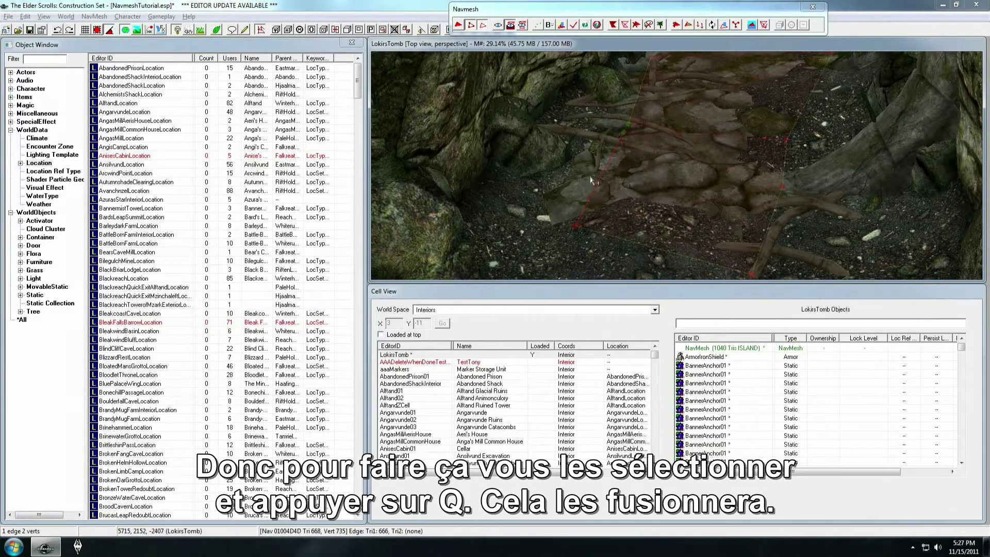
{"action": "middle_click_drag", "start_coordinate": [592, 180], "coordinate": [587, 167]}
{"action": "scroll", "coordinate": [580, 158], "scroll_direction": "down", "scroll_amount": 3}
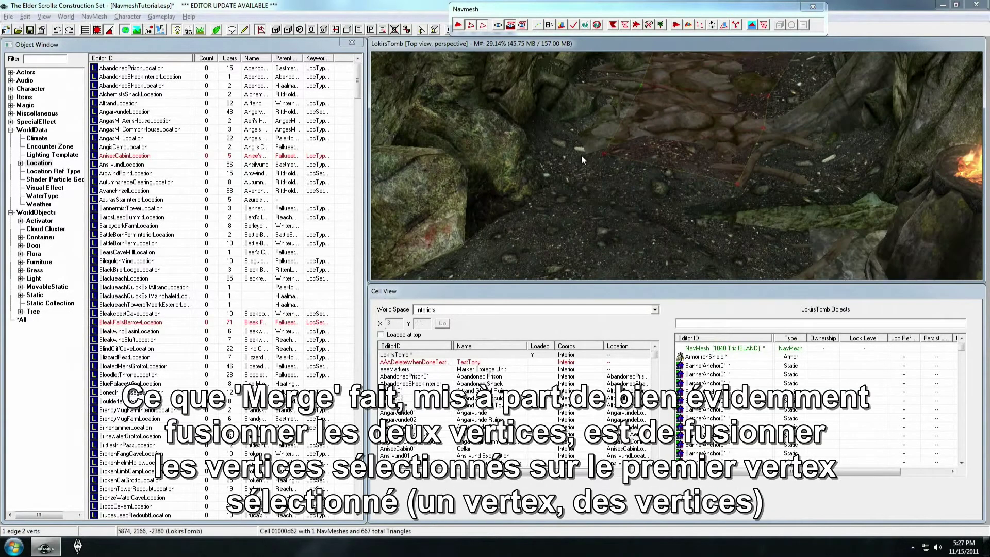
Extend the strip's front edge with four more triangles across the dark cavern floor.
{"action": "left_click", "coordinate": [608, 155]}
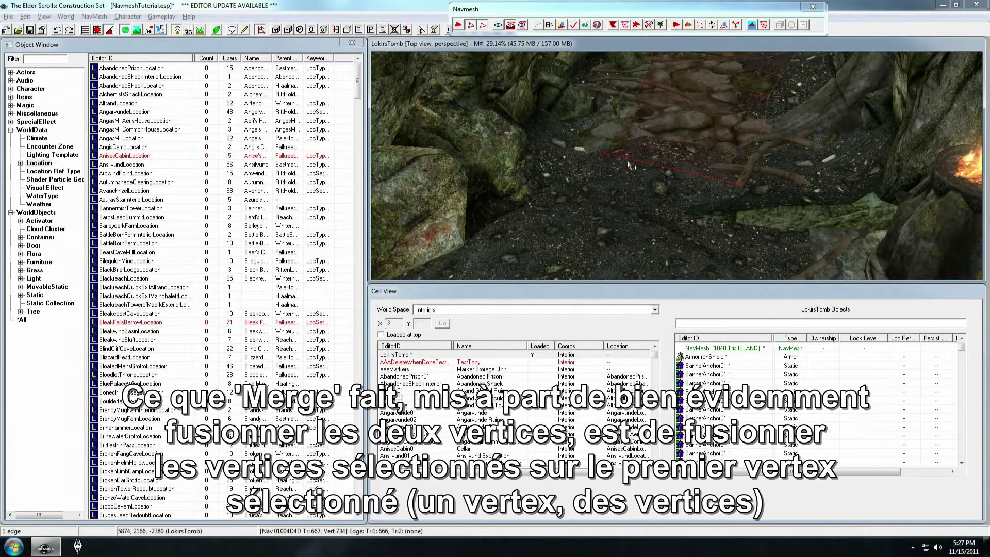
{"action": "scroll", "coordinate": [624, 172], "scroll_direction": "down", "scroll_amount": 3}
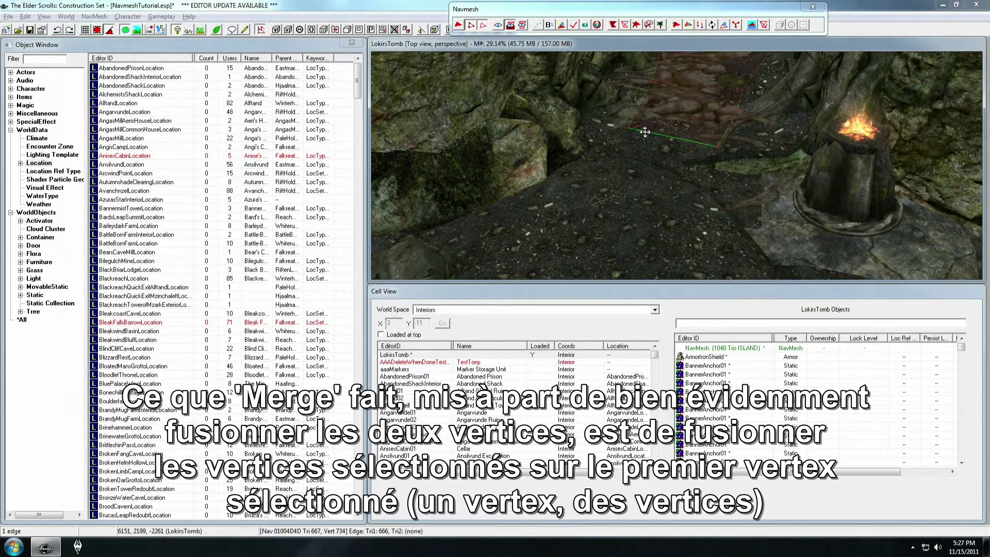
{"action": "scroll", "coordinate": [640, 159], "scroll_direction": "up", "scroll_amount": 3}
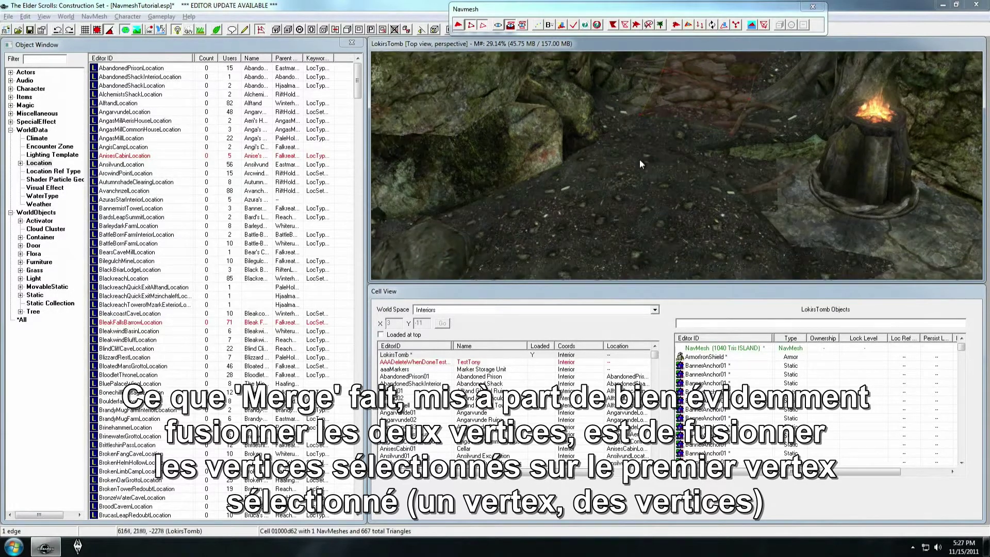
{"action": "left_click", "coordinate": [629, 92]}
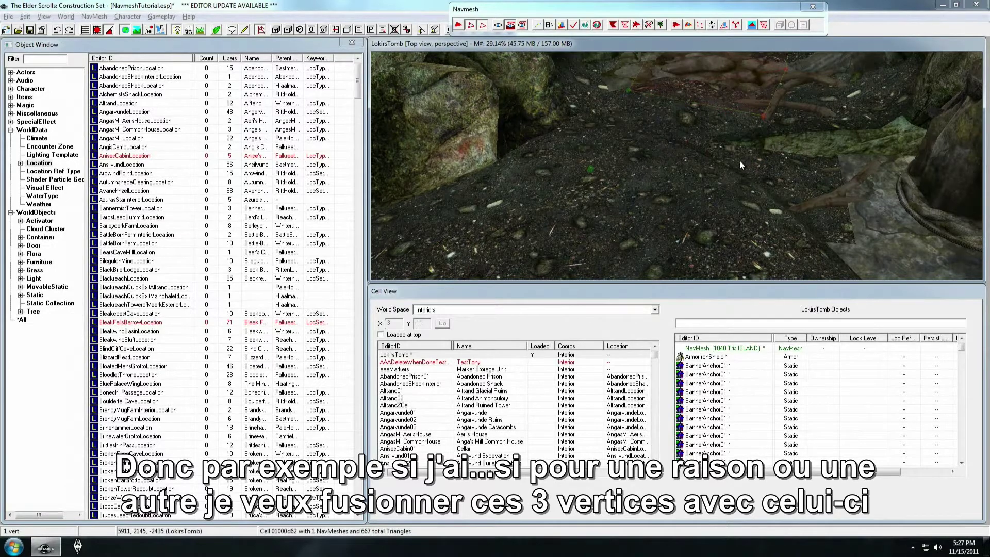
{"action": "left_click", "coordinate": [722, 109], "text": "ctrl"}
{"action": "key", "text": "a"}
{"action": "right_click", "coordinate": [751, 201], "text": "ctrl"}
{"action": "mouse_move", "coordinate": [751, 201]}
{"action": "middle_mouse_down"}
{"action": "mouse_move", "coordinate": [712, 206]}
{"action": "mouse_move", "coordinate": [580, 180]}
{"action": "middle_mouse_up"}
{"action": "right_click", "coordinate": [622, 175], "text": "ctrl"}
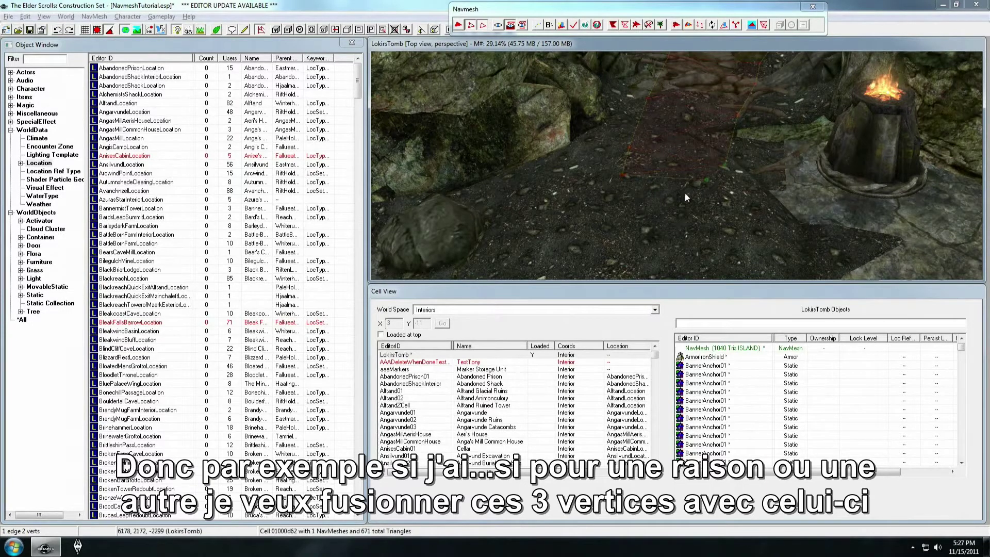
Merge the three other front vertices onto the side vertex farthest from the brazier, selecting that vertex first.
{"action": "scroll", "coordinate": [685, 193], "scroll_direction": "up", "scroll_amount": 3}
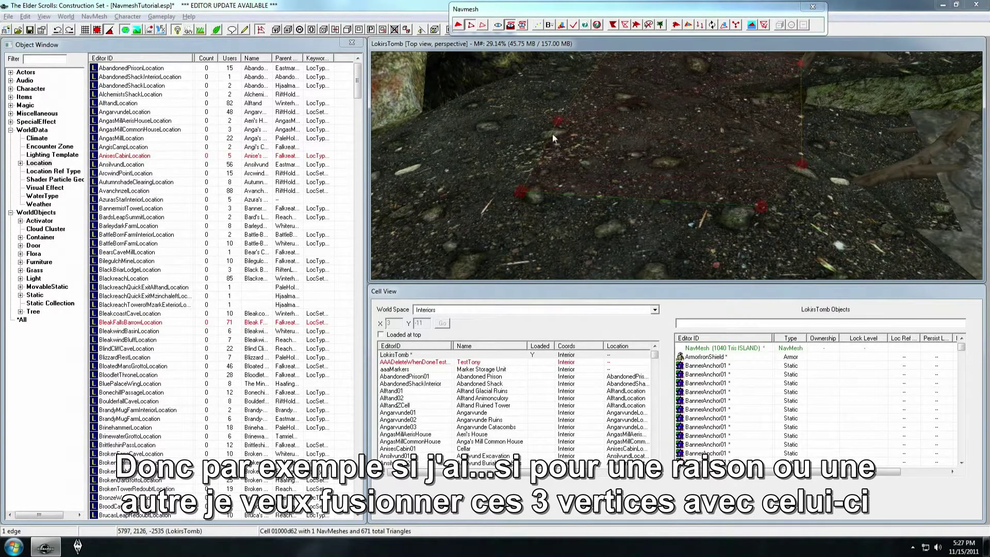
{"action": "left_click", "coordinate": [557, 120]}
{"action": "left_click", "coordinate": [521, 192], "text": "ctrl"}
{"action": "left_click", "coordinate": [760, 206], "text": "ctrl"}
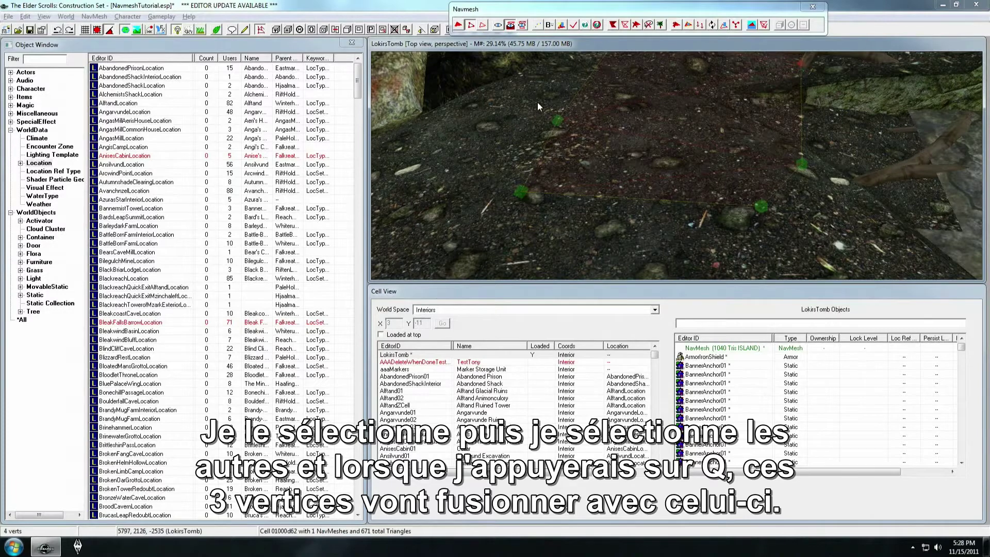
{"action": "mouse_move", "coordinate": [571, 171]}
{"action": "middle_mouse_down"}
{"action": "mouse_move", "coordinate": [608, 165]}
{"action": "mouse_move", "coordinate": [650, 191]}
{"action": "mouse_move", "coordinate": [637, 193]}
{"action": "middle_mouse_up"}
{"action": "left_click", "coordinate": [651, 193]}
{"action": "left_click", "coordinate": [624, 153]}
Delete the single triangle left at the strip's front end after the merge.
{"action": "scroll", "coordinate": [638, 194], "scroll_direction": "down", "scroll_amount": 4}
{"action": "scroll", "coordinate": [637, 201], "scroll_direction": "up", "scroll_amount": 3}
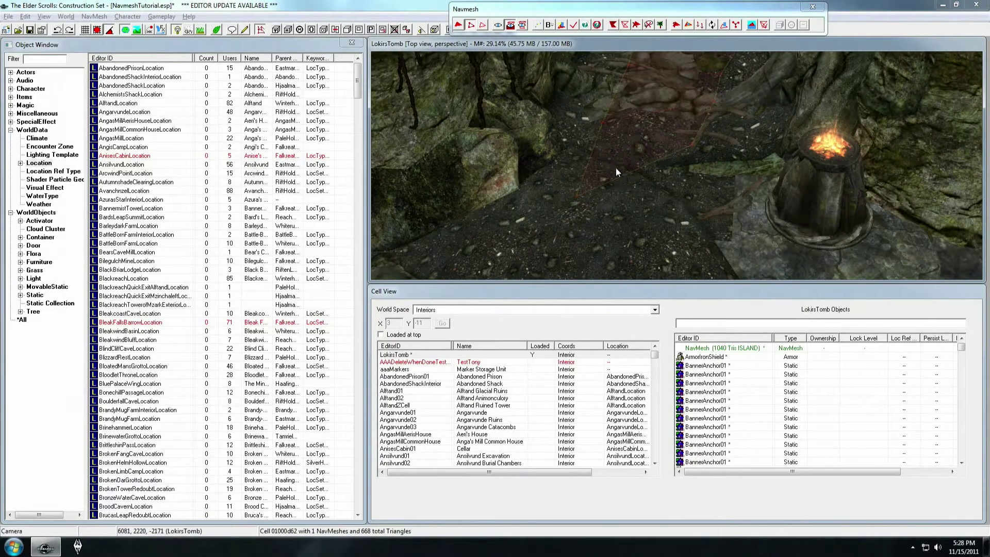
{"action": "left_click", "coordinate": [616, 165]}
{"action": "key", "text": "Delete"}
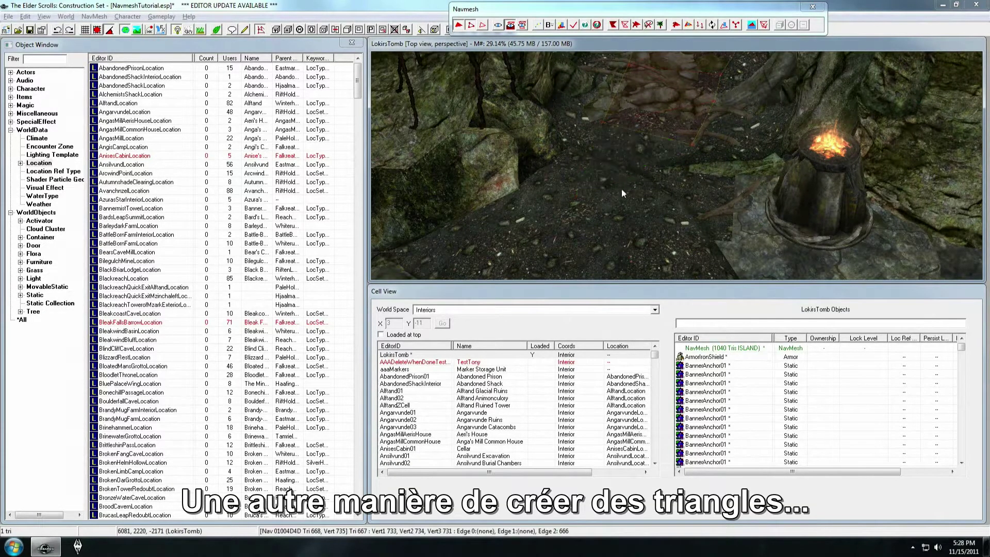
Create two detached triangles on the dark cavern floor, leaving a gap between them and the strip's front edge.
{"action": "middle_click_drag", "start_coordinate": [621, 189], "coordinate": [629, 179]}
{"action": "scroll", "coordinate": [627, 173], "scroll_direction": "down", "scroll_amount": 3}
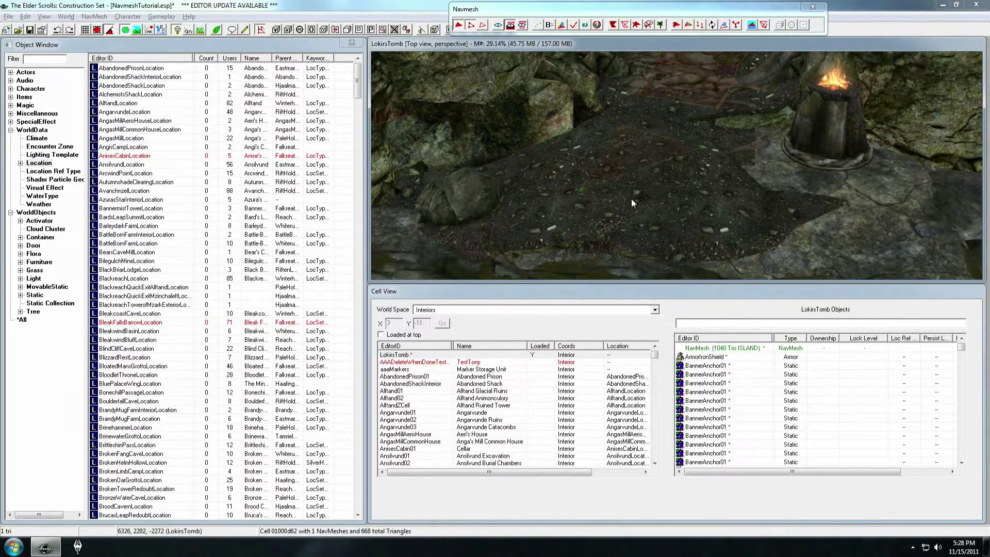
{"action": "right_click", "coordinate": [700, 211], "text": "ctrl"}
{"action": "middle_click_drag", "start_coordinate": [700, 210], "coordinate": [623, 222]}
{"action": "scroll", "coordinate": [633, 210], "scroll_direction": "up", "scroll_amount": 5}
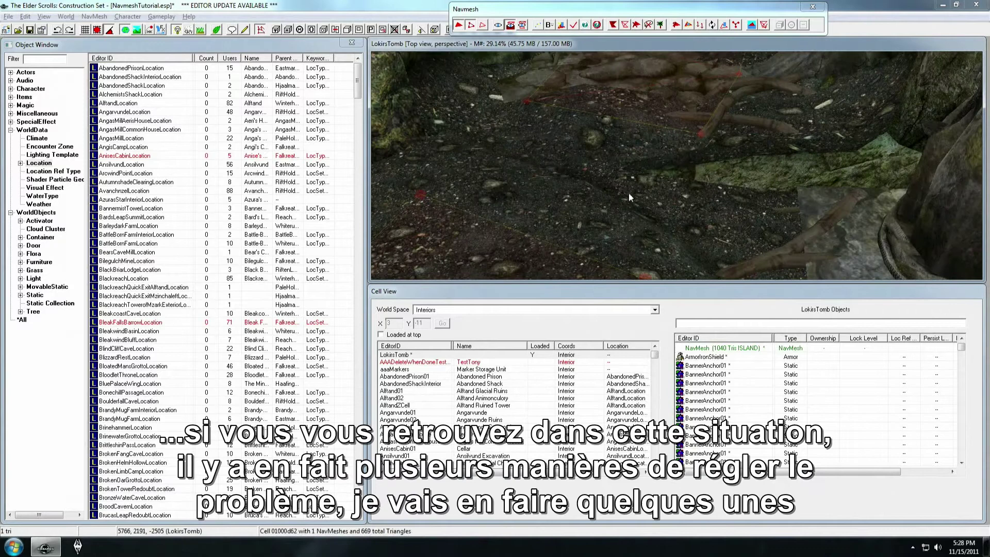
Bridge the gap with two triangles by picking the facing edges of the strip and the detached piece in edge selection mode.
{"action": "scroll", "coordinate": [629, 193], "scroll_direction": "down", "scroll_amount": 3}
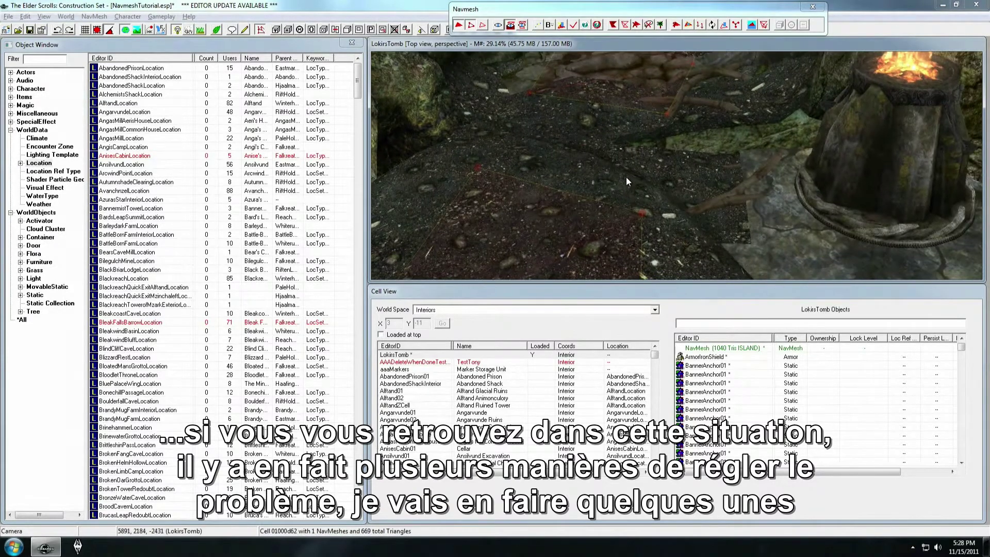
{"action": "middle_click_drag", "start_coordinate": [624, 178], "coordinate": [617, 126]}
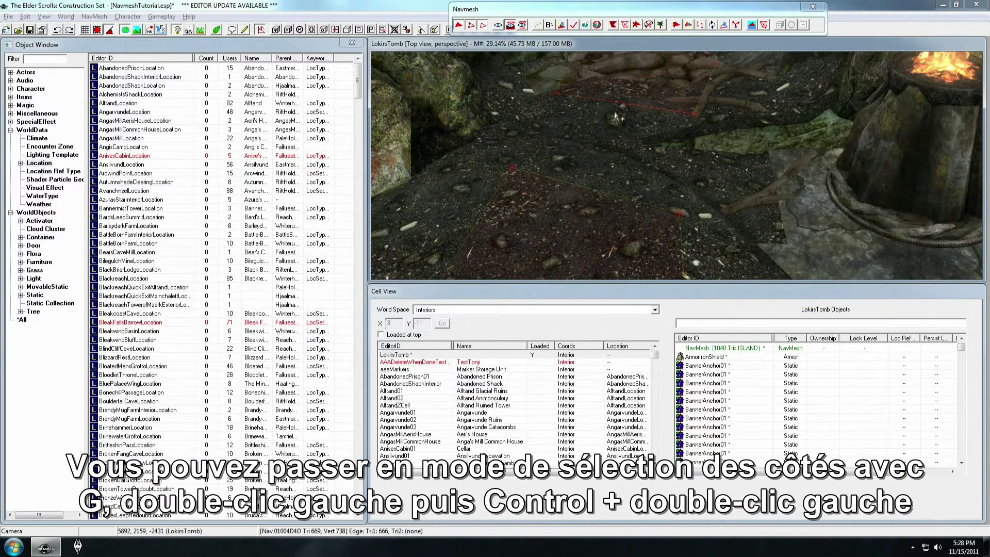
{"action": "key", "text": "g"}
{"action": "double_click", "coordinate": [588, 193]}
{"action": "left_click", "coordinate": [587, 190], "text": "ctrl"}
{"action": "key", "text": "a"}
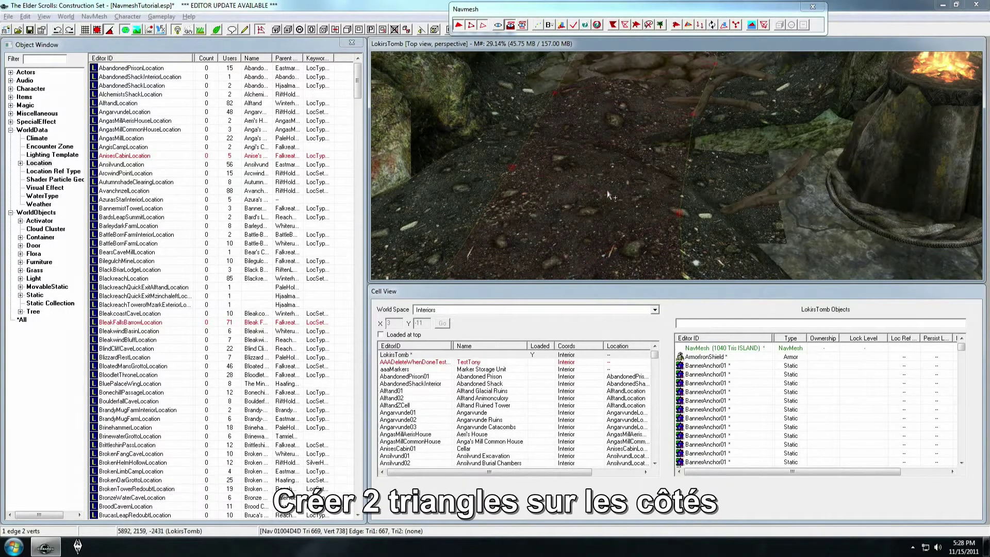
Delete the two bridging triangles to reopen the gap in front of the strip.
{"action": "left_click", "coordinate": [623, 173]}
{"action": "key", "text": "Delete"}
{"action": "left_click", "coordinate": [587, 147]}
{"action": "key", "text": "Delete"}
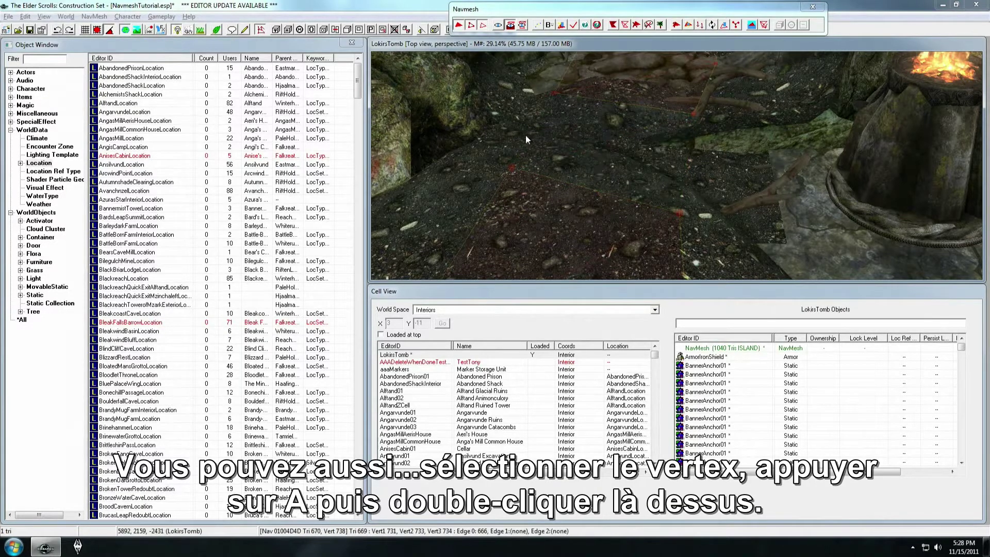
Fill the gap again with two triangles, this time building them from selected vertices of the strip and the detached piece.
{"action": "left_click", "coordinate": [614, 191]}
{"action": "left_click", "coordinate": [694, 114], "text": "ctrl"}
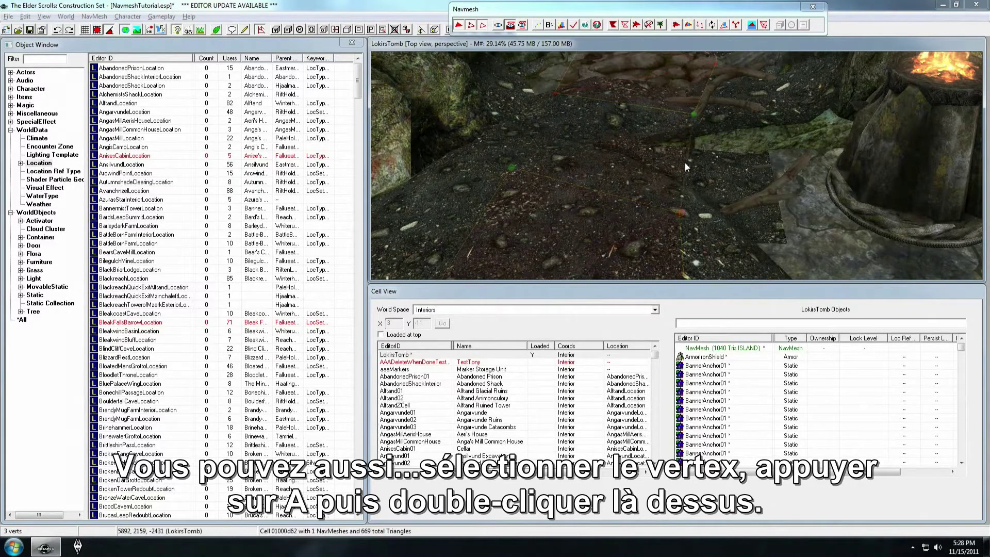
{"action": "key", "text": "a"}
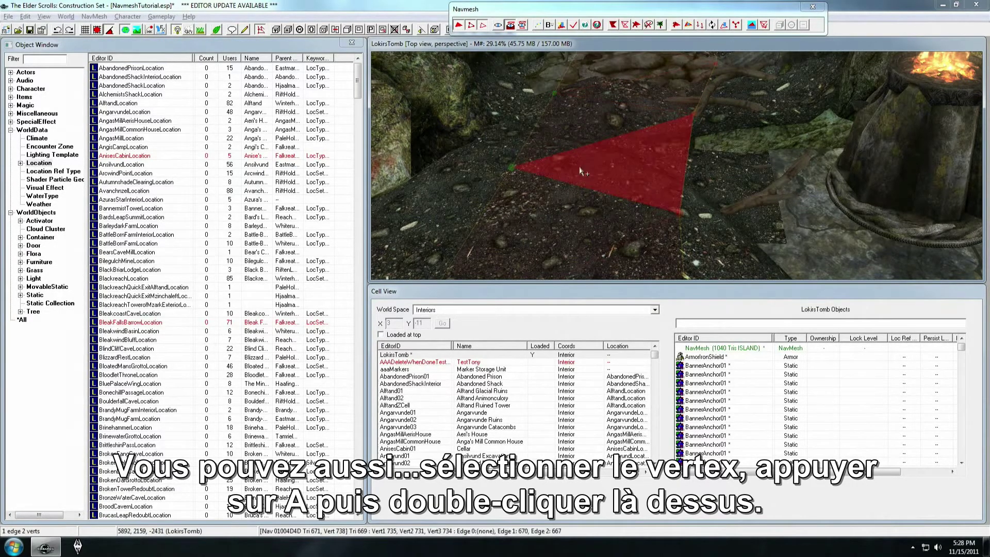
{"action": "key", "text": "d"}
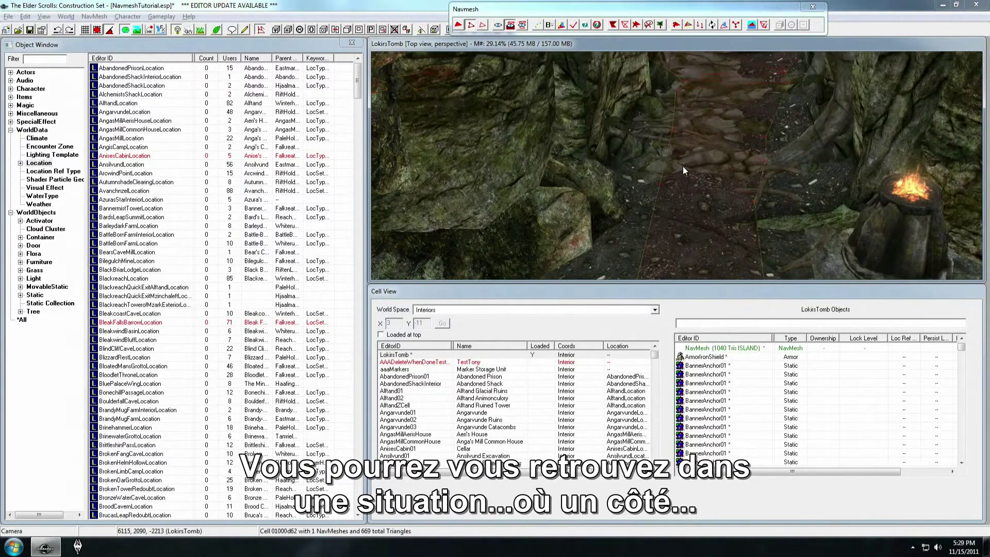
Merge the five vertices around the small hole in the stone floor near the doorway, and show the navmesh without the cell's objects.
{"action": "middle_click_drag", "start_coordinate": [698, 184], "coordinate": [682, 187]}
{"action": "scroll", "coordinate": [623, 215], "scroll_direction": "up", "scroll_amount": 3}
{"action": "middle_click_drag", "start_coordinate": [623, 214], "coordinate": [616, 128]}
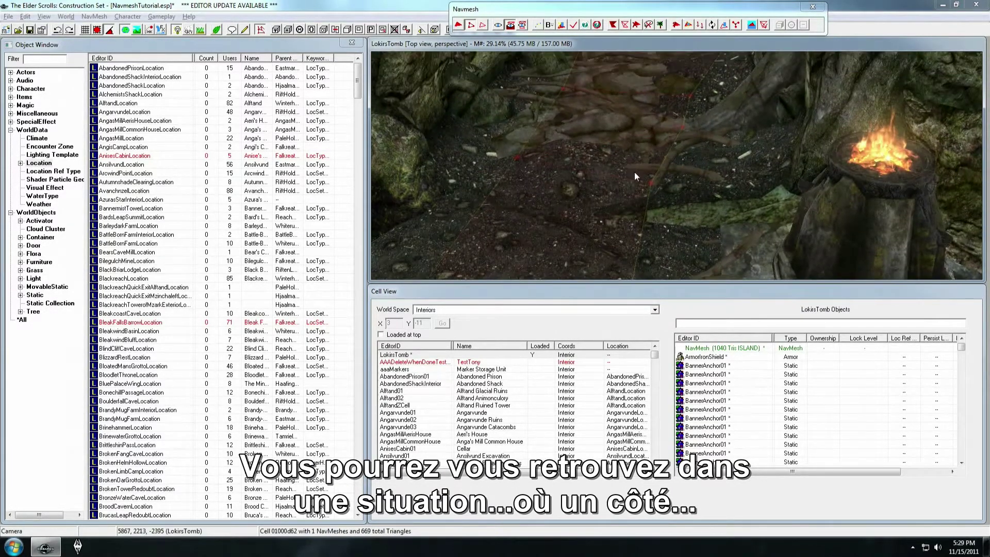
{"action": "scroll", "coordinate": [634, 172], "scroll_direction": "up", "scroll_amount": 5}
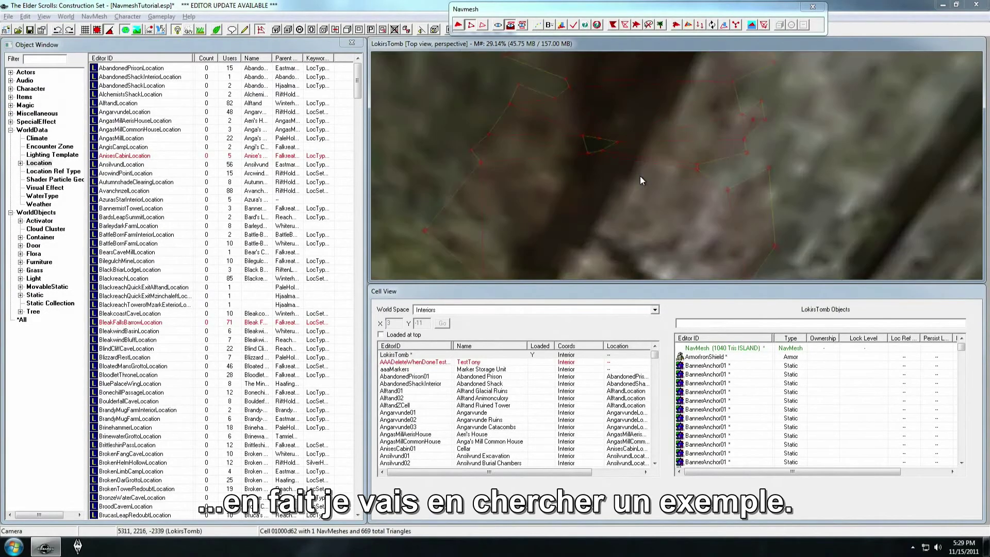
{"action": "scroll", "coordinate": [640, 181], "scroll_direction": "up", "scroll_amount": 3}
{"action": "scroll", "coordinate": [641, 186], "scroll_direction": "up", "scroll_amount": 4}
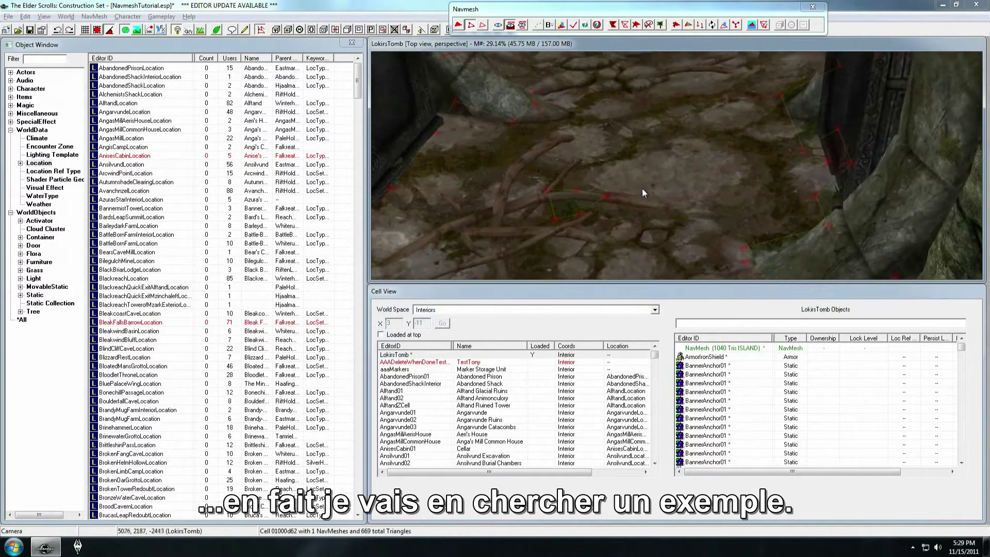
{"action": "left_click_drag", "start_coordinate": [544, 175], "coordinate": [654, 255]}
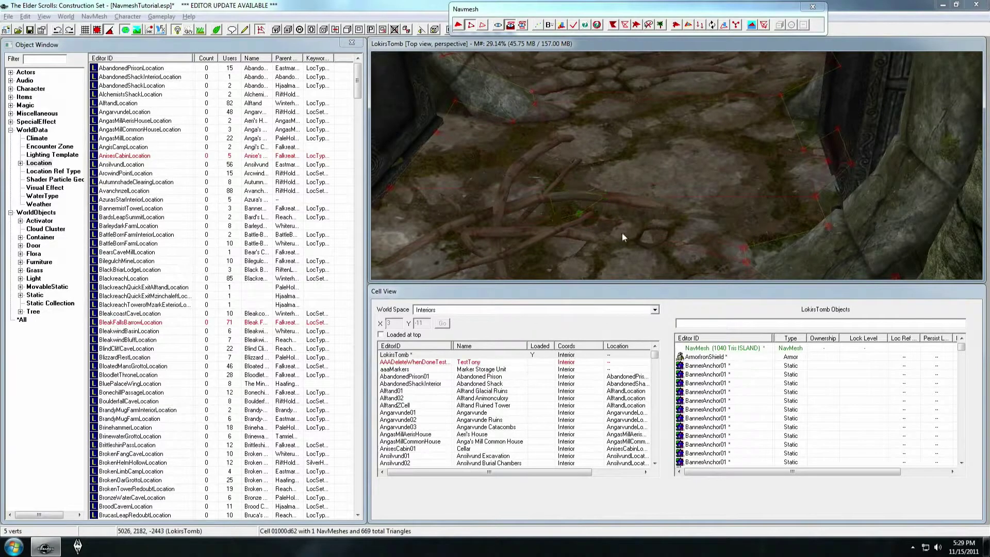
{"action": "middle_click_drag", "start_coordinate": [596, 222], "coordinate": [600, 218]}
{"action": "key", "text": "w"}
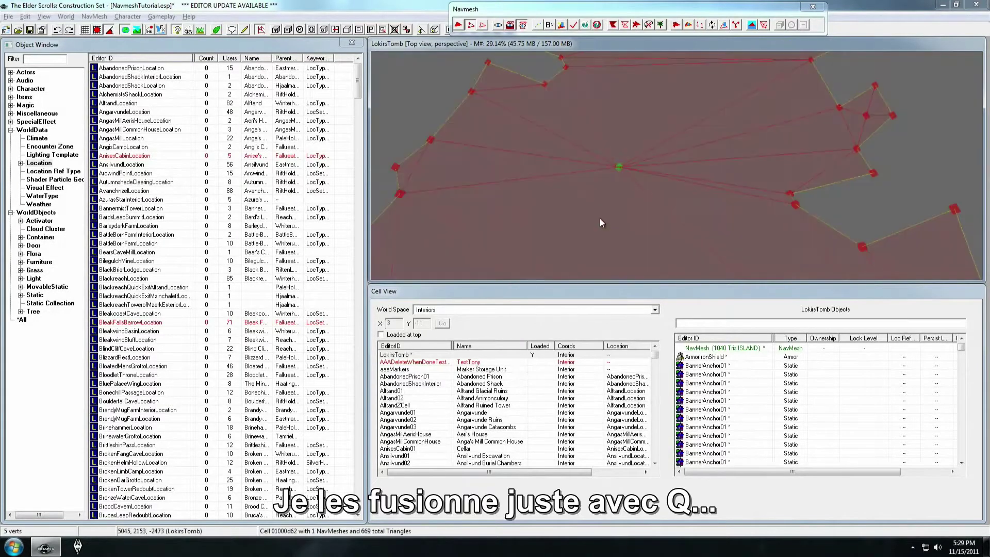
{"action": "middle_click_drag", "start_coordinate": [605, 179], "coordinate": [598, 200]}
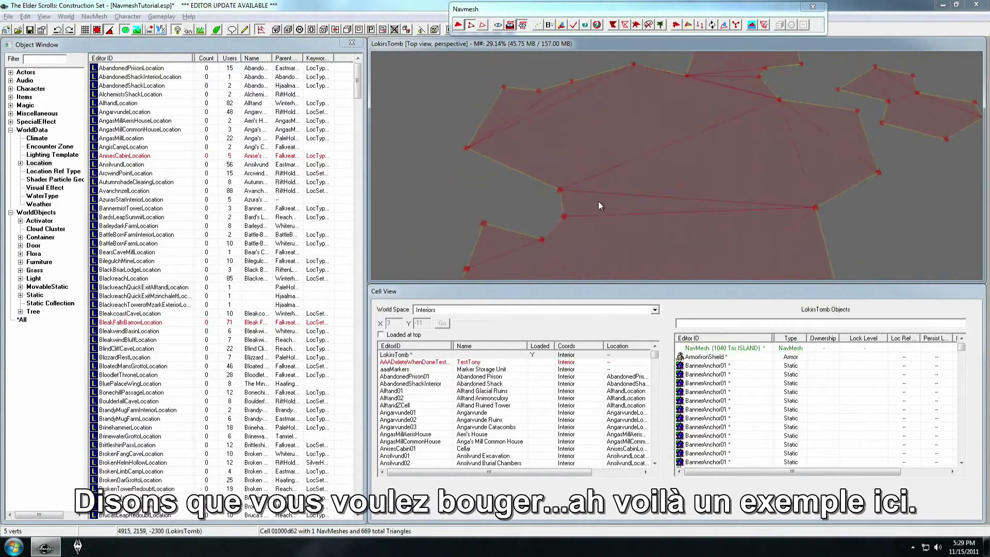
Swap the long interior edge near the outer rim of the hand-built floor so it joins the opposite corners of its two triangles.
{"action": "middle_click_drag", "start_coordinate": [584, 160], "coordinate": [593, 166]}
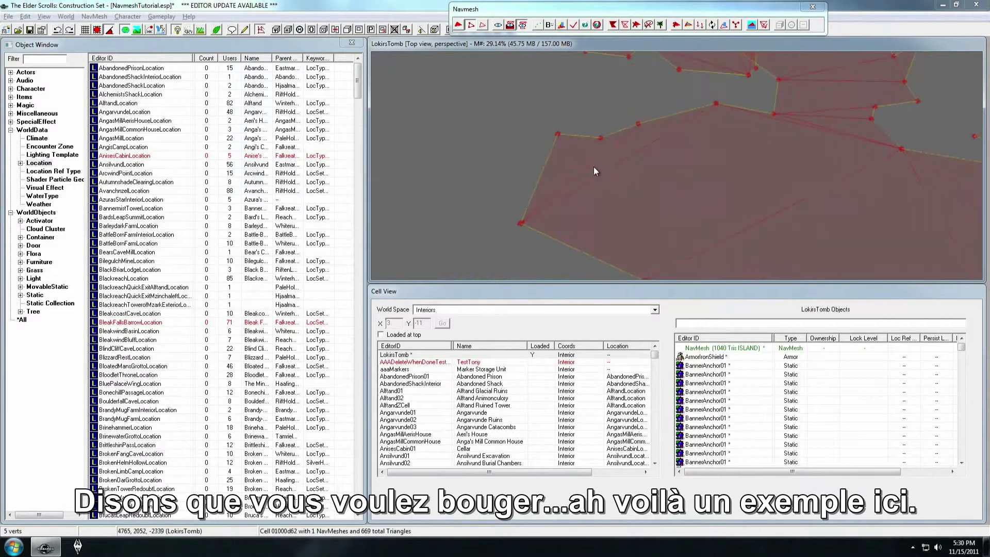
{"action": "left_click", "coordinate": [626, 161]}
{"action": "scroll", "coordinate": [639, 189], "scroll_direction": "down", "scroll_amount": 2}
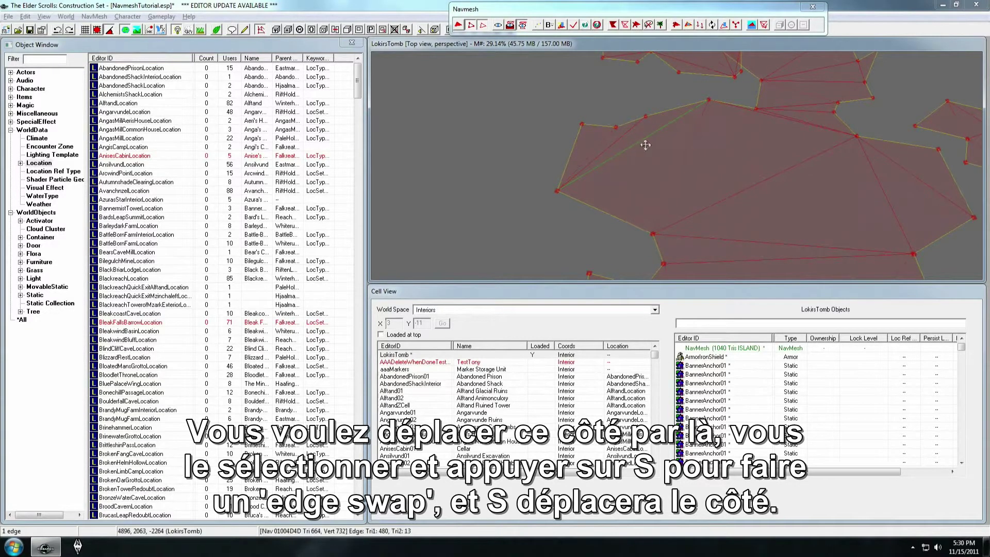
{"action": "key", "text": "s"}
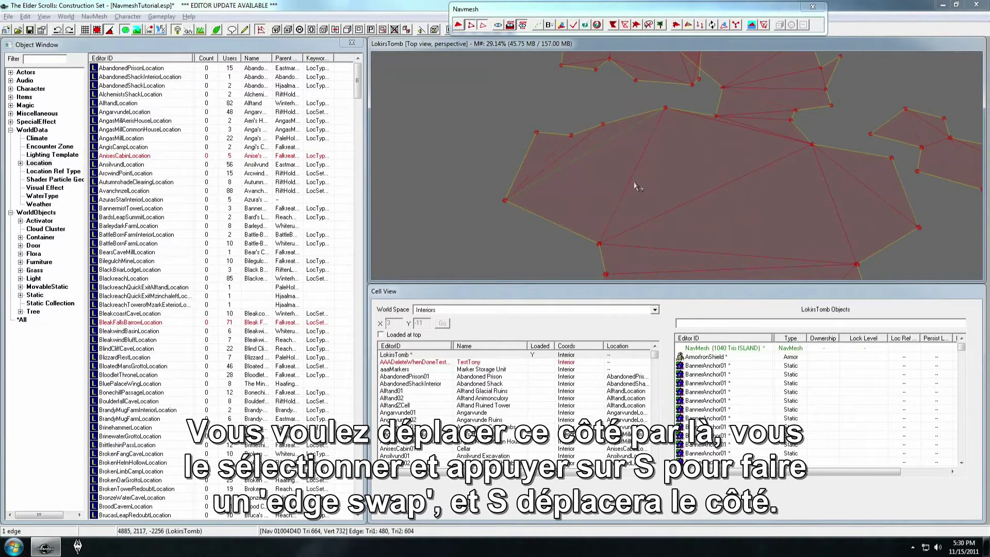
{"action": "middle_click_drag", "start_coordinate": [634, 183], "coordinate": [639, 150], "text": "shift"}
{"action": "left_click", "coordinate": [670, 159]}
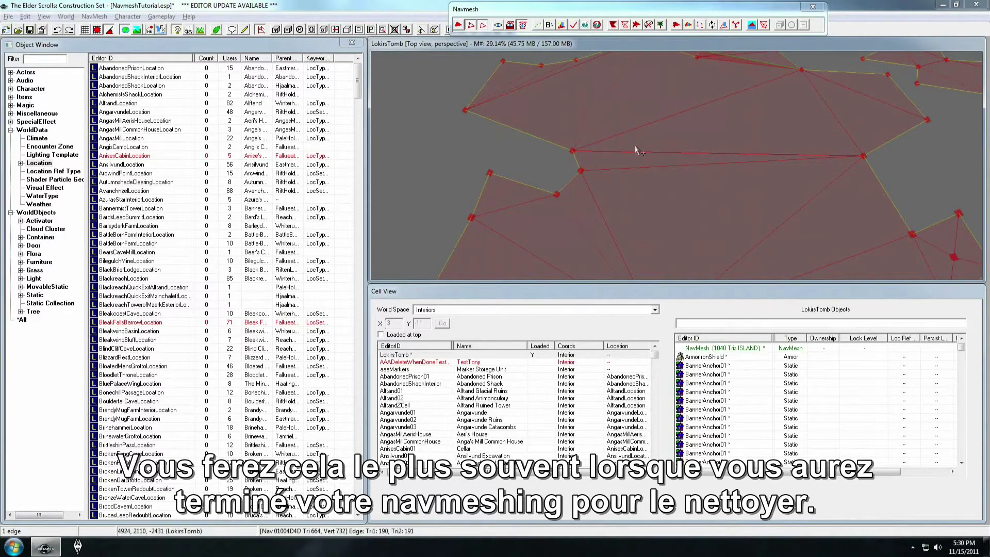
Examine the navmesh edges along the rocky passage and beside the gravel patch for portions that need cleaning up.
{"action": "left_click", "coordinate": [576, 114]}
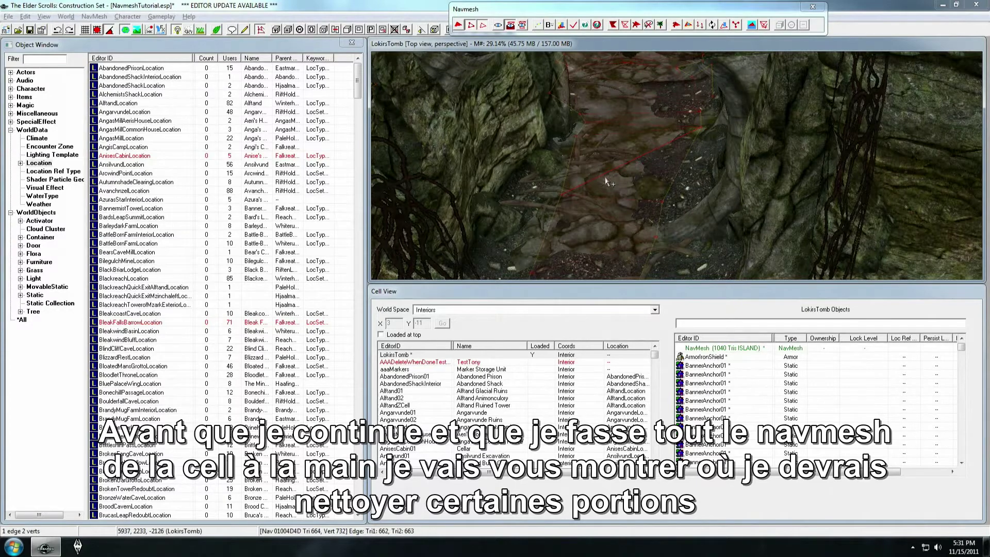
{"action": "key", "text": "c"}
{"action": "left_click", "coordinate": [652, 84]}
{"action": "key", "text": "c"}
{"action": "left_click", "coordinate": [665, 154]}
{"action": "key", "text": "c"}
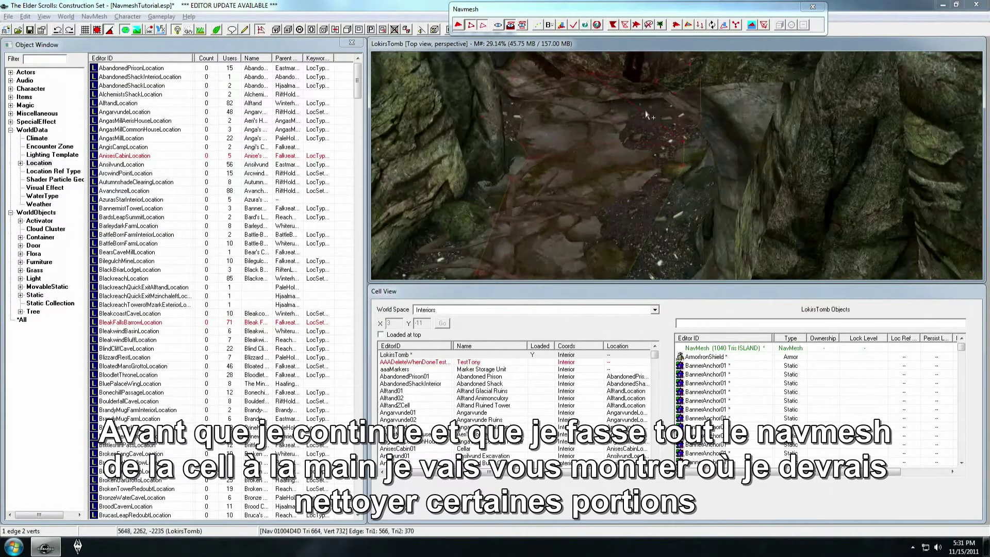
{"action": "left_click", "coordinate": [647, 126]}
{"action": "key", "text": "c"}
{"action": "left_click", "coordinate": [680, 159]}
{"action": "key", "text": "c"}
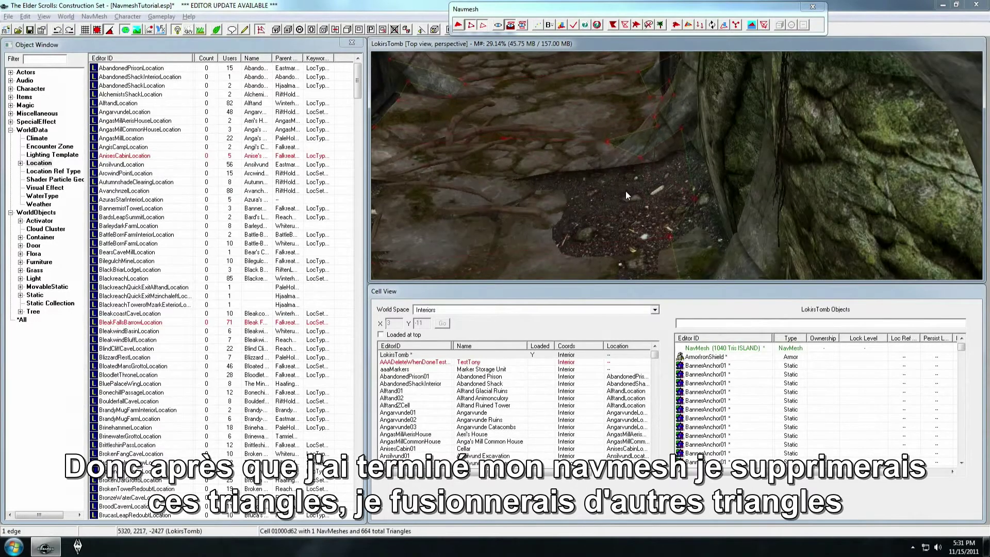
{"action": "key", "text": "c"}
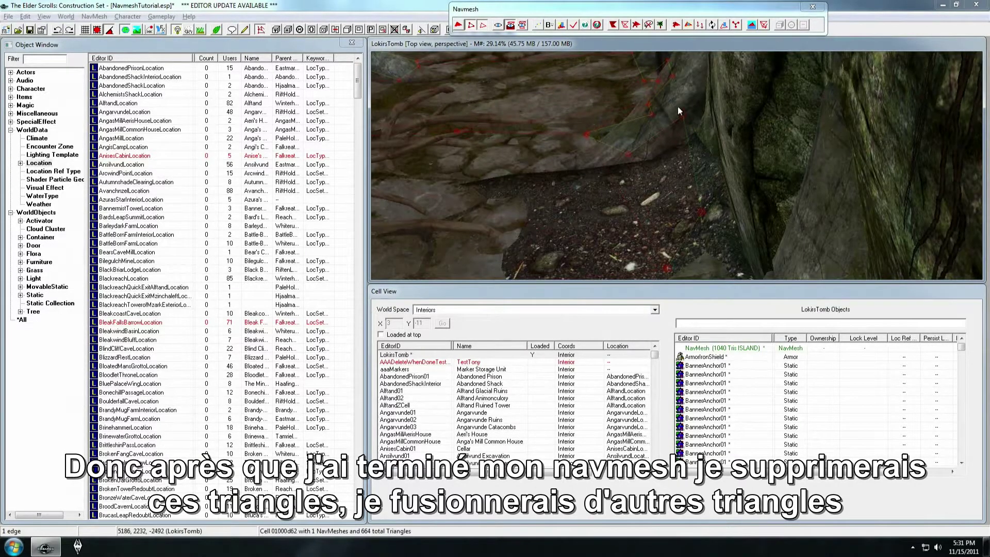
{"action": "key", "text": "c"}
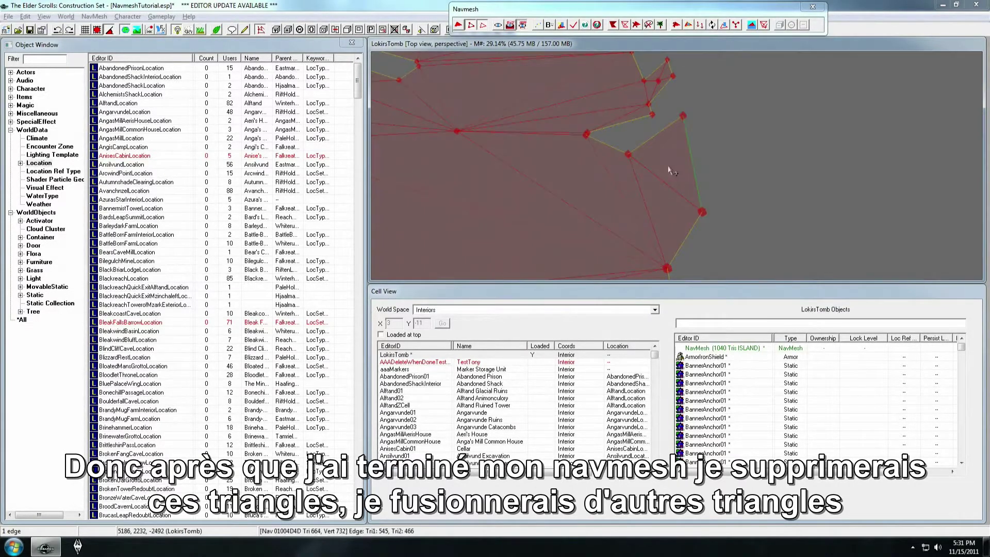
Trim the narrow navmesh corner that protrudes against the rock wall beside the gravel patch.
{"action": "left_click", "coordinate": [686, 124]}
{"action": "key", "text": "c"}
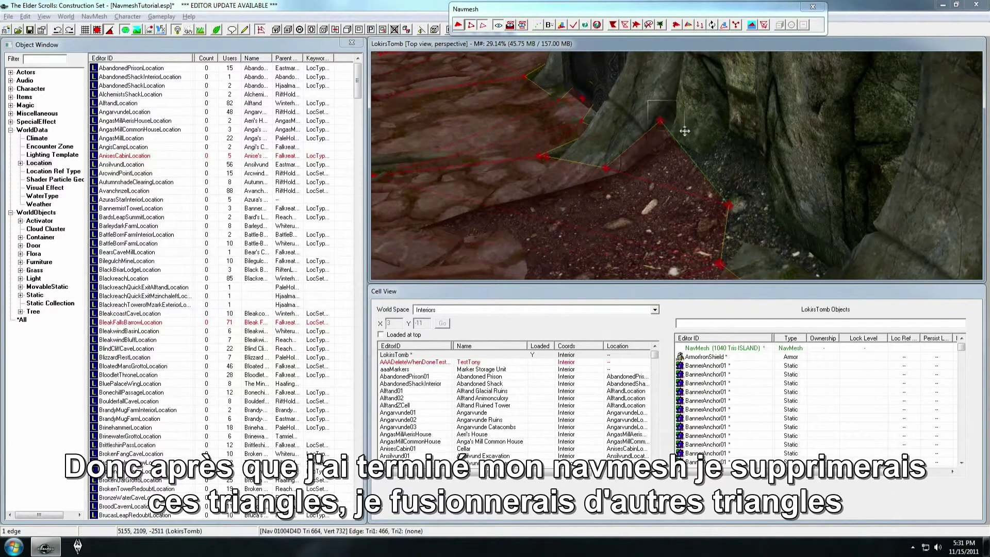
{"action": "middle_click_drag", "start_coordinate": [689, 152], "coordinate": [680, 132]}
{"action": "left_click", "coordinate": [652, 120]}
{"action": "middle_click_drag", "start_coordinate": [791, 167], "coordinate": [566, 193]}
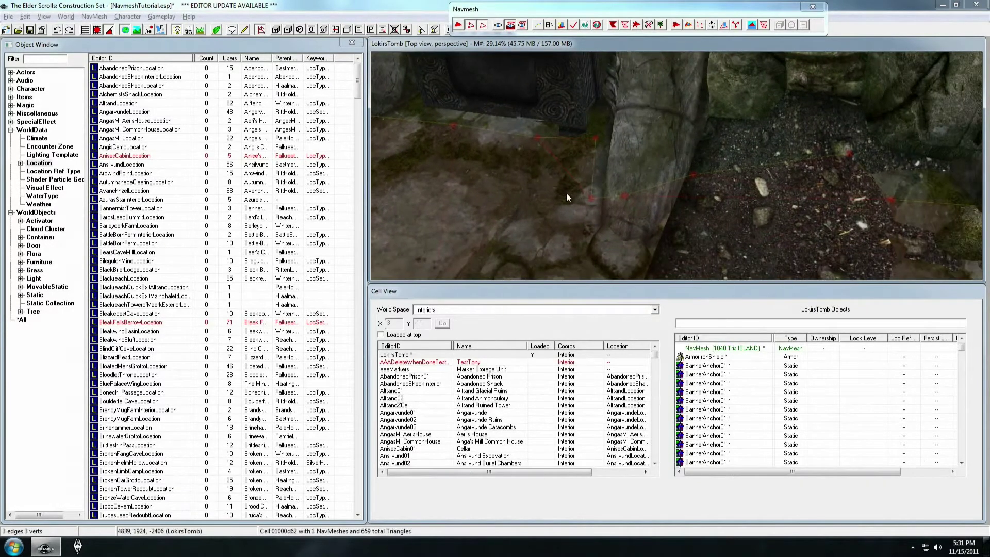
Merge the selected navmesh vertices at the foot of the pillar beside the carved door.
{"action": "key", "text": "q"}
{"action": "key", "text": "q"}
{"action": "middle_click_drag", "start_coordinate": [747, 179], "coordinate": [692, 196]}
{"action": "scroll", "coordinate": [692, 198], "scroll_direction": "down", "scroll_amount": 3}
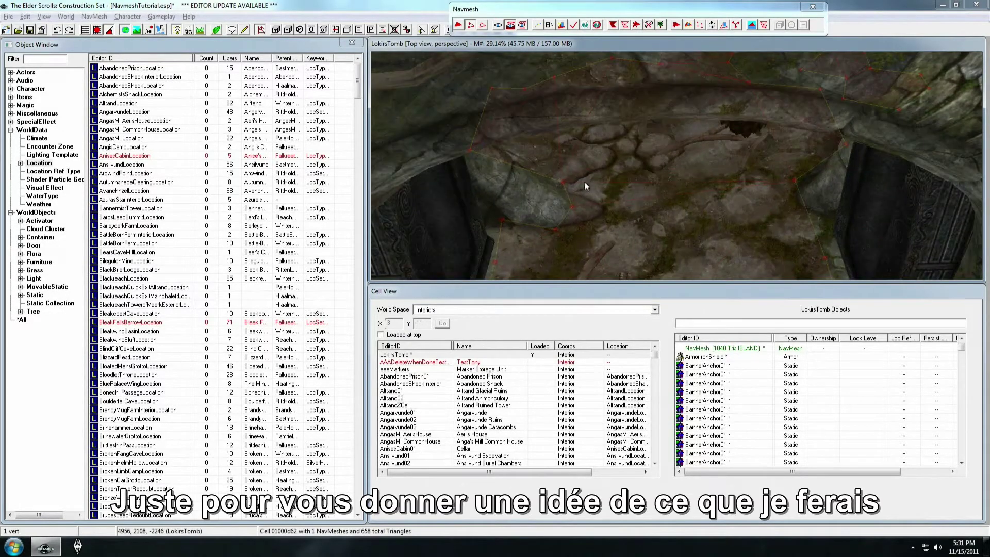
Delete the navmesh vertex at the boulder beside the dark doorway, and adjust a boundary vertex near the sarcophagus.
{"action": "left_click", "coordinate": [556, 228]}
{"action": "key", "text": "Delete"}
{"action": "scroll", "coordinate": [560, 236], "scroll_direction": "up", "scroll_amount": 3}
{"action": "middle_click_drag", "start_coordinate": [560, 237], "coordinate": [721, 179]}
{"action": "left_click", "coordinate": [624, 181]}
{"action": "left_click", "coordinate": [805, 147]}
{"action": "left_click_drag", "start_coordinate": [801, 154], "coordinate": [801, 144]}
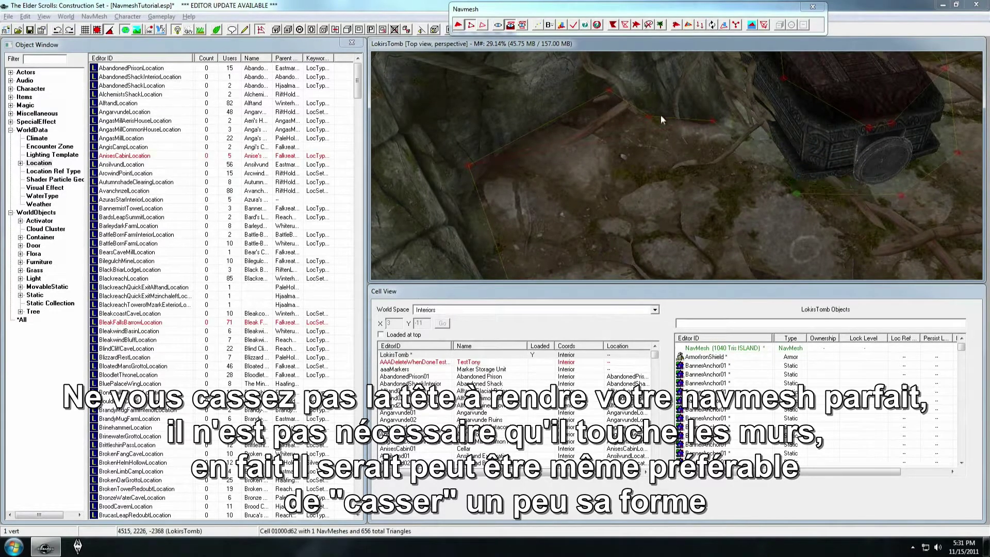
Pull the boundary vertices beside the sarcophagus away from the rock wall, and merge the closely spaced ones to simplify the outline.
{"action": "left_click_drag", "start_coordinate": [470, 165], "coordinate": [474, 175]}
{"action": "left_click_drag", "start_coordinate": [609, 90], "coordinate": [610, 97]}
{"action": "left_click_drag", "start_coordinate": [659, 127], "coordinate": [659, 127]}
{"action": "key", "text": "q"}
{"action": "left_click_drag", "start_coordinate": [611, 108], "coordinate": [617, 110]}
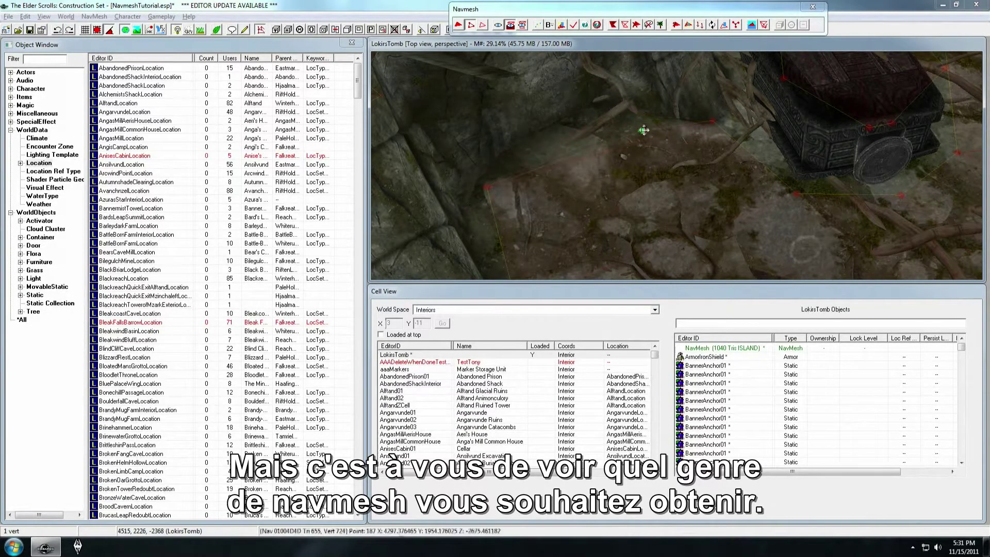
{"action": "key", "text": "q"}
Show the cell's whole navmesh without its objects, so that the separate pieces can be examined.
{"action": "middle_click_drag", "start_coordinate": [710, 122], "coordinate": [703, 150], "text": "shift"}
{"action": "scroll", "coordinate": [718, 131], "scroll_direction": "down", "scroll_amount": 3}
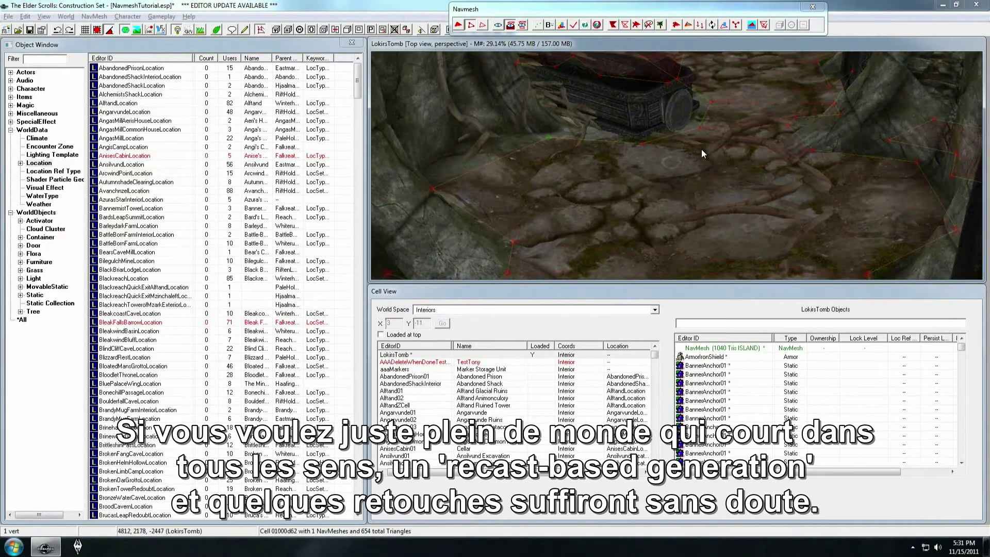
{"action": "left_click", "coordinate": [663, 76], "text": "ctrl"}
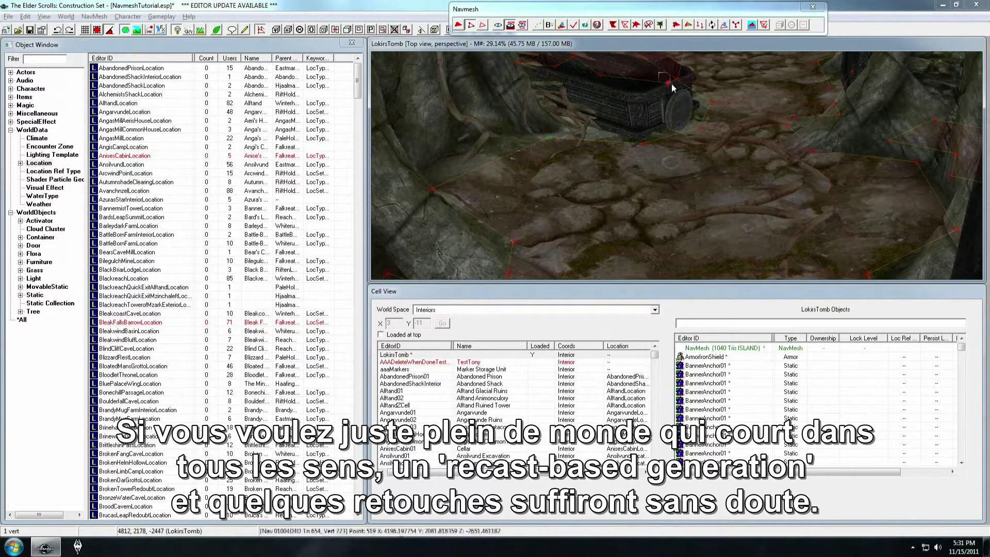
{"action": "mouse_move", "coordinate": [682, 90]}
{"action": "middle_mouse_down", "text": "shift"}
{"action": "mouse_move", "coordinate": [648, 116]}
{"action": "mouse_move", "coordinate": [586, 118]}
{"action": "mouse_move", "coordinate": [645, 127]}
{"action": "mouse_move", "coordinate": [669, 163]}
{"action": "mouse_move", "coordinate": [617, 172]}
{"action": "mouse_move", "coordinate": [645, 183]}
{"action": "mouse_move", "coordinate": [722, 176]}
{"action": "mouse_move", "coordinate": [679, 157]}
{"action": "mouse_move", "coordinate": [646, 167]}
{"action": "mouse_move", "coordinate": [706, 187]}
{"action": "mouse_move", "coordinate": [675, 200]}
{"action": "mouse_move", "coordinate": [626, 182]}
{"action": "mouse_move", "coordinate": [736, 129]}
{"action": "middle_mouse_up", "text": "shift"}
{"action": "scroll", "coordinate": [648, 129], "scroll_direction": "down", "scroll_amount": 8}
{"action": "scroll", "coordinate": [647, 169], "scroll_direction": "down", "scroll_amount": 3}
{"action": "key", "text": "w"}
{"action": "middle_click_drag", "start_coordinate": [577, 230], "coordinate": [659, 215], "text": "shift"}
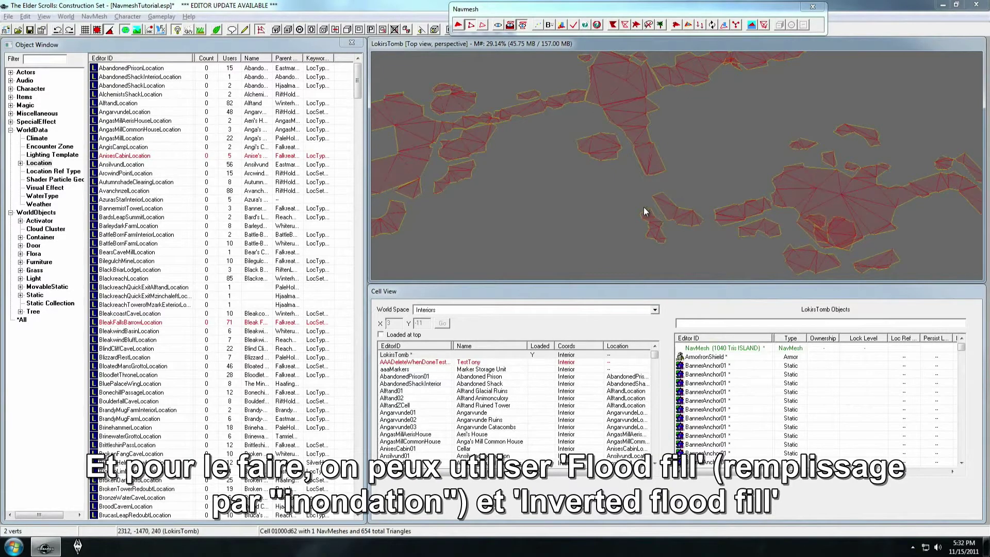
{"action": "middle_click_drag", "start_coordinate": [642, 197], "coordinate": [608, 195], "text": "shift"}
Switch to triangle selection, select a triangle in the junction room, and flood fill the selection across its connected piece.
{"action": "key", "text": "t"}
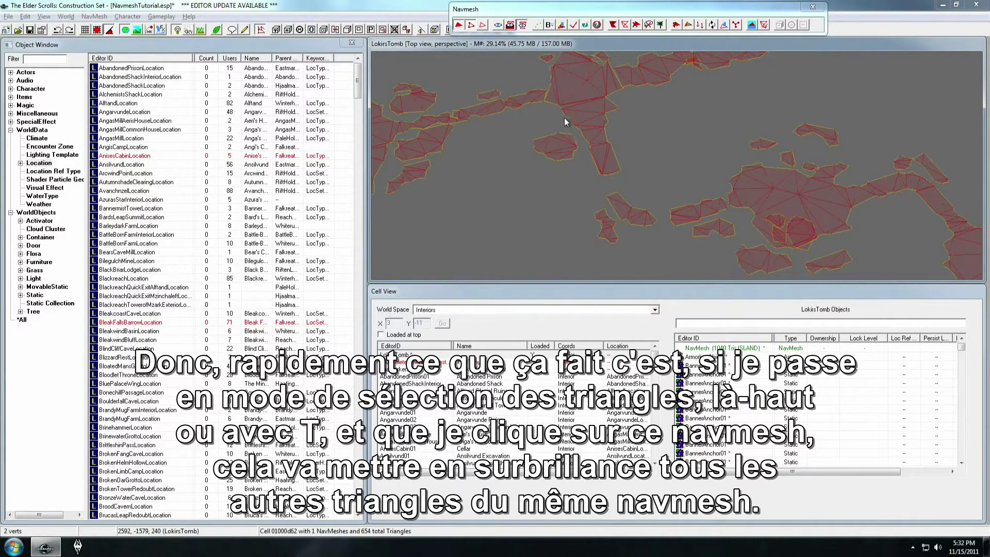
{"action": "left_click", "coordinate": [583, 107]}
{"action": "middle_click_drag", "start_coordinate": [601, 150], "coordinate": [632, 178]}
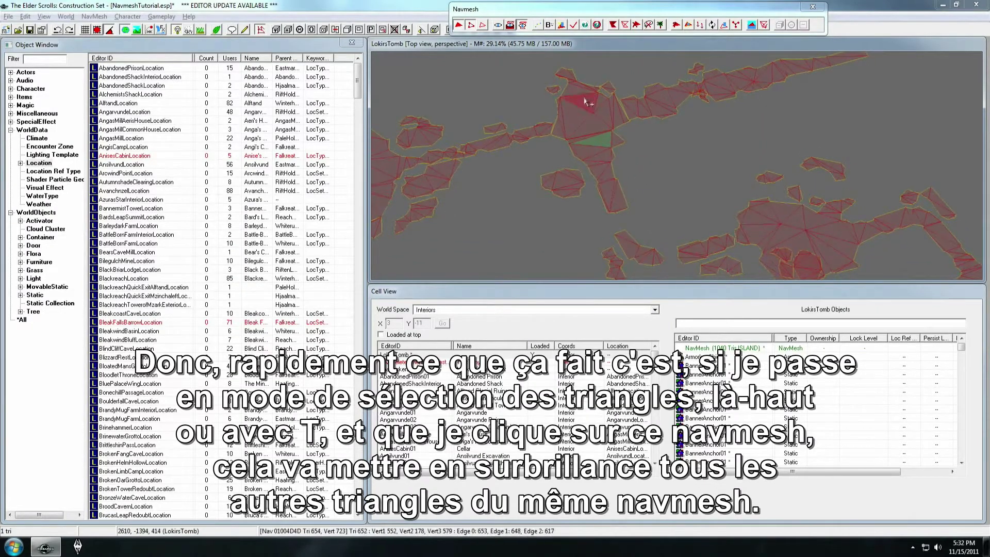
{"action": "scroll", "coordinate": [597, 166], "scroll_direction": "up", "scroll_amount": 5}
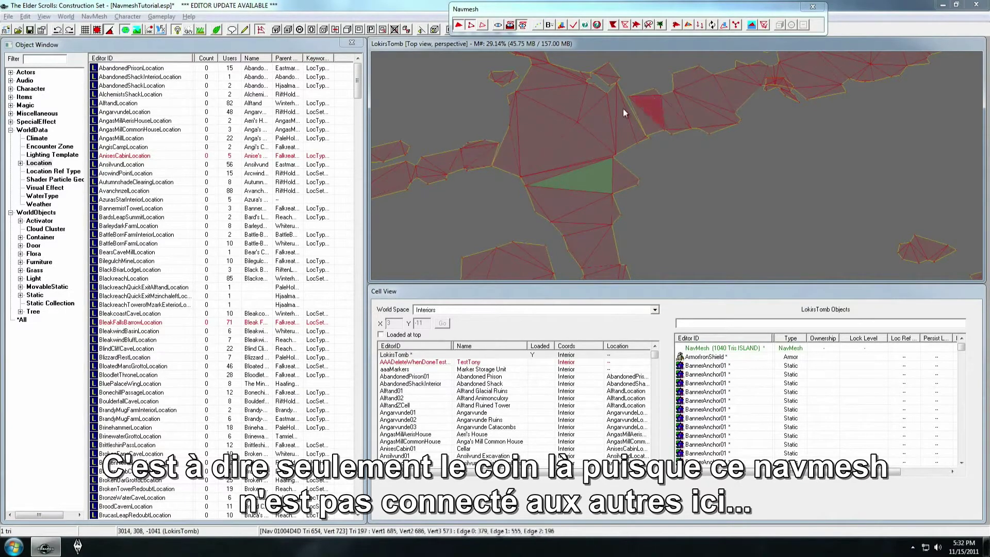
{"action": "middle_click_drag", "start_coordinate": [662, 184], "coordinate": [674, 168]}
{"action": "scroll", "coordinate": [653, 156], "scroll_direction": "down", "scroll_amount": 3}
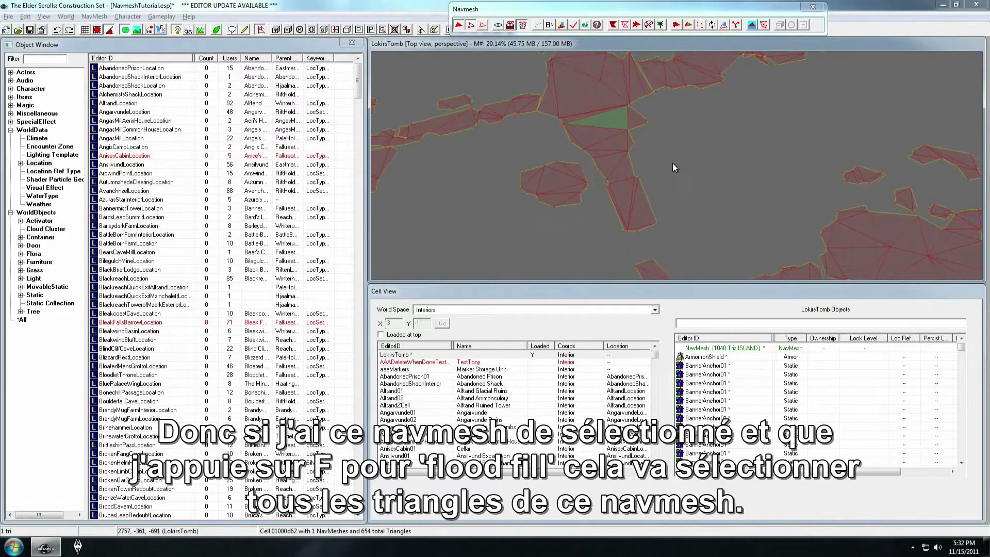
{"action": "key", "text": "f"}
{"action": "middle_click_drag", "start_coordinate": [672, 163], "coordinate": [662, 196]}
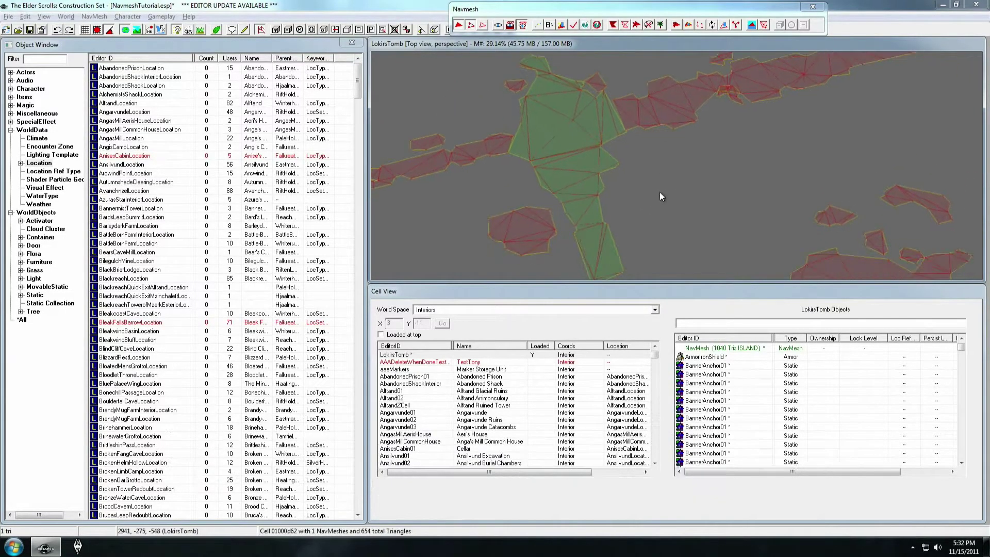
Try an inverted flood fill from a single triangle in the junction room to select every other navmesh piece.
{"action": "left_click", "coordinate": [646, 207]}
{"action": "left_click", "coordinate": [577, 160]}
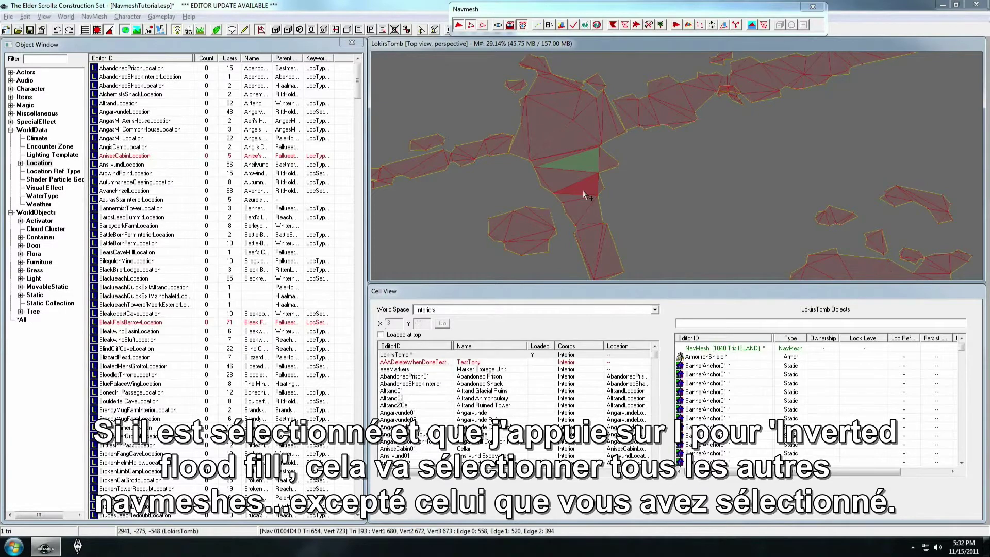
{"action": "key", "text": "i"}
{"action": "scroll", "coordinate": [664, 172], "scroll_direction": "down", "scroll_amount": 3}
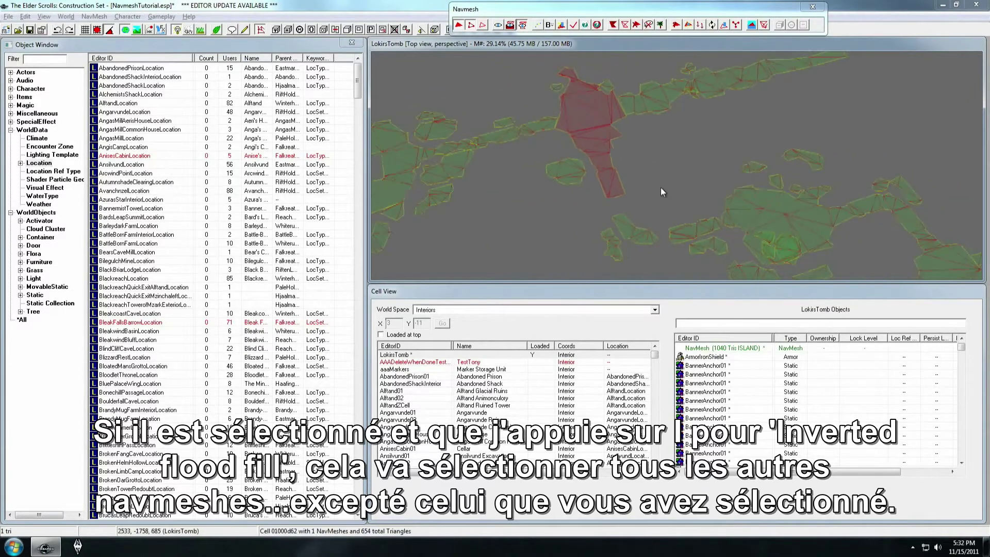
{"action": "middle_click_drag", "start_coordinate": [645, 183], "coordinate": [655, 197]}
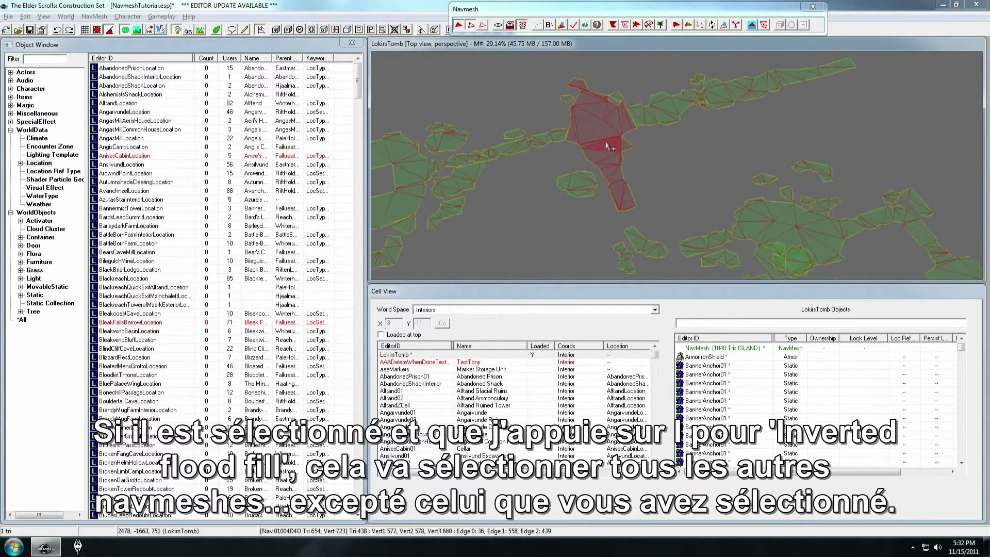
{"action": "key", "text": "i"}
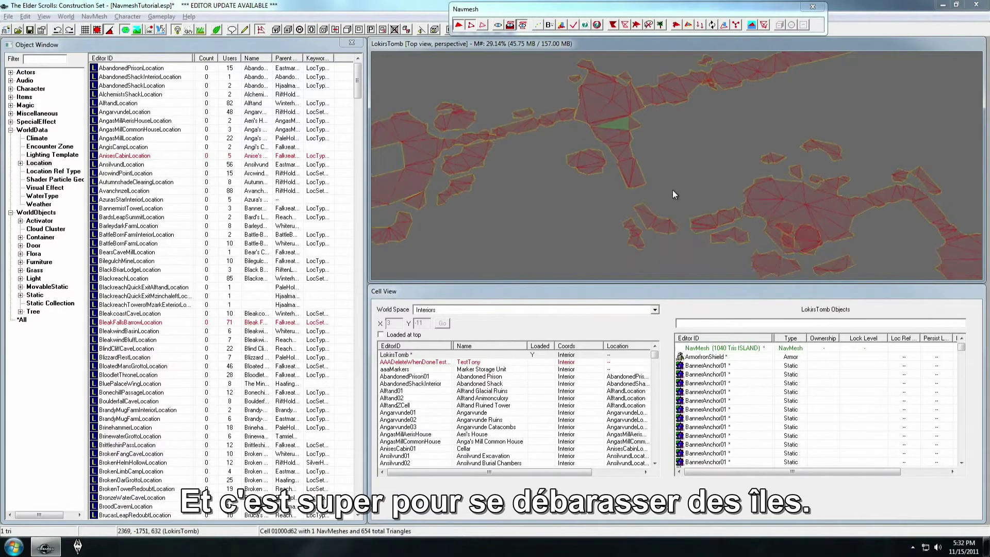
Compare the isolated navmesh islands with the cell's objects by showing the objects briefly and hiding them again.
{"action": "middle_click_drag", "start_coordinate": [667, 193], "coordinate": [660, 159]}
{"action": "scroll", "coordinate": [660, 170], "scroll_direction": "down", "scroll_amount": 3}
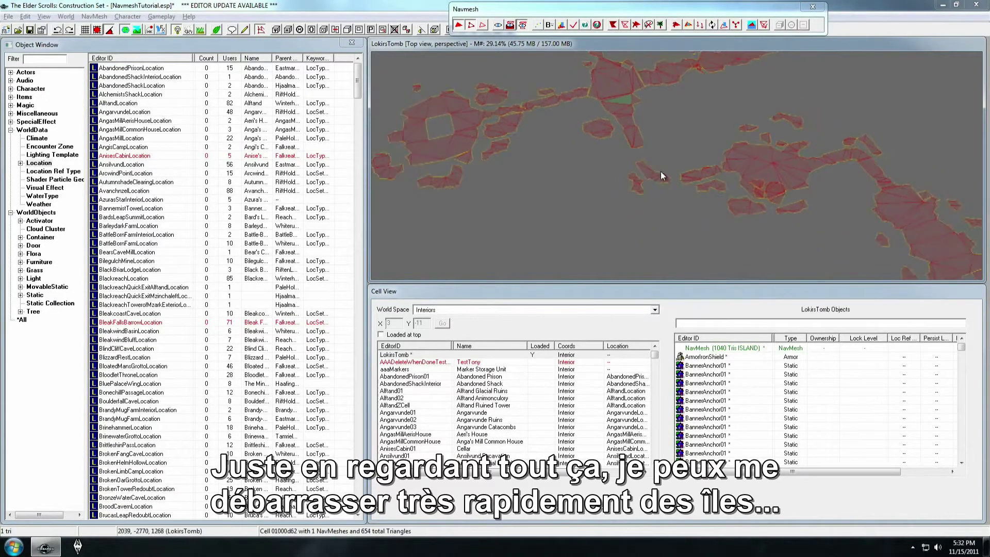
{"action": "middle_click_drag", "start_coordinate": [724, 197], "coordinate": [705, 213]}
{"action": "key", "text": "w"}
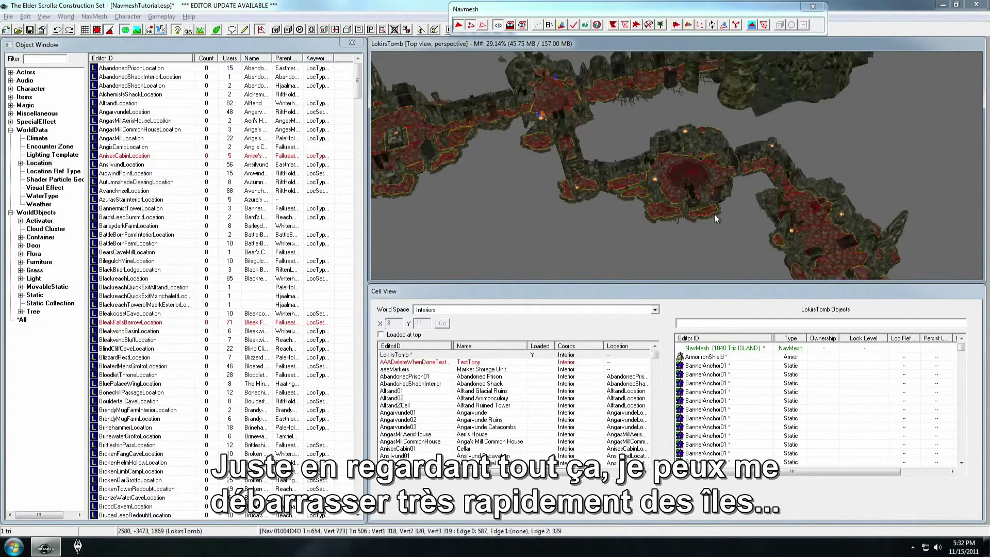
{"action": "key", "text": "w"}
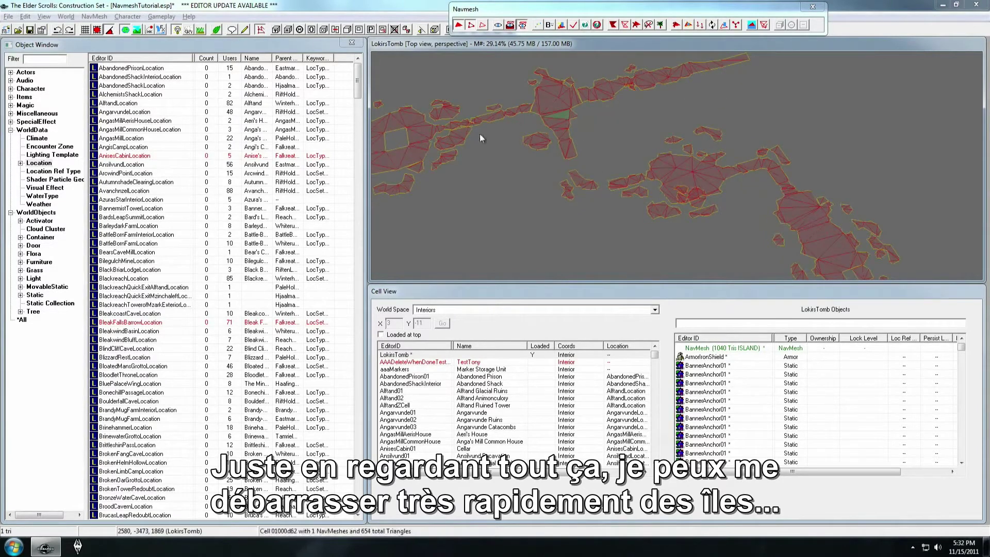
{"action": "middle_click_drag", "start_coordinate": [516, 144], "coordinate": [526, 164]}
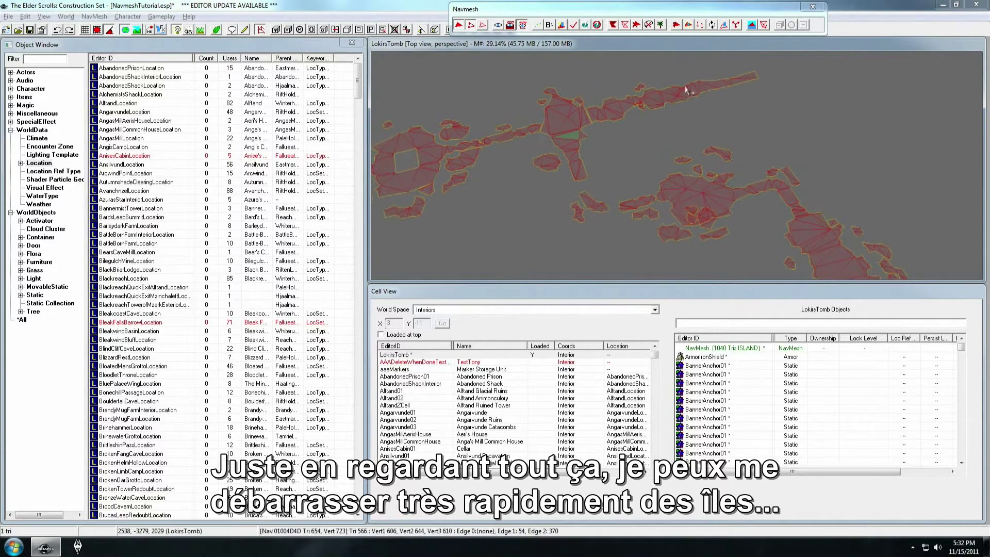
Add triangles from each main room and corridor piece worth keeping to the selection, leaving the small isolated islands unselected.
{"action": "left_click", "coordinate": [567, 120], "text": "ctrl"}
{"action": "left_click", "coordinate": [492, 137], "text": "ctrl"}
{"action": "left_click", "coordinate": [433, 153], "text": "ctrl"}
{"action": "left_click", "coordinate": [426, 171], "text": "ctrl"}
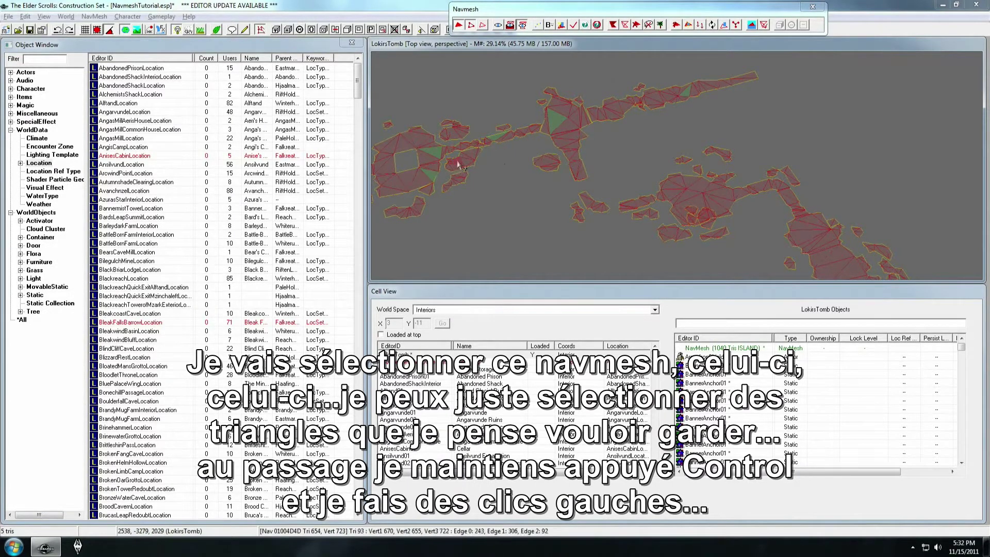
{"action": "middle_click_drag", "start_coordinate": [562, 194], "coordinate": [553, 183]}
{"action": "left_click", "coordinate": [570, 160], "text": "ctrl"}
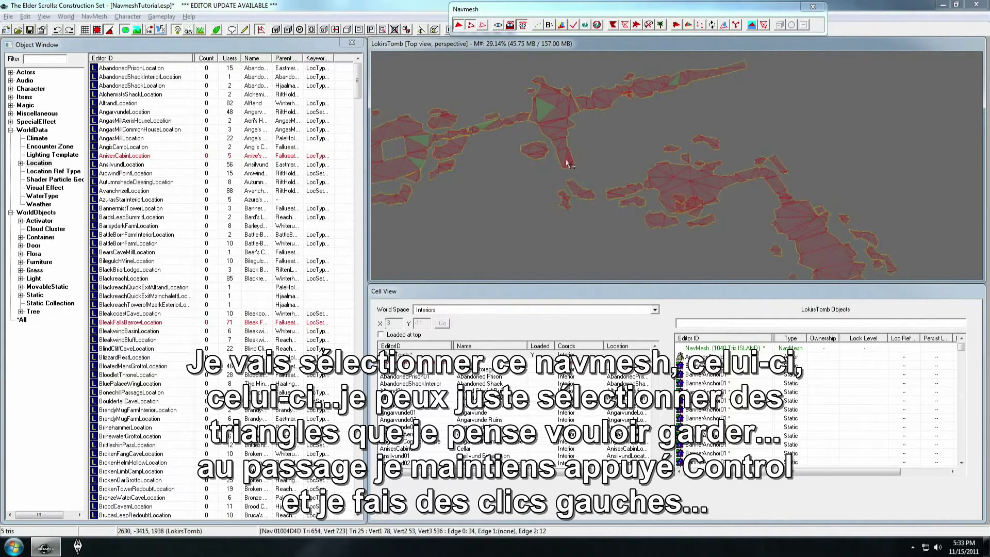
{"action": "left_click", "coordinate": [584, 194], "text": "ctrl"}
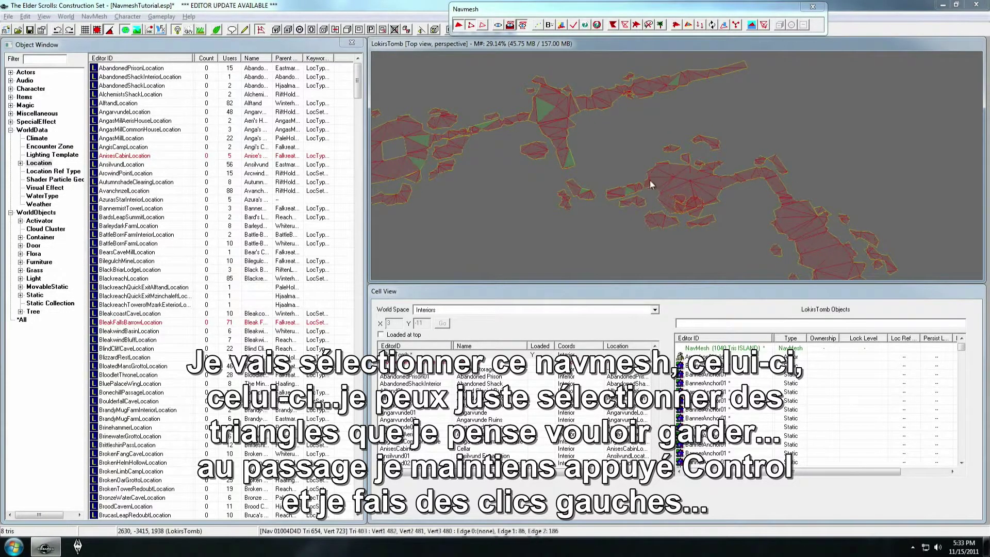
{"action": "left_click", "coordinate": [714, 186], "text": "ctrl"}
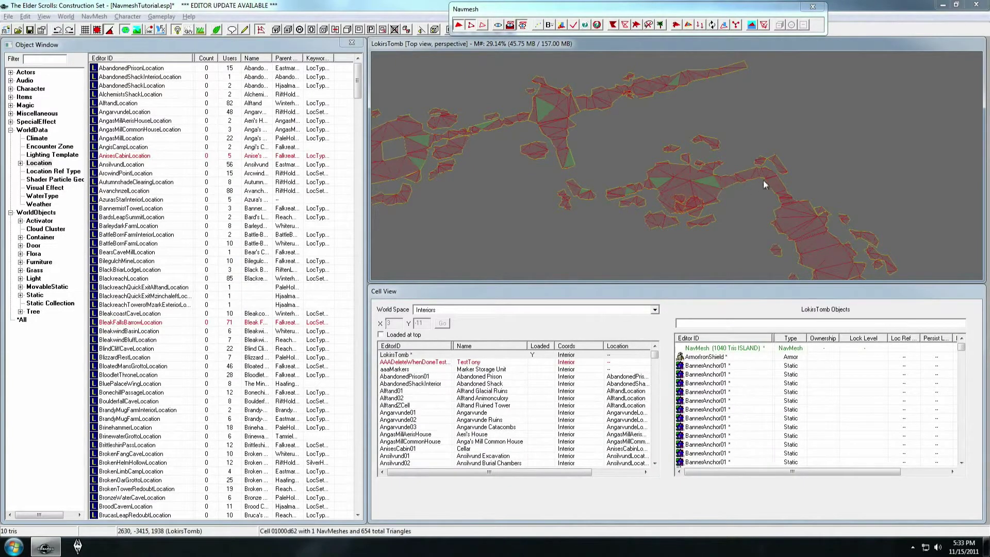
{"action": "left_click", "coordinate": [815, 233], "text": "ctrl"}
{"action": "middle_click_drag", "start_coordinate": [816, 233], "coordinate": [742, 173]}
{"action": "left_click", "coordinate": [799, 206], "text": "ctrl"}
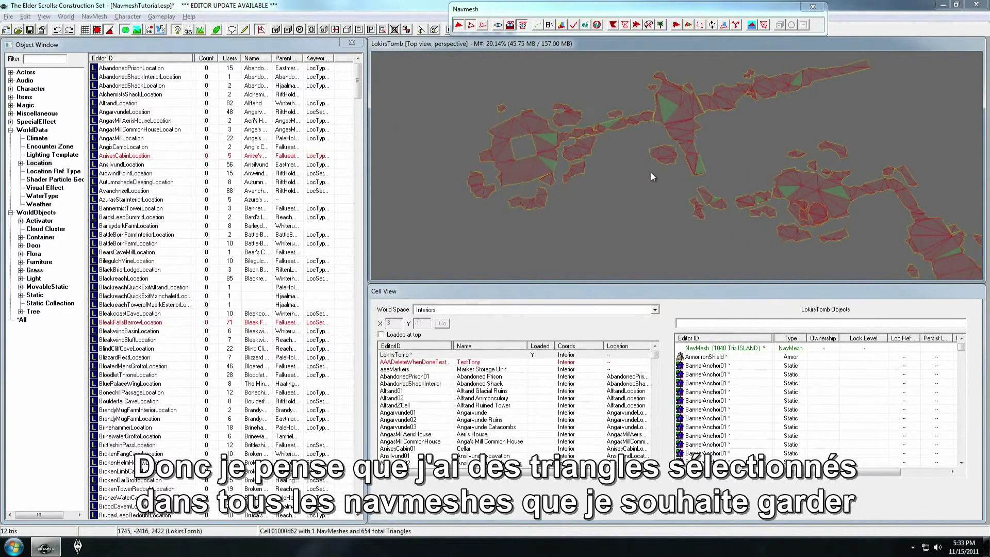
Run an inverted flood fill from the kept pieces to select the leftover navmesh islands, and delete them.
{"action": "key", "text": "w"}
{"action": "key", "text": "w"}
{"action": "middle_click_drag", "start_coordinate": [885, 143], "coordinate": [679, 147]}
{"action": "key", "text": "w"}
{"action": "key", "text": "w"}
{"action": "key", "text": "i"}
{"action": "middle_click_drag", "start_coordinate": [611, 126], "coordinate": [586, 113]}
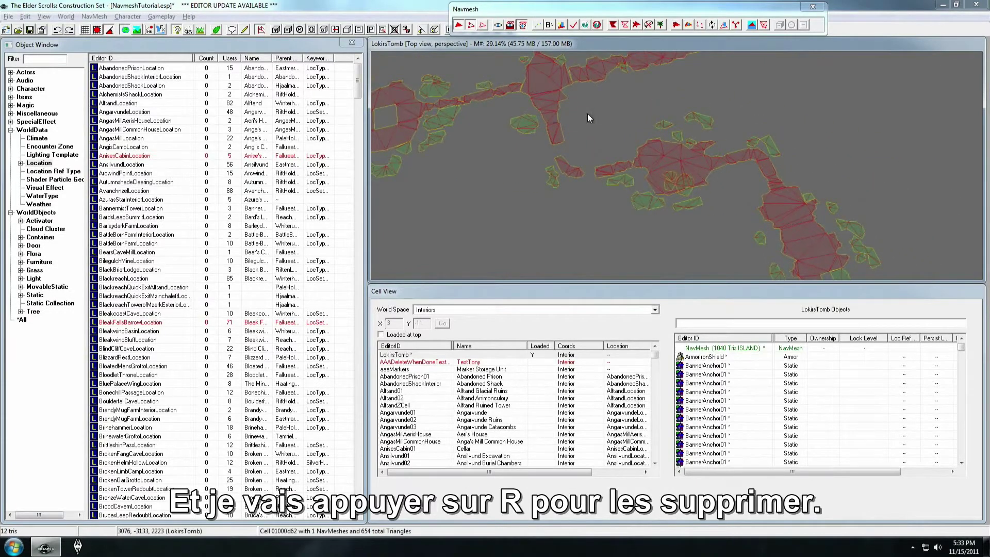
{"action": "key", "text": "r"}
{"action": "middle_click_drag", "start_coordinate": [589, 124], "coordinate": [627, 243]}
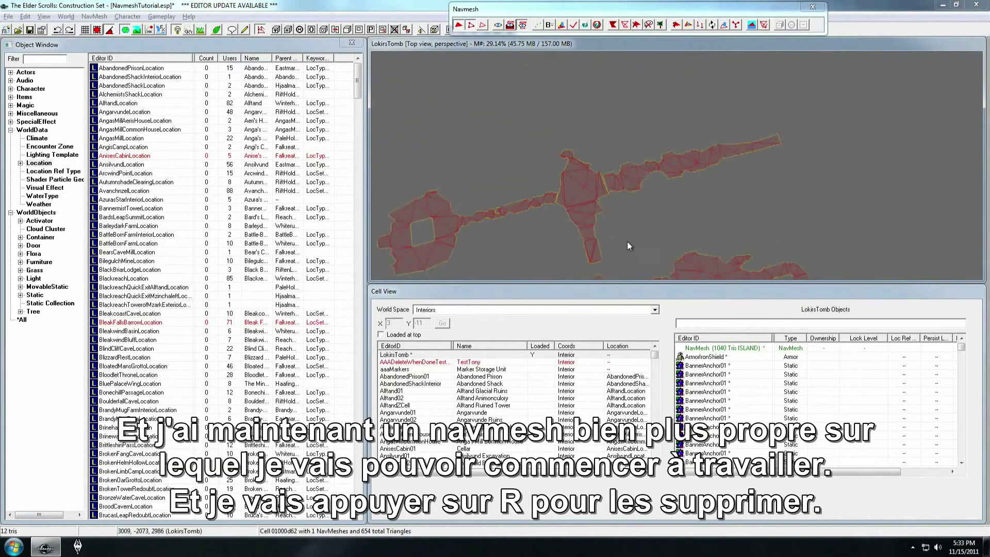
Select a navmesh triangle near the cave end of the passage and show the cell's objects around it.
{"action": "scroll", "coordinate": [627, 240], "scroll_direction": "up", "scroll_amount": 3}
{"action": "scroll", "coordinate": [627, 244], "scroll_direction": "up", "scroll_amount": 2}
{"action": "left_click", "coordinate": [640, 168]}
{"action": "middle_click_drag", "start_coordinate": [640, 169], "coordinate": [607, 174], "text": "shift"}
{"action": "key", "text": "w"}
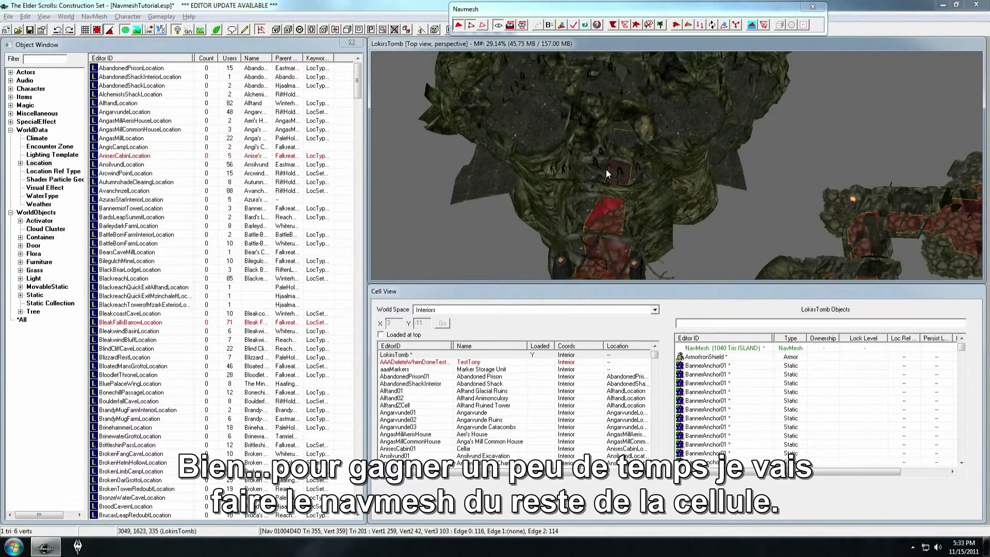
{"action": "middle_click_drag", "start_coordinate": [607, 173], "coordinate": [618, 152], "text": "shift"}
{"action": "key", "text": "t"}
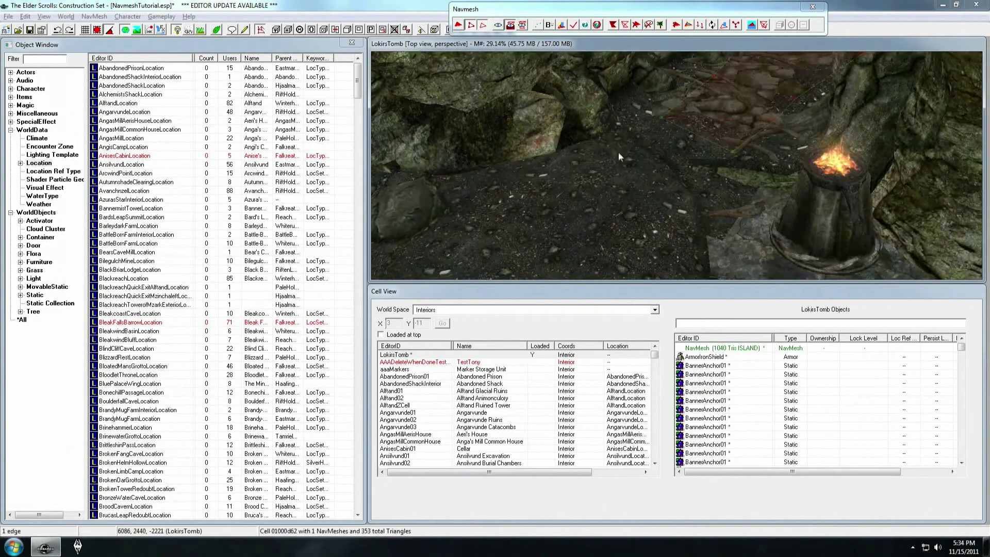
Extend the navmesh by hand across the uncovered rock floor near the standing brazier.
{"action": "middle_click_drag", "start_coordinate": [591, 247], "coordinate": [744, 214], "text": "shift"}
{"action": "middle_click_drag", "start_coordinate": [784, 174], "coordinate": [829, 229], "text": "shift"}
{"action": "middle_click_drag", "start_coordinate": [892, 210], "coordinate": [665, 169], "text": "shift"}
{"action": "middle_click_drag", "start_coordinate": [793, 193], "coordinate": [672, 152], "text": "shift"}
{"action": "middle_click_drag", "start_coordinate": [834, 156], "coordinate": [659, 131], "text": "shift"}
{"action": "middle_click_drag", "start_coordinate": [763, 98], "coordinate": [536, 232], "text": "shift"}
{"action": "left_click", "coordinate": [552, 192], "text": "ctrl"}
{"action": "middle_click_drag", "start_coordinate": [551, 192], "coordinate": [719, 185], "text": "shift"}
{"action": "middle_click_drag", "start_coordinate": [775, 155], "coordinate": [724, 150], "text": "shift"}
Fit the navmesh border to the walls of the room beside the arched wooden structure.
{"action": "middle_click_drag", "start_coordinate": [614, 205], "coordinate": [708, 229]}
{"action": "middle_click_drag", "start_coordinate": [450, 205], "coordinate": [802, 102]}
{"action": "scroll", "coordinate": [615, 177], "scroll_direction": "down", "scroll_amount": 4}
{"action": "scroll", "coordinate": [801, 102], "scroll_direction": "down", "scroll_amount": 3}
{"action": "scroll", "coordinate": [801, 102], "scroll_direction": "down", "scroll_amount": 5}
{"action": "middle_click_drag", "start_coordinate": [864, 228], "coordinate": [562, 144]}
{"action": "scroll", "coordinate": [561, 143], "scroll_direction": "up", "scroll_amount": 5}
{"action": "scroll", "coordinate": [669, 187], "scroll_direction": "down", "scroll_amount": 5}
{"action": "mouse_move", "coordinate": [669, 187]}
{"action": "middle_mouse_down"}
{"action": "mouse_move", "coordinate": [649, 158]}
{"action": "mouse_move", "coordinate": [650, 175]}
{"action": "mouse_move", "coordinate": [671, 172]}
{"action": "mouse_move", "coordinate": [550, 172]}
{"action": "mouse_move", "coordinate": [607, 186]}
{"action": "mouse_move", "coordinate": [656, 160]}
{"action": "mouse_move", "coordinate": [906, 150]}
{"action": "mouse_move", "coordinate": [676, 184]}
{"action": "middle_mouse_up"}
{"action": "scroll", "coordinate": [630, 183], "scroll_direction": "up", "scroll_amount": 5}
{"action": "scroll", "coordinate": [615, 183], "scroll_direction": "down", "scroll_amount": 3}
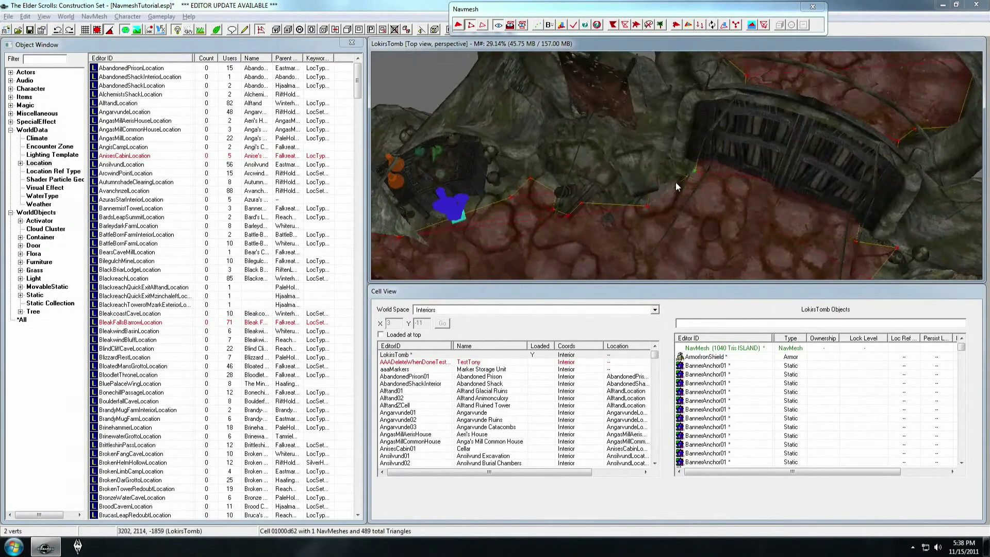
Merge surplus navmesh vertices on the stone floor between the large burial urns.
{"action": "scroll", "coordinate": [799, 143], "scroll_direction": "up", "scroll_amount": 4}
{"action": "mouse_move", "coordinate": [799, 144]}
{"action": "middle_mouse_down"}
{"action": "mouse_move", "coordinate": [830, 173]}
{"action": "mouse_move", "coordinate": [731, 172]}
{"action": "mouse_move", "coordinate": [692, 195]}
{"action": "mouse_move", "coordinate": [723, 114]}
{"action": "mouse_move", "coordinate": [750, 203]}
{"action": "mouse_move", "coordinate": [712, 178]}
{"action": "mouse_move", "coordinate": [815, 200]}
{"action": "mouse_move", "coordinate": [797, 251]}
{"action": "mouse_move", "coordinate": [773, 232]}
{"action": "mouse_move", "coordinate": [665, 196]}
{"action": "mouse_move", "coordinate": [767, 191]}
{"action": "mouse_move", "coordinate": [651, 148]}
{"action": "mouse_move", "coordinate": [649, 216]}
{"action": "middle_mouse_up"}
{"action": "scroll", "coordinate": [738, 179], "scroll_direction": "up", "scroll_amount": 4}
{"action": "scroll", "coordinate": [738, 180], "scroll_direction": "down", "scroll_amount": 4}
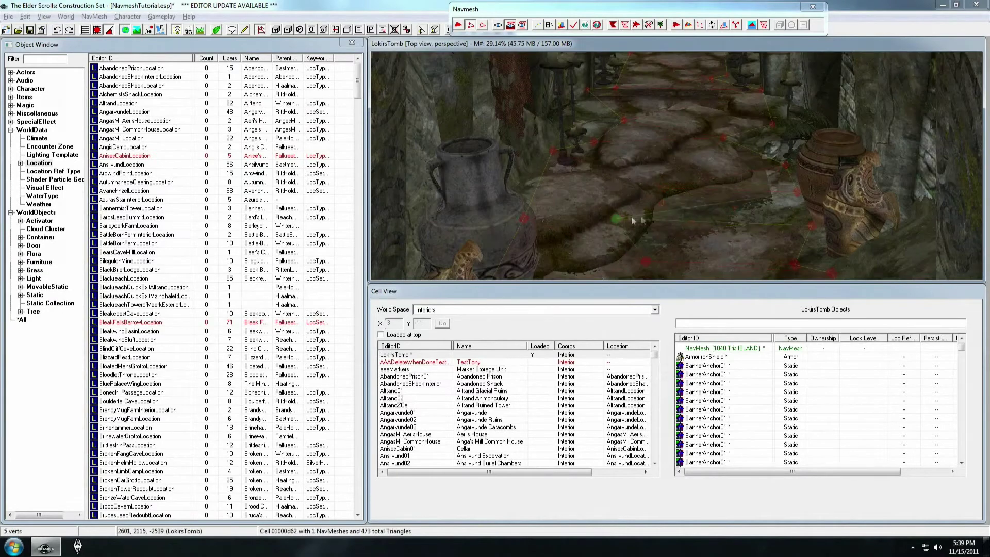
Tidy the navmesh border vertices along both walls of the narrow stone passage with the candle stands.
{"action": "middle_click_drag", "start_coordinate": [803, 225], "coordinate": [663, 134]}
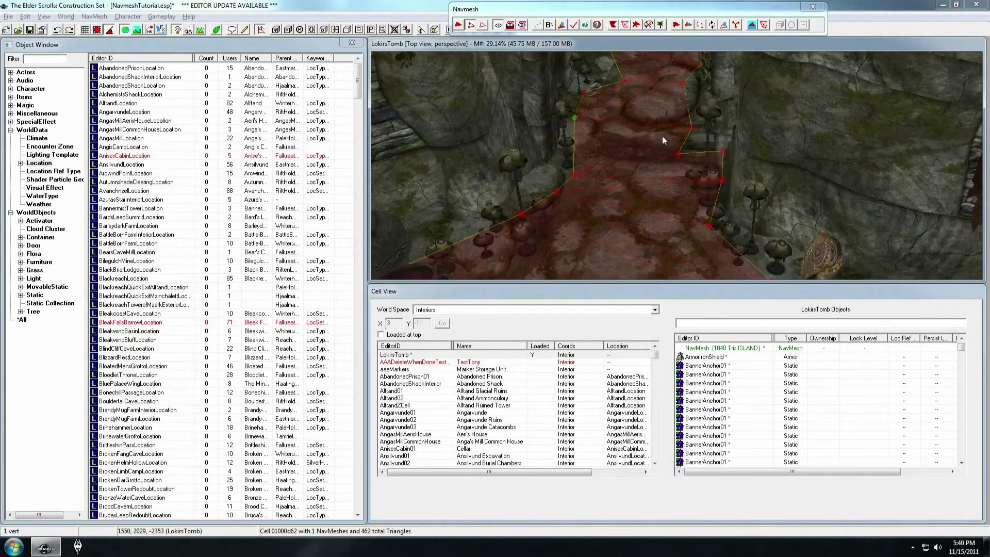
{"action": "mouse_move", "coordinate": [709, 225]}
{"action": "middle_mouse_down"}
{"action": "mouse_move", "coordinate": [500, 99]}
{"action": "mouse_move", "coordinate": [496, 128]}
{"action": "mouse_move", "coordinate": [513, 194]}
{"action": "mouse_move", "coordinate": [601, 144]}
{"action": "mouse_move", "coordinate": [490, 180]}
{"action": "mouse_move", "coordinate": [725, 189]}
{"action": "mouse_move", "coordinate": [699, 113]}
{"action": "middle_mouse_up"}
{"action": "mouse_move", "coordinate": [763, 156]}
{"action": "middle_mouse_down"}
{"action": "mouse_move", "coordinate": [554, 81]}
{"action": "mouse_move", "coordinate": [620, 158]}
{"action": "middle_mouse_up"}
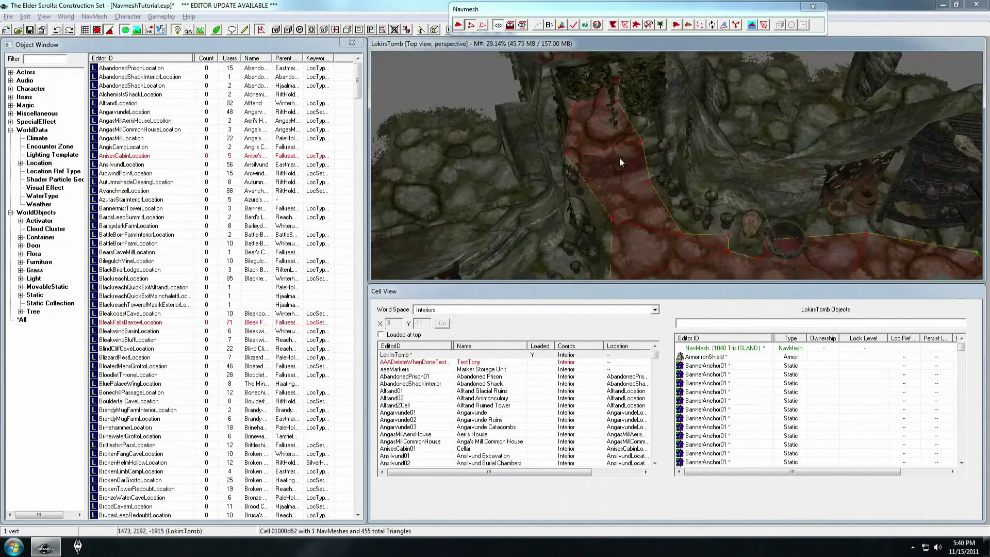
Box-select surplus navmesh vertices in the stone passage and delete them.
{"action": "scroll", "coordinate": [620, 158], "scroll_direction": "up", "scroll_amount": 3}
{"action": "left_click_drag", "start_coordinate": [661, 196], "coordinate": [704, 221]}
{"action": "key", "text": "w"}
{"action": "mouse_move", "coordinate": [731, 253]}
{"action": "middle_mouse_down"}
{"action": "mouse_move", "coordinate": [602, 162]}
{"action": "mouse_move", "coordinate": [620, 227]}
{"action": "mouse_move", "coordinate": [704, 168]}
{"action": "mouse_move", "coordinate": [559, 119]}
{"action": "mouse_move", "coordinate": [723, 219]}
{"action": "mouse_move", "coordinate": [638, 123]}
{"action": "mouse_move", "coordinate": [563, 104]}
{"action": "mouse_move", "coordinate": [524, 157]}
{"action": "middle_mouse_up"}
{"action": "key", "text": "w"}
{"action": "key", "text": "Delete"}
{"action": "left_click_drag", "start_coordinate": [525, 157], "coordinate": [589, 209]}
{"action": "key", "text": "Delete"}
{"action": "middle_click_drag", "start_coordinate": [600, 185], "coordinate": [571, 132]}
{"action": "middle_click_drag", "start_coordinate": [692, 159], "coordinate": [659, 161]}
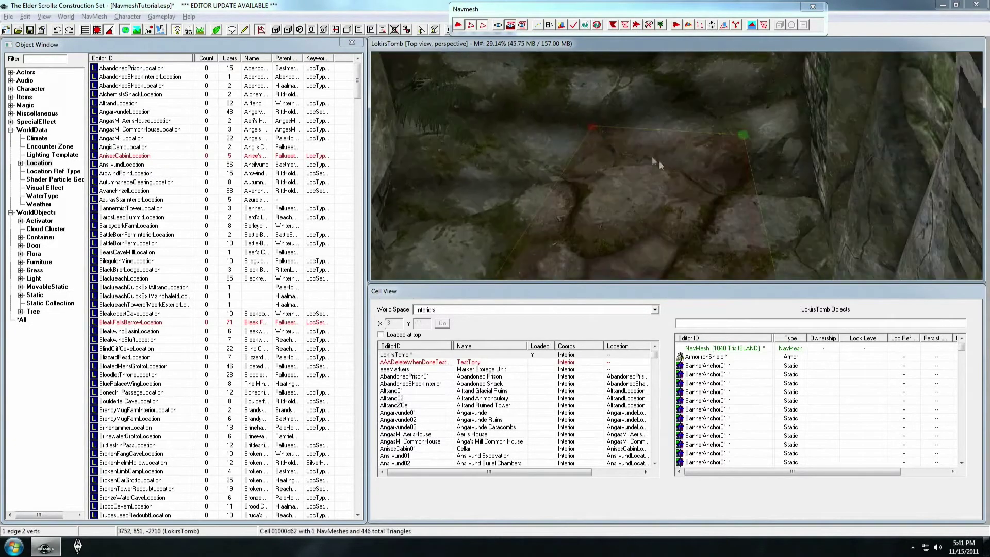
Adjust the navmesh along the vine-covered passage and box-select the jagged border vertices beside its wall.
{"action": "scroll", "coordinate": [621, 150], "scroll_direction": "up", "scroll_amount": 5}
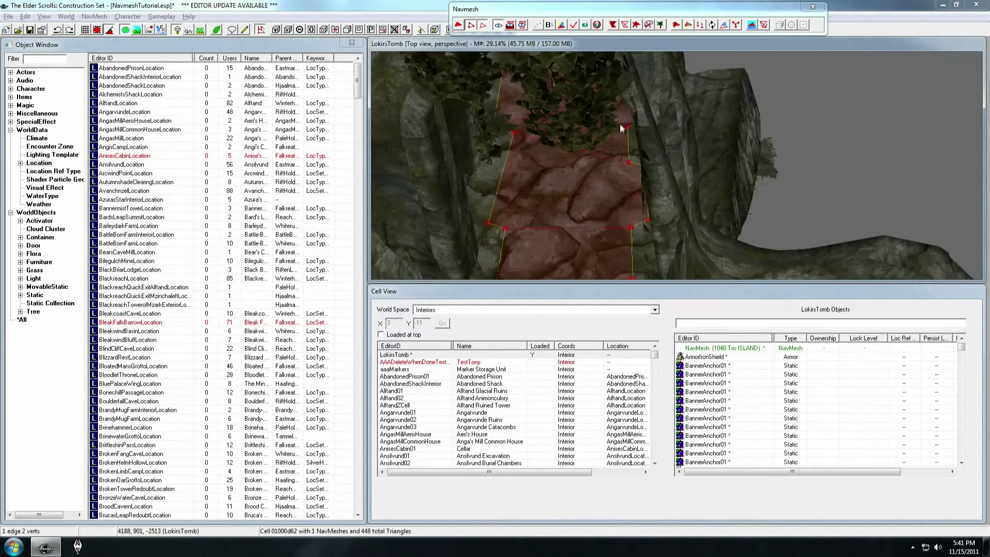
{"action": "middle_click_drag", "start_coordinate": [621, 150], "coordinate": [826, 206]}
{"action": "left_click", "coordinate": [845, 146]}
{"action": "middle_click_drag", "start_coordinate": [846, 149], "coordinate": [656, 235]}
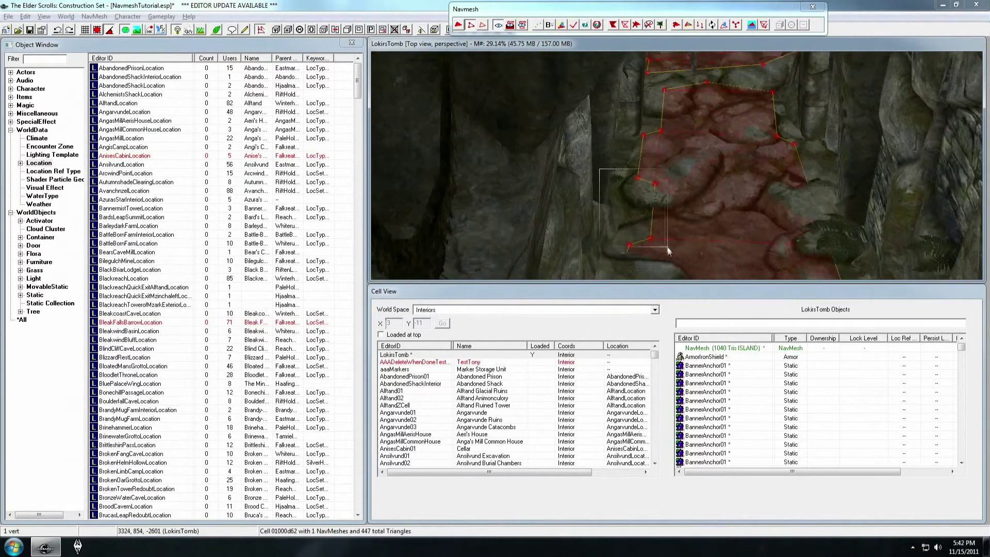
Simplify the navmesh border along the brazier-lit stone corridor, comparing it with the cell's objects.
{"action": "scroll", "coordinate": [690, 77], "scroll_direction": "up", "scroll_amount": 2}
{"action": "middle_click_drag", "start_coordinate": [689, 77], "coordinate": [699, 104]}
{"action": "scroll", "coordinate": [755, 201], "scroll_direction": "down", "scroll_amount": 5}
{"action": "scroll", "coordinate": [677, 138], "scroll_direction": "down", "scroll_amount": 4}
{"action": "scroll", "coordinate": [699, 106], "scroll_direction": "up", "scroll_amount": 2}
{"action": "key", "text": "w"}
{"action": "key", "text": "w"}
{"action": "middle_click_drag", "start_coordinate": [695, 141], "coordinate": [760, 144]}
{"action": "key", "text": "w"}
{"action": "key", "text": "w"}
{"action": "scroll", "coordinate": [745, 152], "scroll_direction": "down", "scroll_amount": 2}
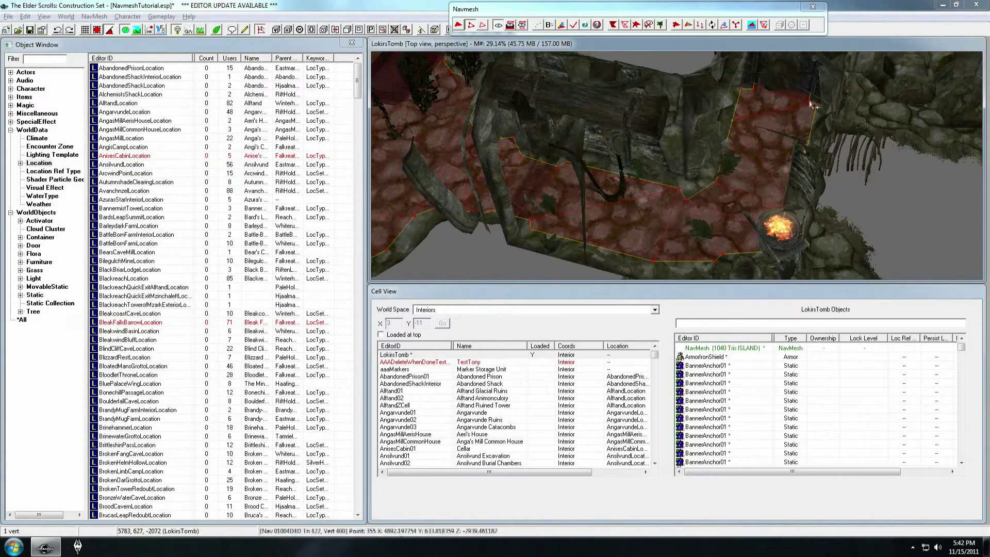
Reduce the navmesh border vertices along the burial room wall beside the brazier.
{"action": "middle_click_drag", "start_coordinate": [799, 118], "coordinate": [694, 178]}
{"action": "key", "text": "w"}
{"action": "key", "text": "w"}
{"action": "middle_click_drag", "start_coordinate": [785, 166], "coordinate": [834, 181]}
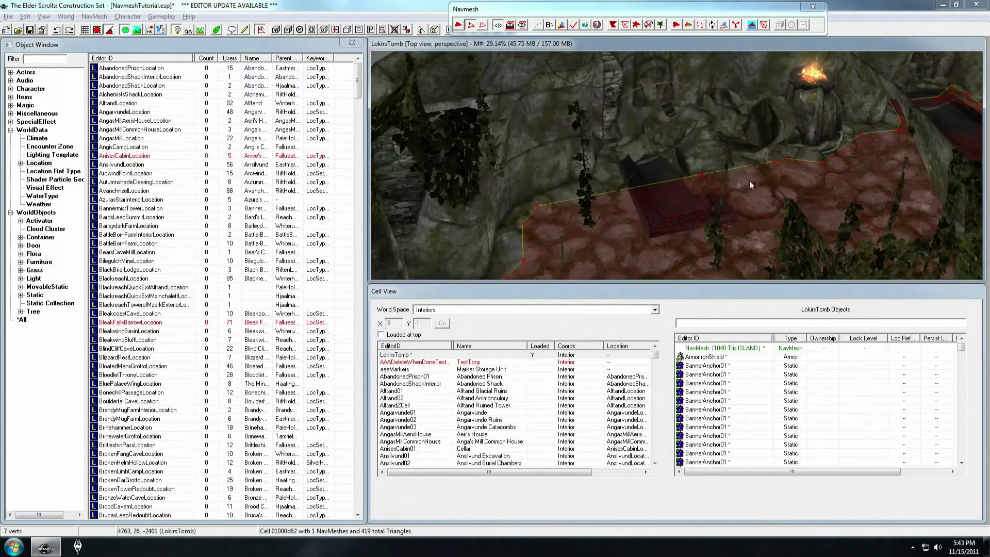
{"action": "left_click", "coordinate": [617, 191]}
{"action": "middle_click_drag", "start_coordinate": [617, 191], "coordinate": [753, 225]}
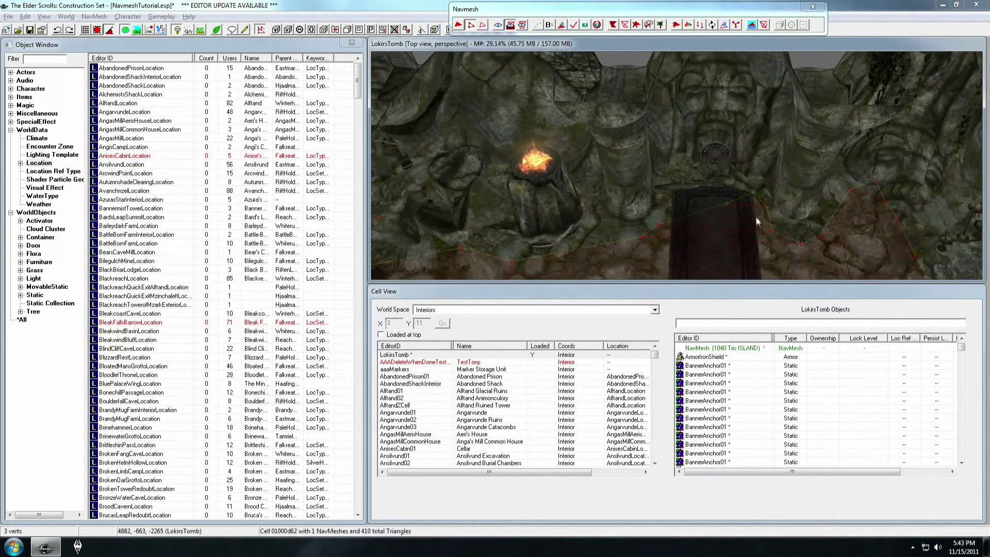
Cut the navmesh away from the ledge in front of the upright sarcophagus, keeping the steps beside it connected.
{"action": "middle_click_drag", "start_coordinate": [658, 225], "coordinate": [686, 163]}
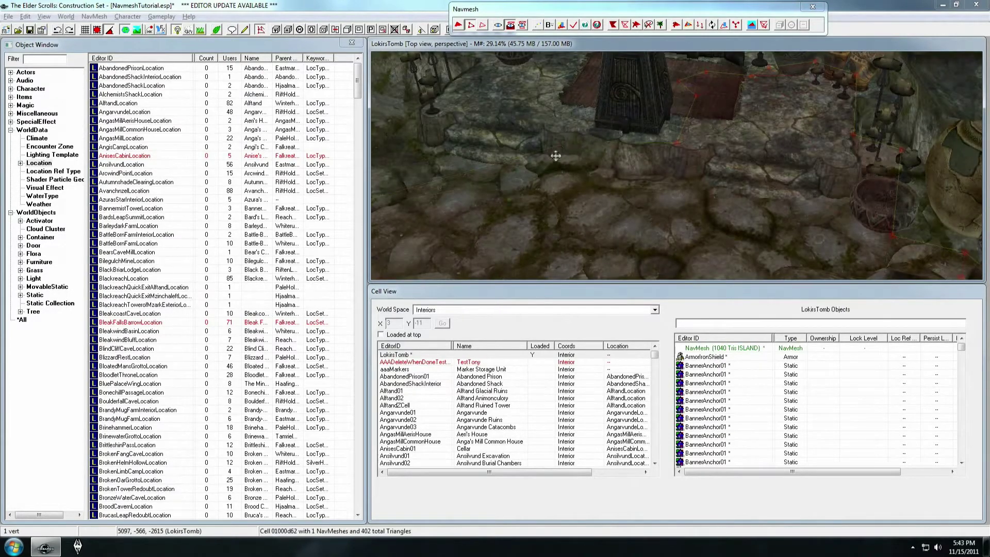
{"action": "middle_click_drag", "start_coordinate": [738, 142], "coordinate": [493, 230]}
{"action": "middle_click_drag", "start_coordinate": [640, 118], "coordinate": [668, 125]}
{"action": "middle_click_drag", "start_coordinate": [662, 176], "coordinate": [815, 93]}
{"action": "scroll", "coordinate": [694, 163], "scroll_direction": "down", "scroll_amount": 8}
{"action": "middle_click_drag", "start_coordinate": [695, 164], "coordinate": [713, 166]}
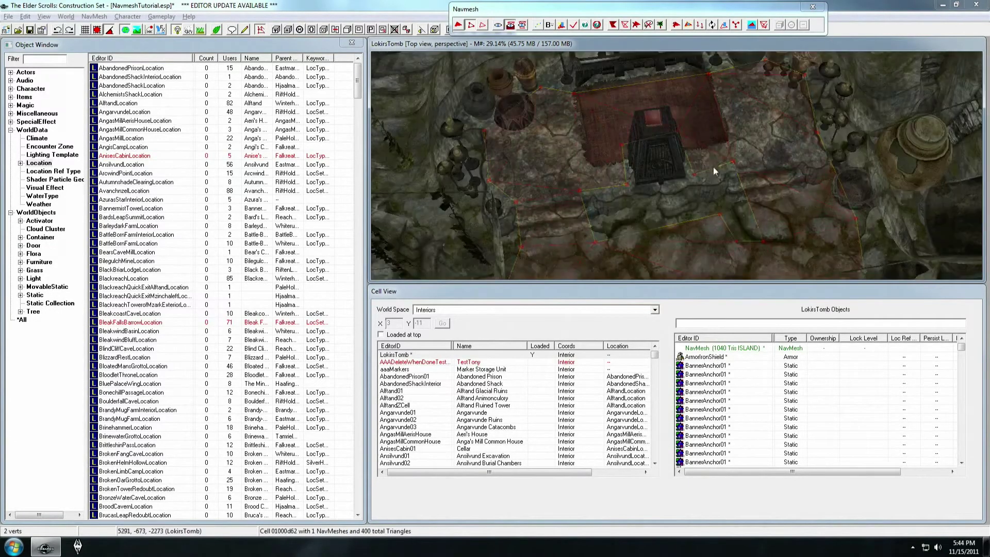
Adjust the navmesh vertices around the four-sided hole in the large room.
{"action": "scroll", "coordinate": [712, 147], "scroll_direction": "down", "scroll_amount": 8}
{"action": "scroll", "coordinate": [706, 172], "scroll_direction": "up", "scroll_amount": 6}
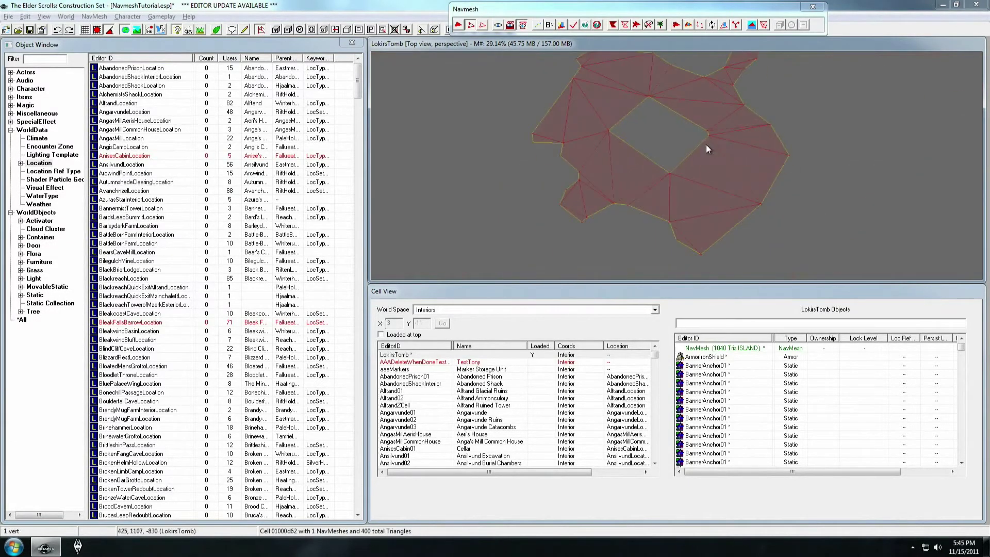
{"action": "scroll", "coordinate": [670, 168], "scroll_direction": "up", "scroll_amount": 4}
{"action": "middle_click_drag", "start_coordinate": [651, 174], "coordinate": [704, 158]}
{"action": "left_click_drag", "start_coordinate": [704, 158], "coordinate": [776, 206]}
{"action": "scroll", "coordinate": [722, 206], "scroll_direction": "up", "scroll_amount": 4}
{"action": "middle_click_drag", "start_coordinate": [710, 205], "coordinate": [672, 224]}
Examine the cleaned navmesh across the rooms and corridors, comparing it with the cell's objects shown and hidden.
{"action": "key", "text": "w"}
{"action": "scroll", "coordinate": [680, 165], "scroll_direction": "down", "scroll_amount": 3}
{"action": "scroll", "coordinate": [696, 163], "scroll_direction": "down", "scroll_amount": 5}
{"action": "key", "text": "w"}
{"action": "key", "text": "w"}
{"action": "scroll", "coordinate": [681, 232], "scroll_direction": "down", "scroll_amount": 5}
{"action": "scroll", "coordinate": [632, 123], "scroll_direction": "up", "scroll_amount": 4}
{"action": "key", "text": "w"}
{"action": "scroll", "coordinate": [702, 138], "scroll_direction": "up", "scroll_amount": 3}
{"action": "key", "text": "w"}
{"action": "key", "text": "w"}
{"action": "middle_click_drag", "start_coordinate": [588, 142], "coordinate": [668, 168]}
{"action": "scroll", "coordinate": [583, 197], "scroll_direction": "up", "scroll_amount": 4}
{"action": "key", "text": "w"}
{"action": "key", "text": "w"}
{"action": "key", "text": "w"}
Clean up remaining surplus navmesh vertices between the brazier-lit corridor and the sarcophagus platform.
{"action": "middle_click_drag", "start_coordinate": [560, 142], "coordinate": [737, 159], "text": "shift"}
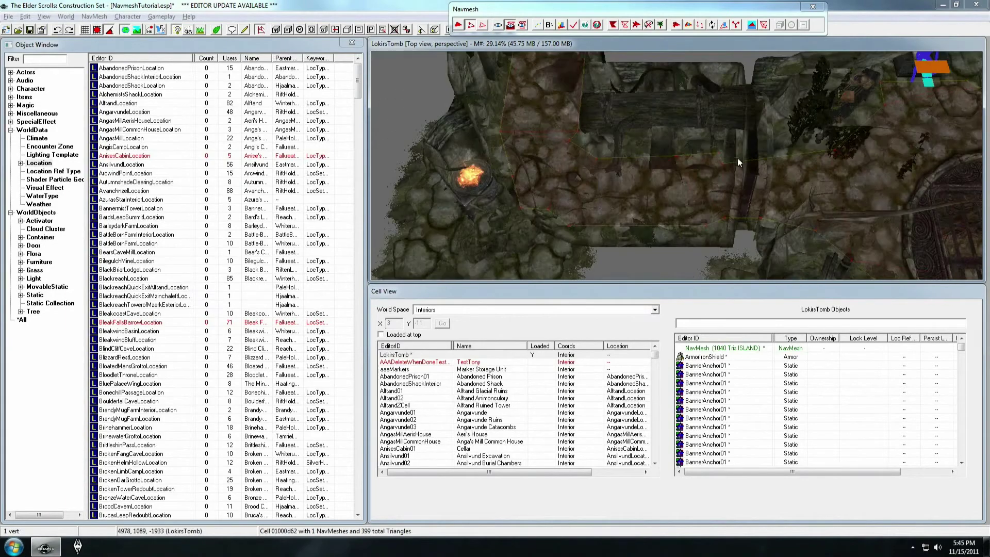
{"action": "key", "text": "w"}
{"action": "middle_click_drag", "start_coordinate": [627, 184], "coordinate": [722, 172], "text": "shift"}
{"action": "key", "text": "w"}
{"action": "middle_click_drag", "start_coordinate": [796, 172], "coordinate": [694, 192], "text": "shift"}
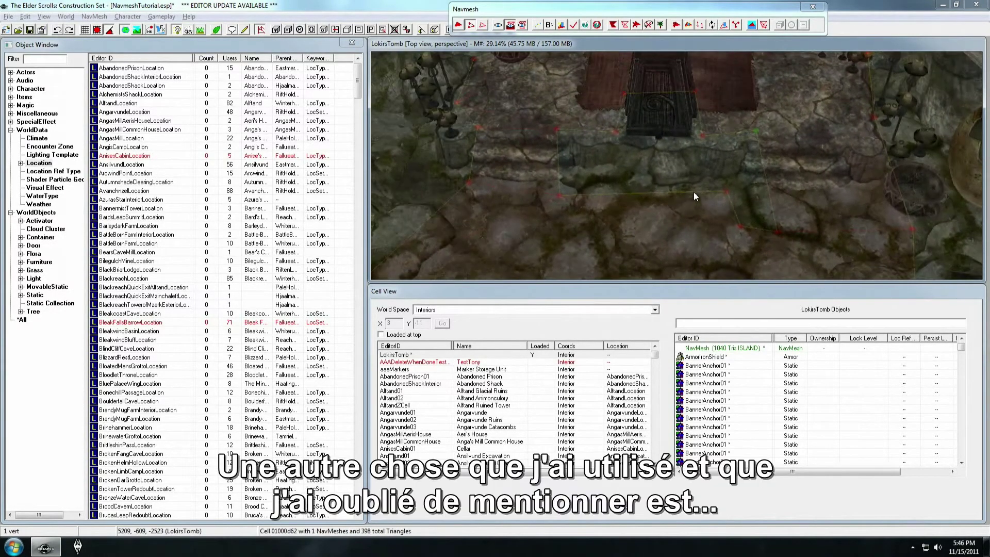
Merge the surplus border vertices in front of the sarcophagus platform into the corner vertex by the steps.
{"action": "left_click_drag", "start_coordinate": [728, 190], "coordinate": [778, 233]}
{"action": "left_click", "coordinate": [741, 226], "text": "ctrl"}
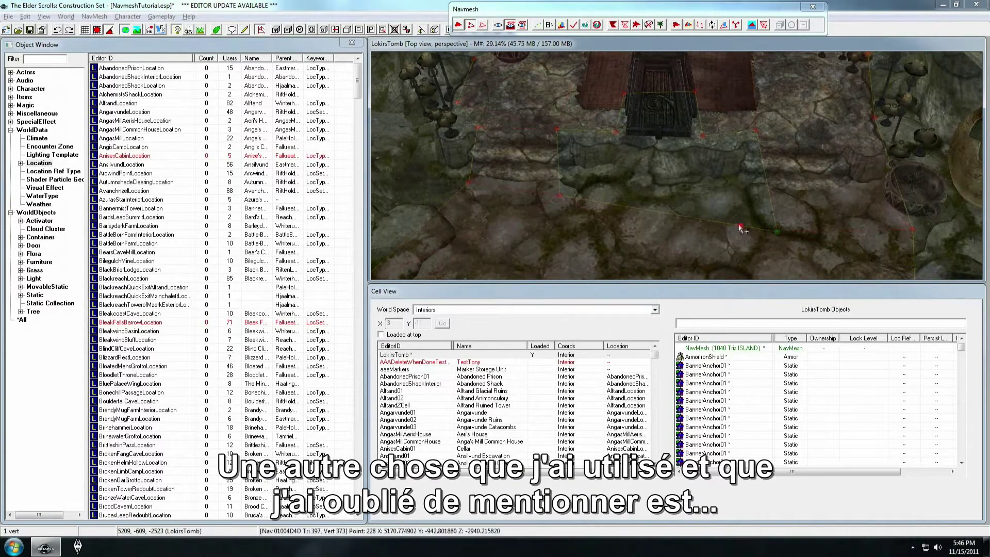
{"action": "middle_click_drag", "start_coordinate": [739, 228], "coordinate": [740, 216], "text": "shift"}
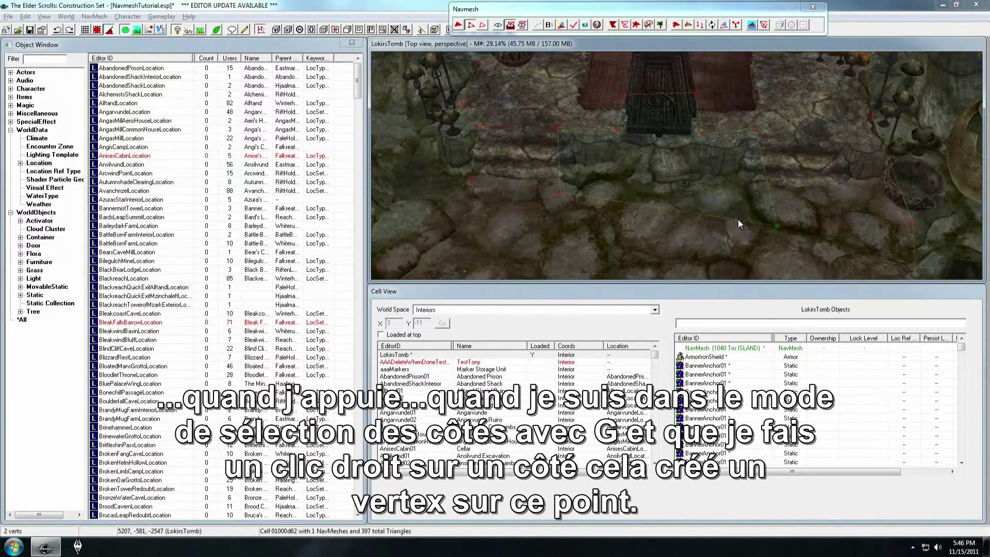
{"action": "middle_click_drag", "start_coordinate": [725, 207], "coordinate": [723, 208]}
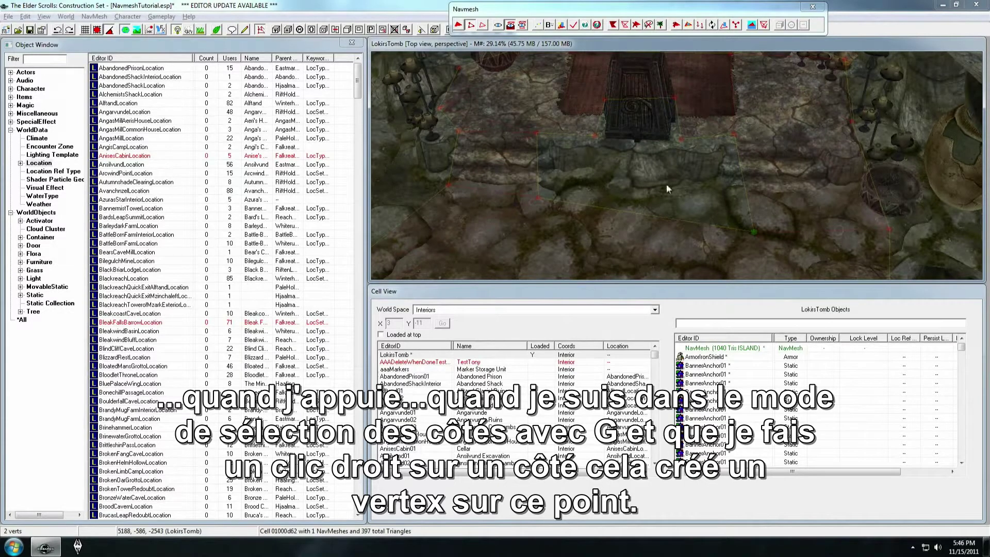
Switch to edge selection and insert a vertex on the navmesh border edge in front of the sarcophagus platform.
{"action": "left_click", "coordinate": [483, 26]}
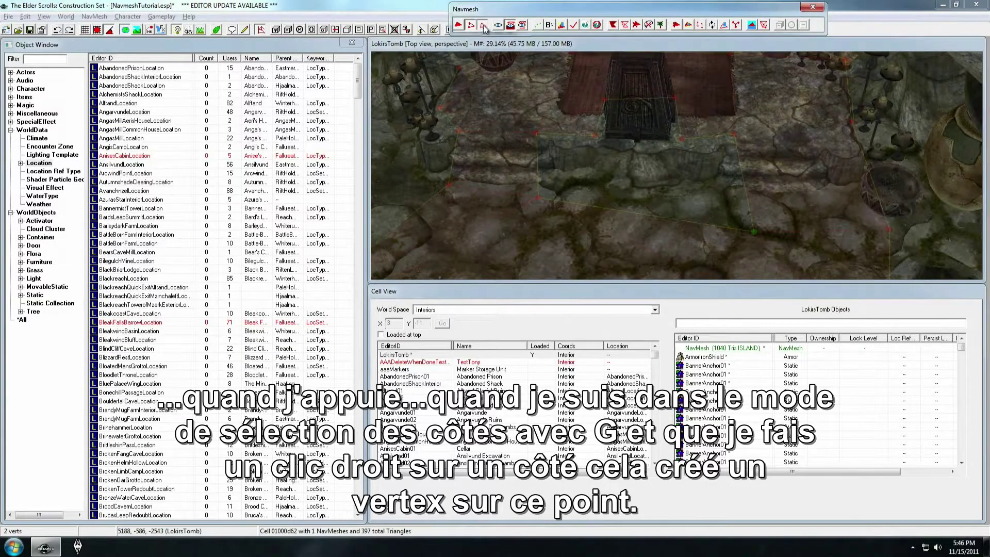
{"action": "left_click", "coordinate": [690, 213]}
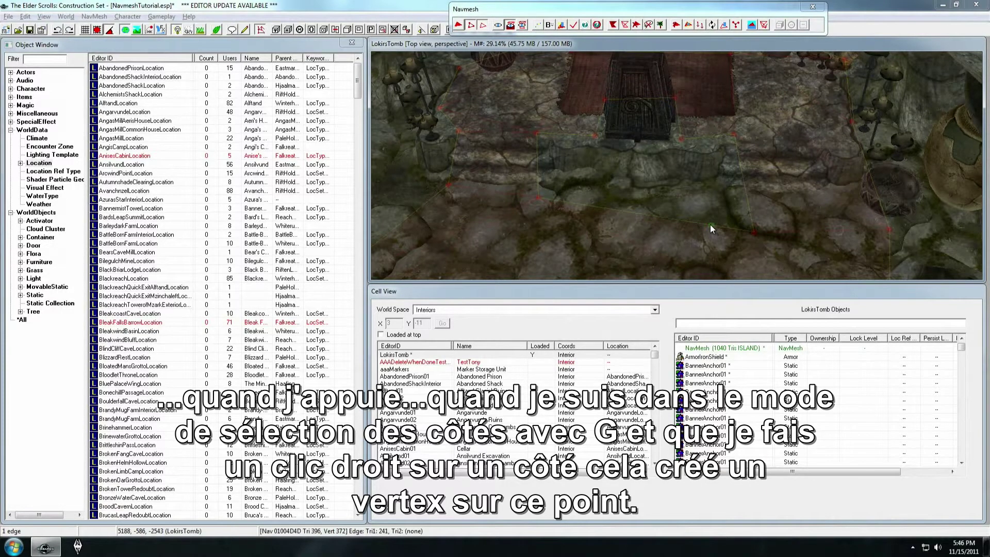
{"action": "right_click", "coordinate": [710, 225]}
{"action": "scroll", "coordinate": [706, 231], "scroll_direction": "up", "scroll_amount": 5}
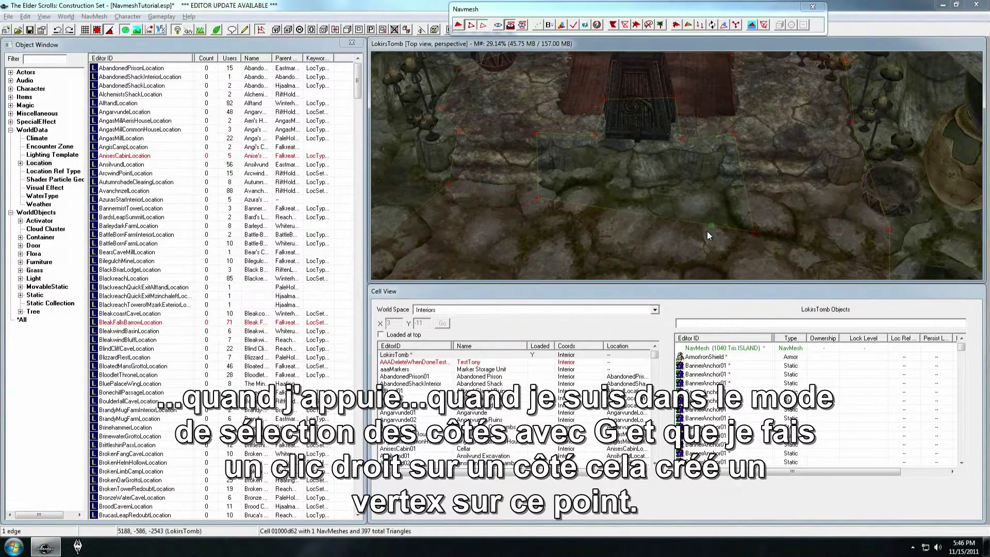
{"action": "scroll", "coordinate": [711, 208], "scroll_direction": "down", "scroll_amount": 1}
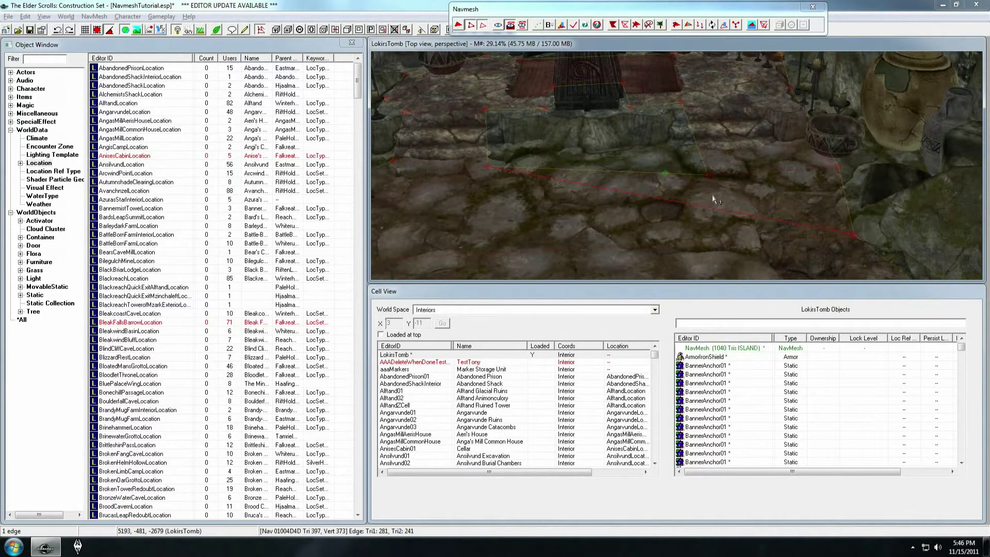
Merge the inserted vertex with the neighbouring corner vertex in front of the sarcophagus platform.
{"action": "left_click", "coordinate": [671, 177]}
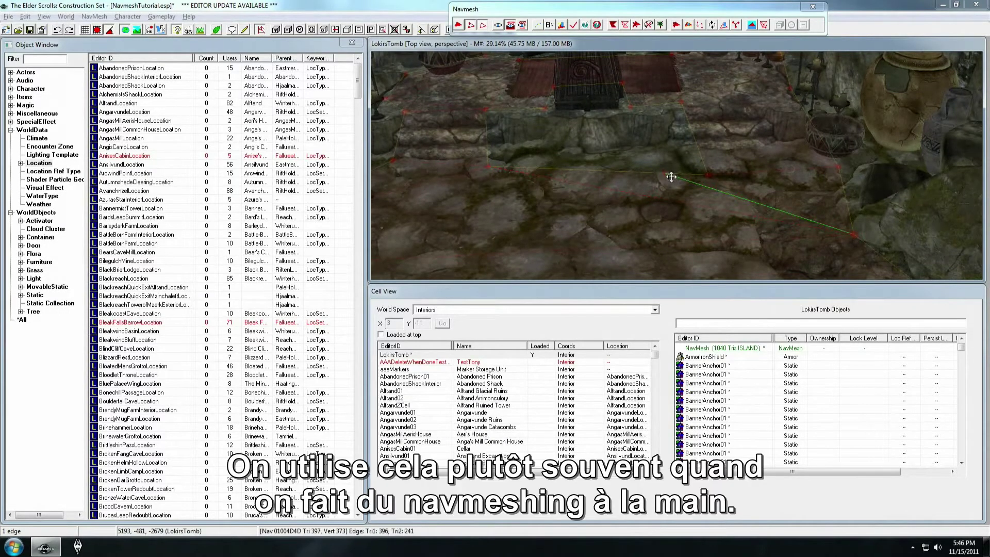
{"action": "left_click", "coordinate": [709, 175]}
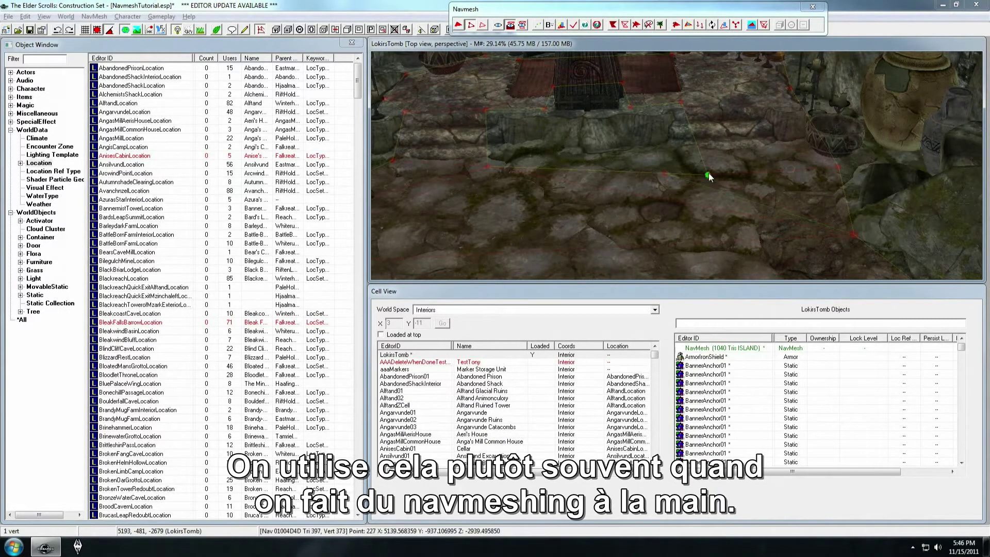
{"action": "left_click", "coordinate": [666, 174], "text": "ctrl"}
{"action": "scroll", "coordinate": [669, 180], "scroll_direction": "up", "scroll_amount": 3}
{"action": "middle_click_drag", "start_coordinate": [691, 185], "coordinate": [730, 170], "text": "shift"}
{"action": "left_click", "coordinate": [712, 180]}
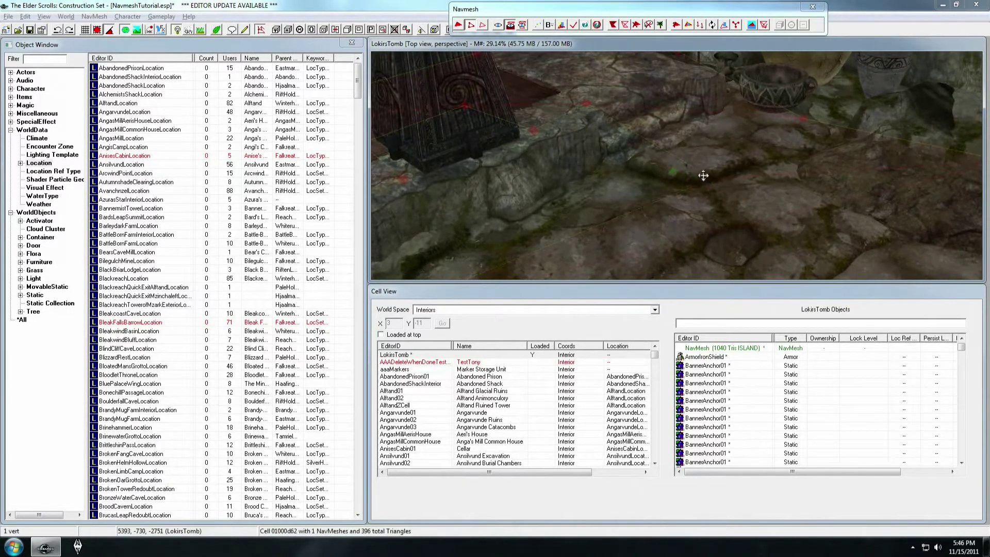
{"action": "mouse_move", "coordinate": [695, 173]}
{"action": "middle_mouse_down", "text": "shift"}
{"action": "mouse_move", "coordinate": [642, 195]}
{"action": "mouse_move", "coordinate": [691, 181]}
{"action": "mouse_move", "coordinate": [682, 187]}
{"action": "mouse_move", "coordinate": [676, 173]}
{"action": "mouse_move", "coordinate": [696, 191]}
{"action": "middle_mouse_up", "text": "shift"}
{"action": "key", "text": "q"}
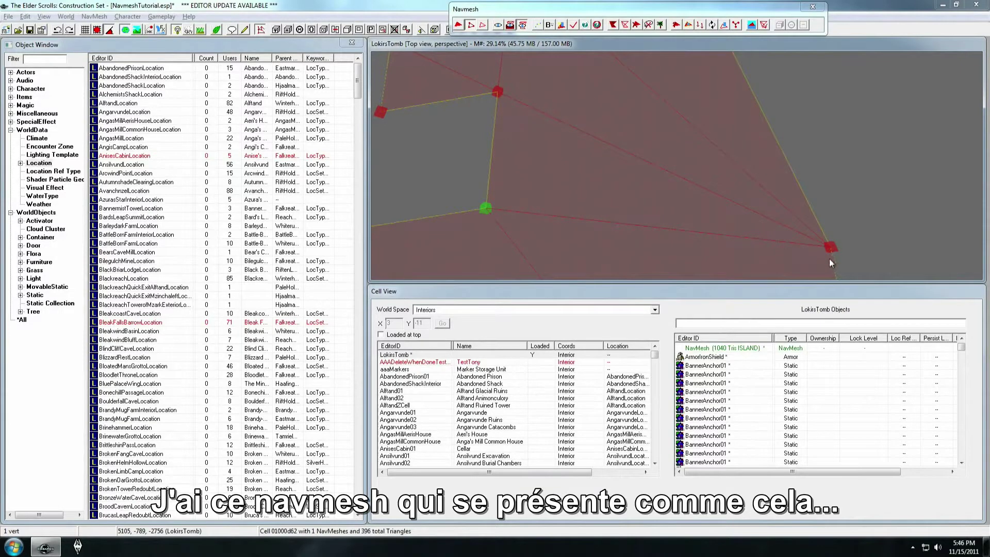
Select the navmesh border vertex beside the woven basket and show the objects around it.
{"action": "left_click", "coordinate": [830, 250]}
{"action": "middle_click_drag", "start_coordinate": [831, 252], "coordinate": [747, 238], "text": "shift"}
{"action": "key", "text": "w"}
{"action": "key", "text": "q"}
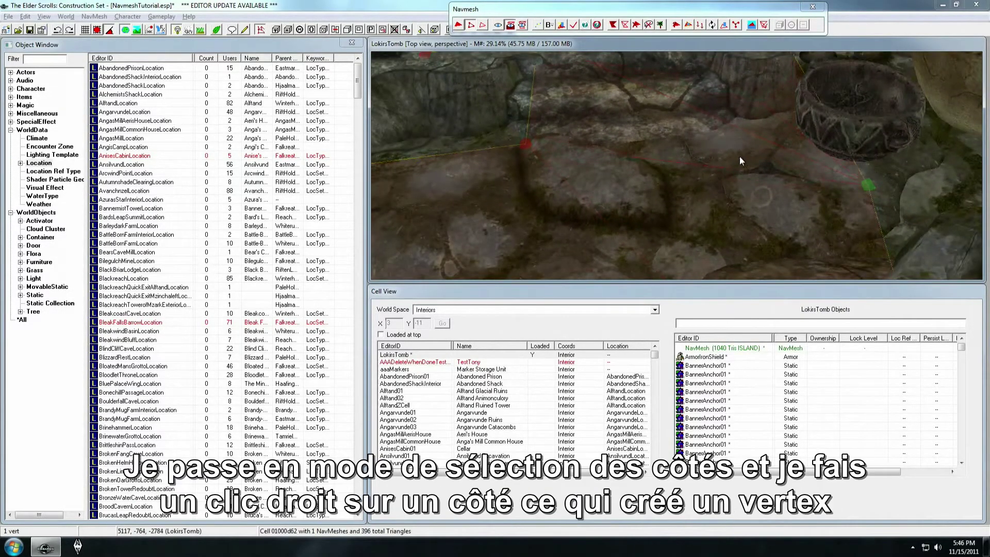
Insert vertices on the navmesh edges across the top and foot of the steps, fitting them to the stone.
{"action": "middle_click_drag", "start_coordinate": [739, 156], "coordinate": [729, 170]}
{"action": "key", "text": "q"}
{"action": "key", "text": "2"}
{"action": "right_click", "coordinate": [731, 160]}
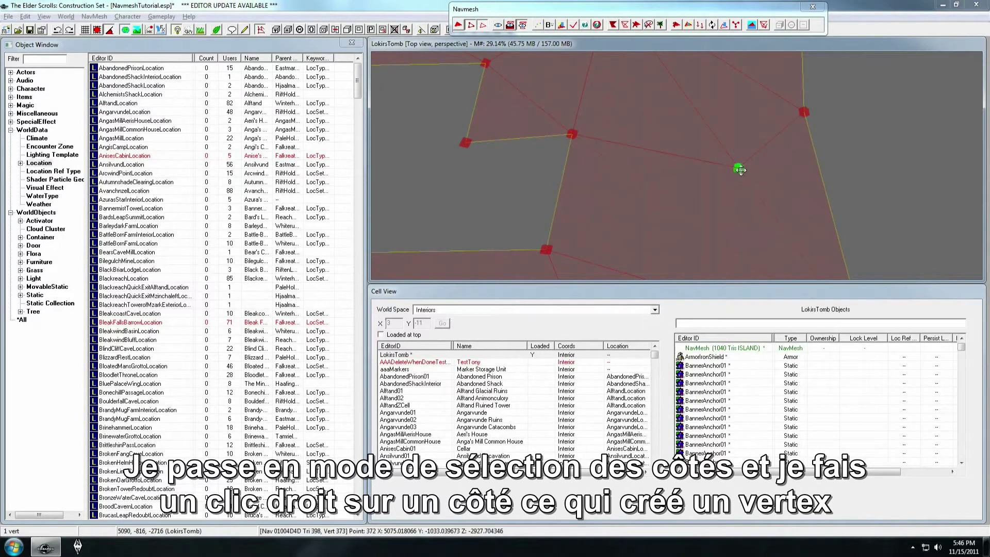
{"action": "key", "text": "q"}
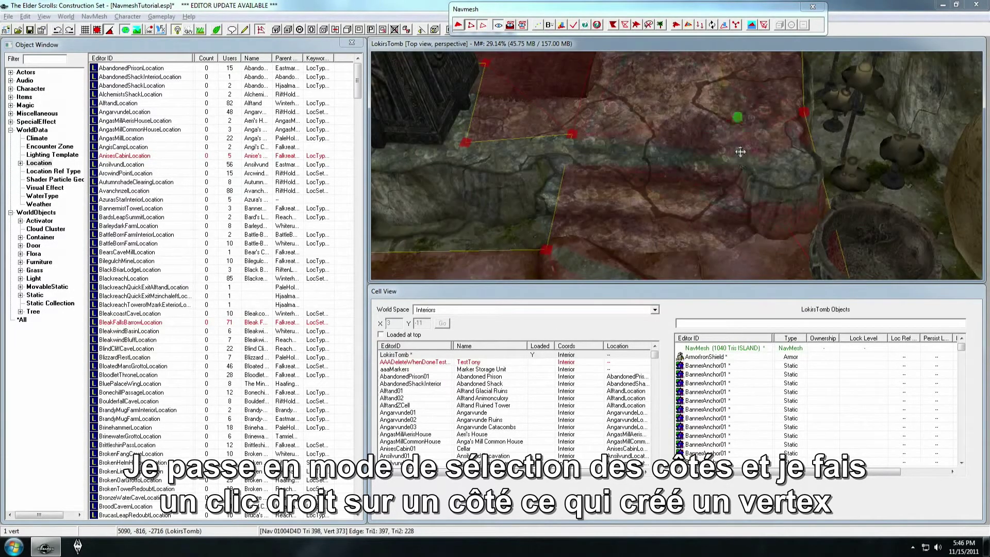
{"action": "middle_click_drag", "start_coordinate": [740, 159], "coordinate": [739, 155]}
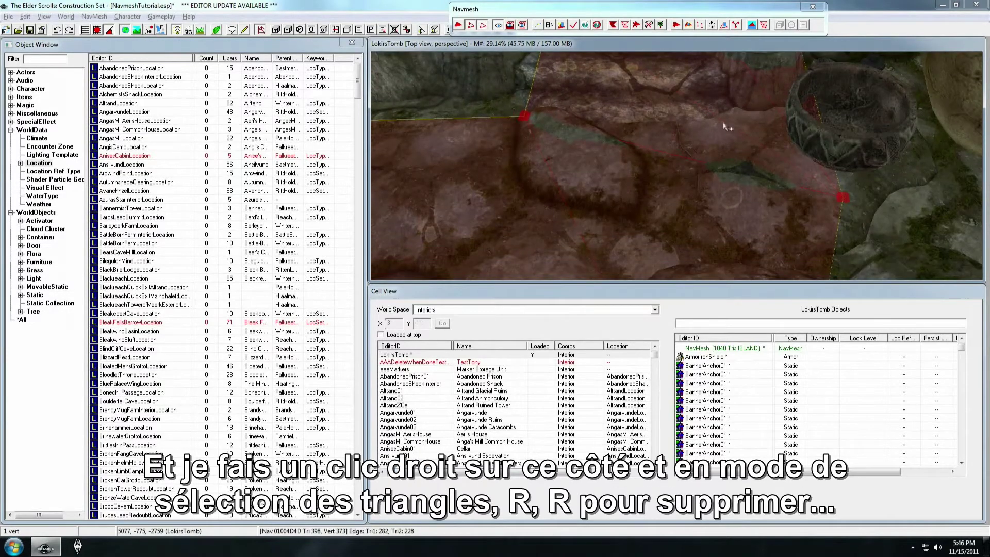
{"action": "left_click_drag", "start_coordinate": [727, 122], "coordinate": [726, 133]}
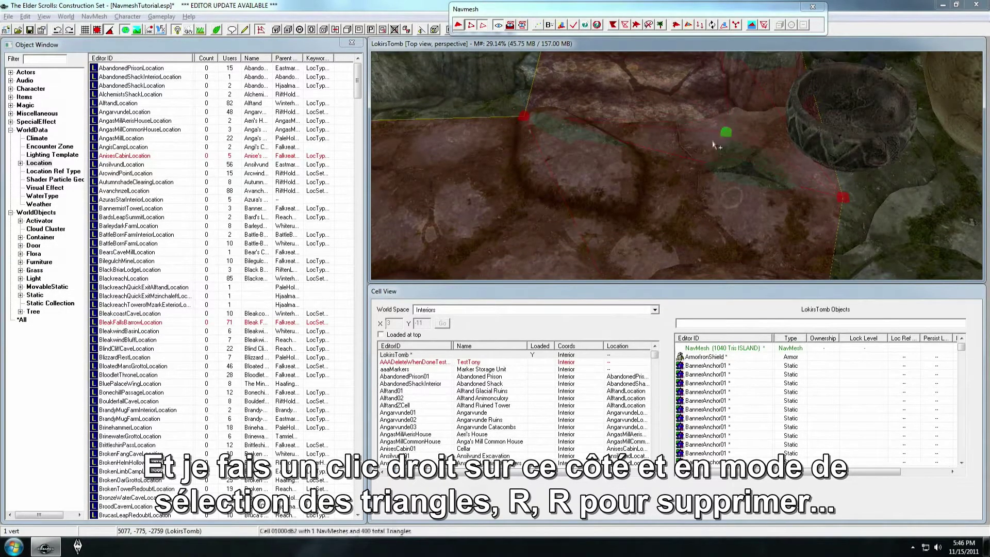
Switch to triangle selection and delete the two surplus navmesh triangles covering the wall beside the steps, next to the woven basket.
{"action": "middle_click_drag", "start_coordinate": [704, 161], "coordinate": [724, 188], "text": "shift"}
{"action": "key", "text": "t"}
{"action": "left_click", "coordinate": [728, 167]}
{"action": "key", "text": "Delete"}
{"action": "left_click", "coordinate": [746, 105]}
{"action": "key", "text": "Delete"}
{"action": "right_click", "coordinate": [804, 215]}
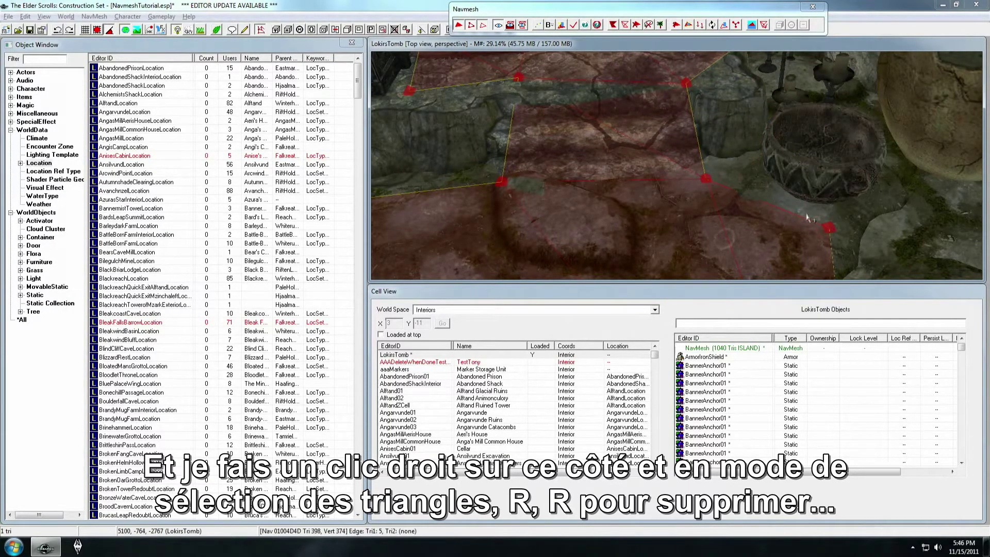
Move the navmesh border vertex beside the woven basket so the mesh extends under the basket.
{"action": "middle_click_drag", "start_coordinate": [828, 228], "coordinate": [796, 221], "text": "shift"}
{"action": "left_click", "coordinate": [674, 226]}
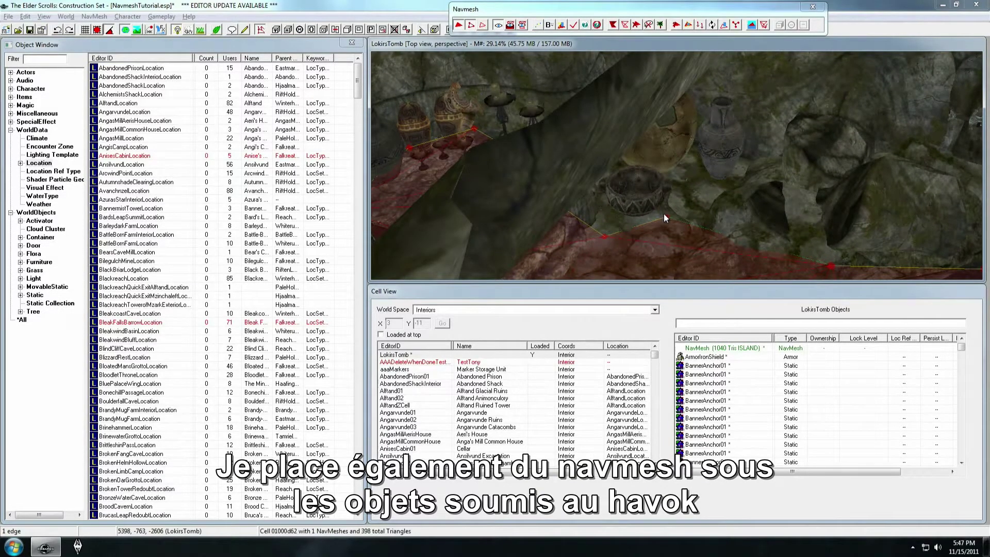
{"action": "left_click", "coordinate": [664, 214]}
{"action": "left_click_drag", "start_coordinate": [662, 214], "coordinate": [654, 207]}
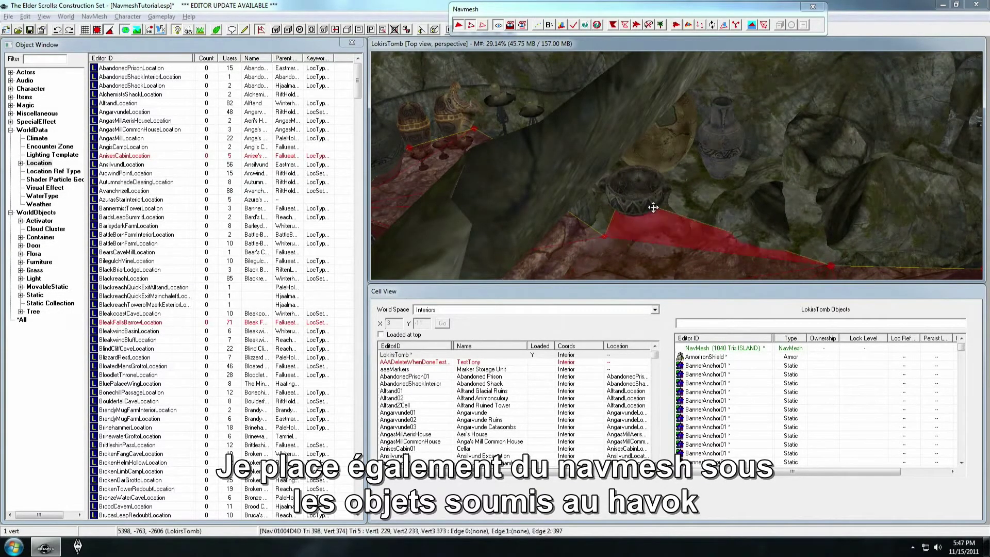
Examine the navmesh under the wooden cart and around the barrels, selecting the triangle beneath the cart and the border vertex behind it.
{"action": "scroll", "coordinate": [644, 204], "scroll_direction": "down", "scroll_amount": 5}
{"action": "middle_click_drag", "start_coordinate": [627, 196], "coordinate": [600, 193], "text": "shift"}
{"action": "scroll", "coordinate": [617, 184], "scroll_direction": "up", "scroll_amount": 4}
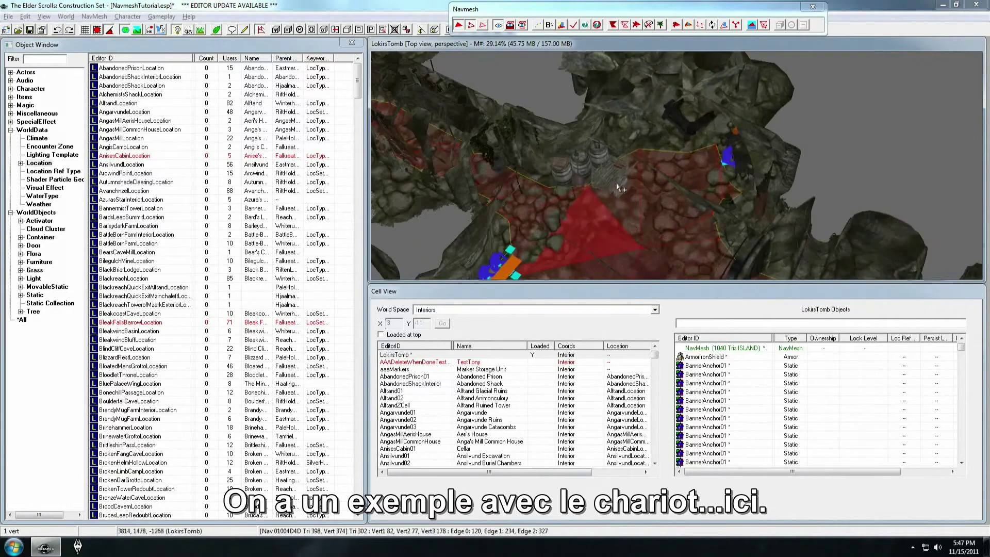
{"action": "scroll", "coordinate": [617, 182], "scroll_direction": "up", "scroll_amount": 4}
{"action": "middle_click_drag", "start_coordinate": [621, 174], "coordinate": [793, 136]}
{"action": "scroll", "coordinate": [626, 161], "scroll_direction": "up", "scroll_amount": 3}
{"action": "left_click", "coordinate": [651, 194]}
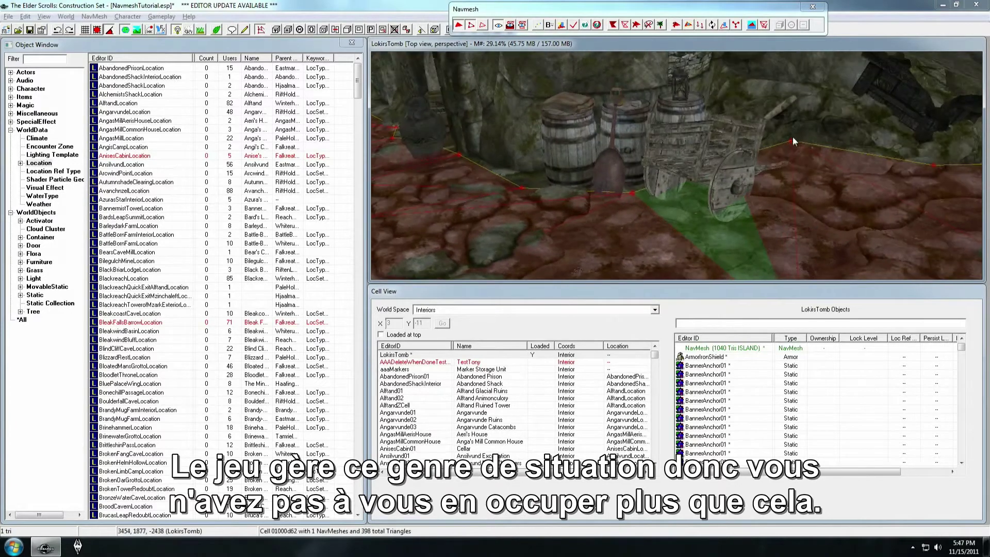
{"action": "left_click_drag", "start_coordinate": [790, 143], "coordinate": [779, 153]}
{"action": "middle_click_drag", "start_coordinate": [775, 153], "coordinate": [653, 197]}
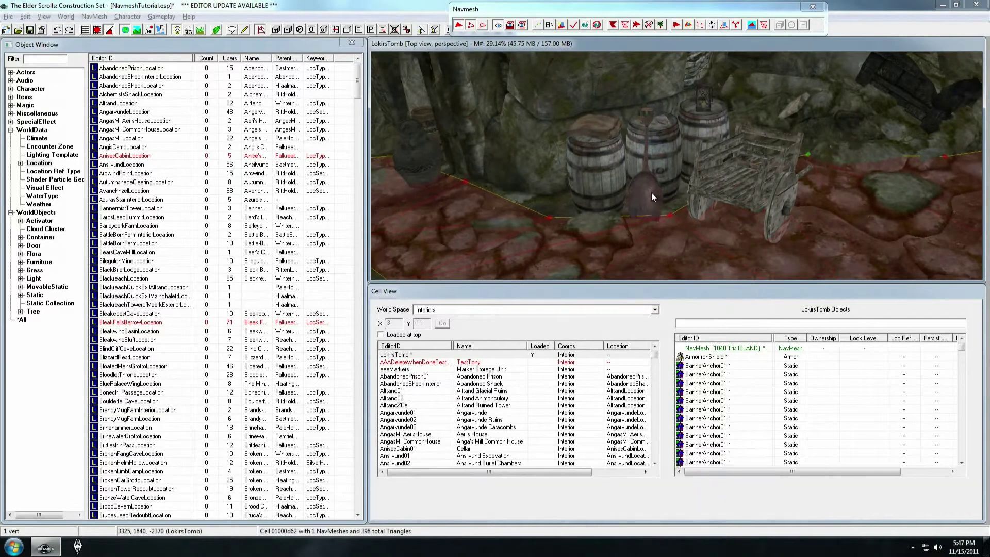
{"action": "middle_click_drag", "start_coordinate": [561, 202], "coordinate": [521, 167]}
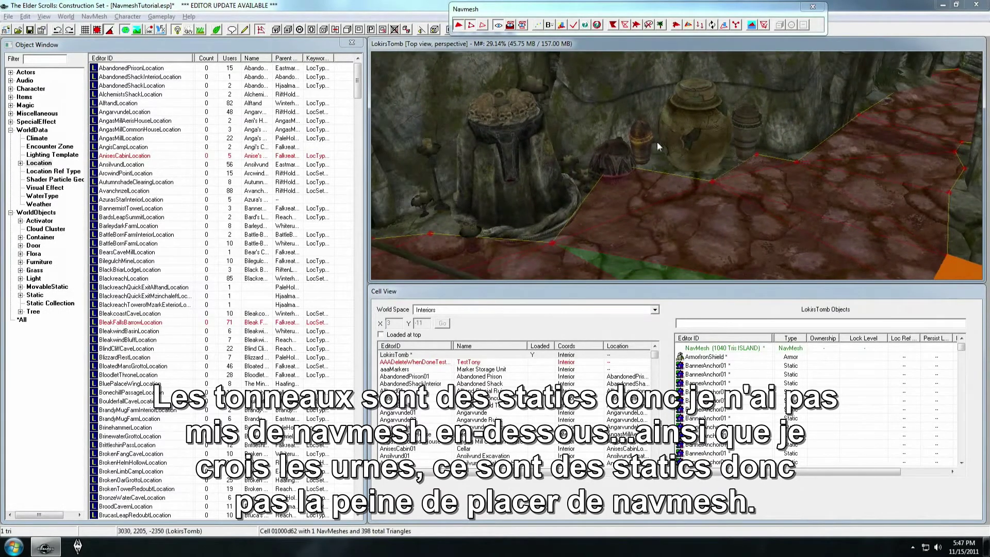
Move the navmesh border vertex under the small vase beside the large broken urn.
{"action": "scroll", "coordinate": [690, 160], "scroll_direction": "down", "scroll_amount": 5}
{"action": "scroll", "coordinate": [698, 150], "scroll_direction": "up", "scroll_amount": 5}
{"action": "middle_click_drag", "start_coordinate": [697, 150], "coordinate": [726, 208]}
{"action": "scroll", "coordinate": [724, 209], "scroll_direction": "up", "scroll_amount": 2}
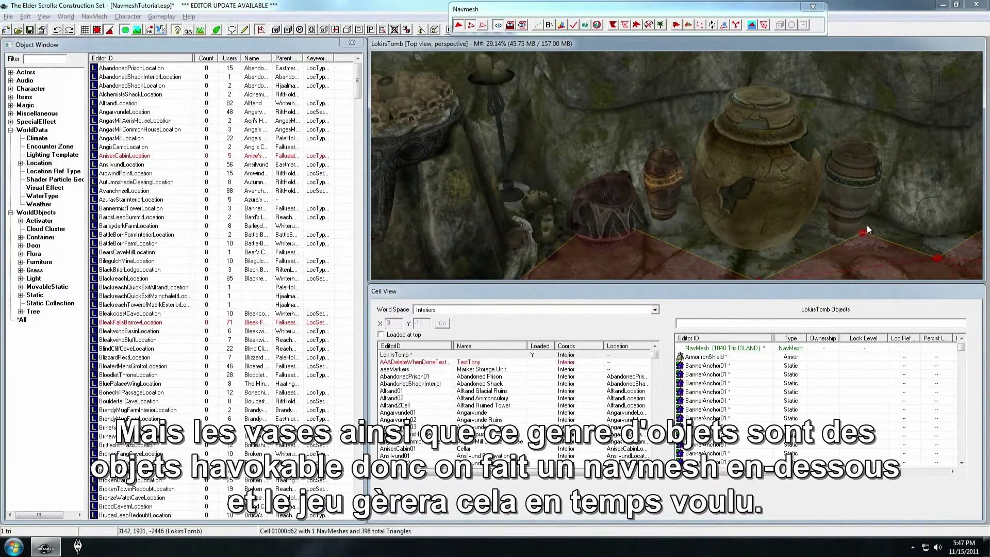
{"action": "left_click", "coordinate": [863, 230]}
{"action": "middle_click_drag", "start_coordinate": [596, 237], "coordinate": [613, 252], "text": "shift"}
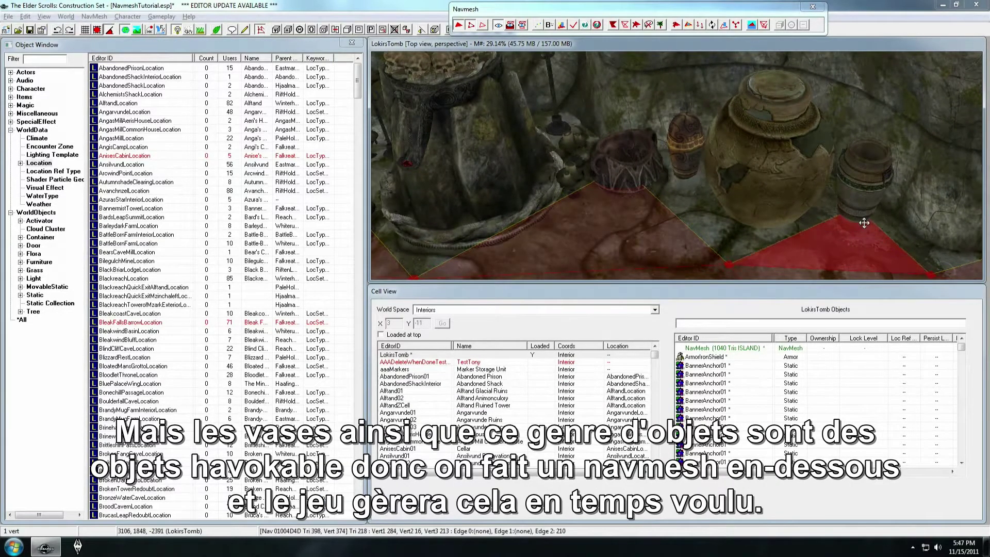
{"action": "middle_click_drag", "start_coordinate": [866, 226], "coordinate": [840, 225], "text": "shift"}
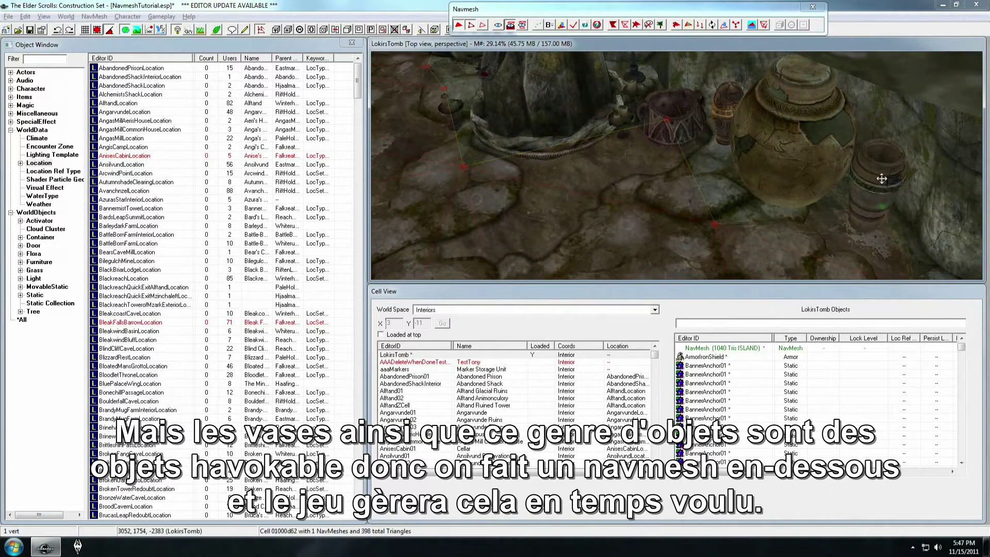
Merge the two neighbouring border vertices at the foot of the pillar between the wall alcoves and adjust the border there.
{"action": "middle_click_drag", "start_coordinate": [645, 227], "coordinate": [668, 238]}
{"action": "left_click", "coordinate": [647, 197]}
{"action": "middle_click_drag", "start_coordinate": [647, 197], "coordinate": [647, 203]}
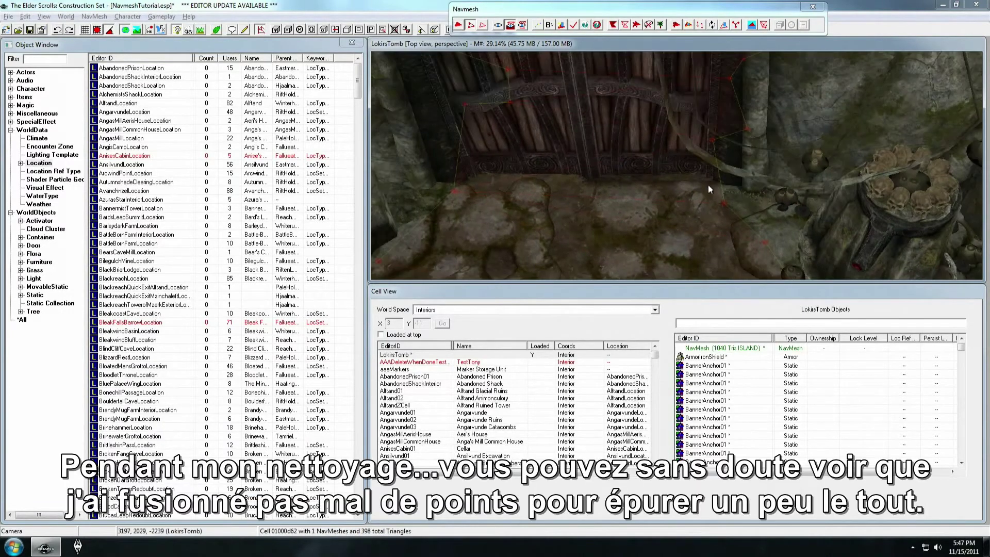
{"action": "left_click", "coordinate": [719, 202]}
{"action": "middle_click_drag", "start_coordinate": [747, 127], "coordinate": [695, 191]}
{"action": "key", "text": "w"}
{"action": "scroll", "coordinate": [680, 194], "scroll_direction": "up", "scroll_amount": 4}
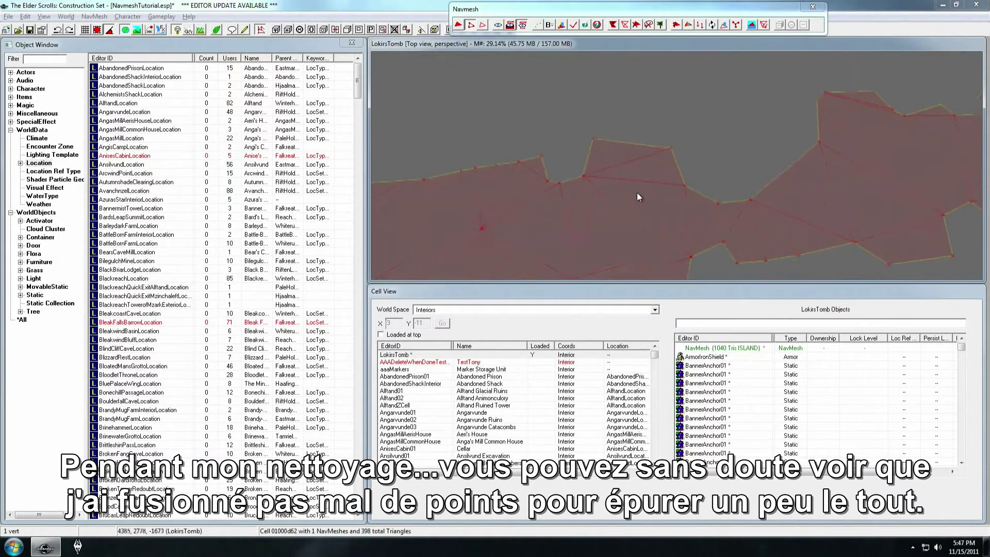
{"action": "key", "text": "w"}
{"action": "scroll", "coordinate": [601, 202], "scroll_direction": "up", "scroll_amount": 3}
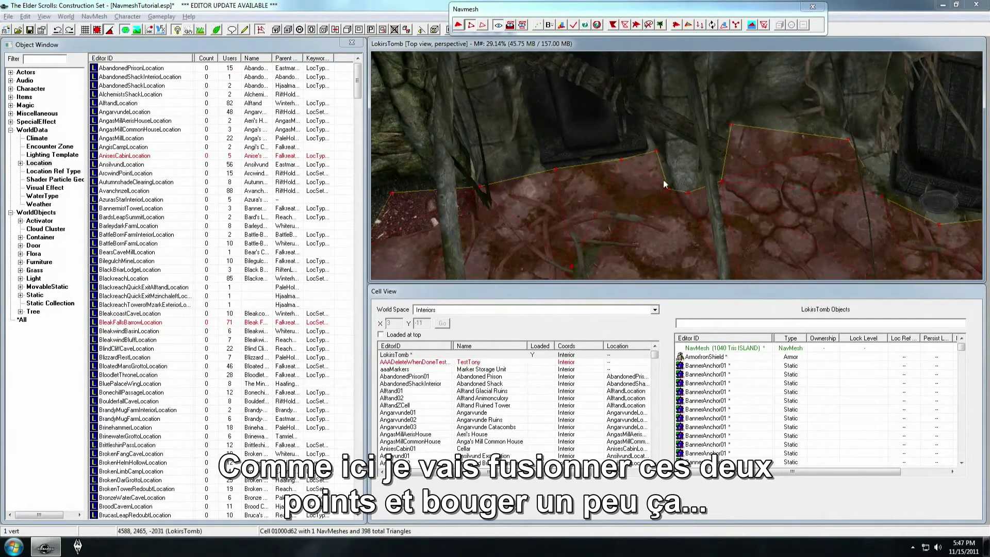
{"action": "key", "text": "q"}
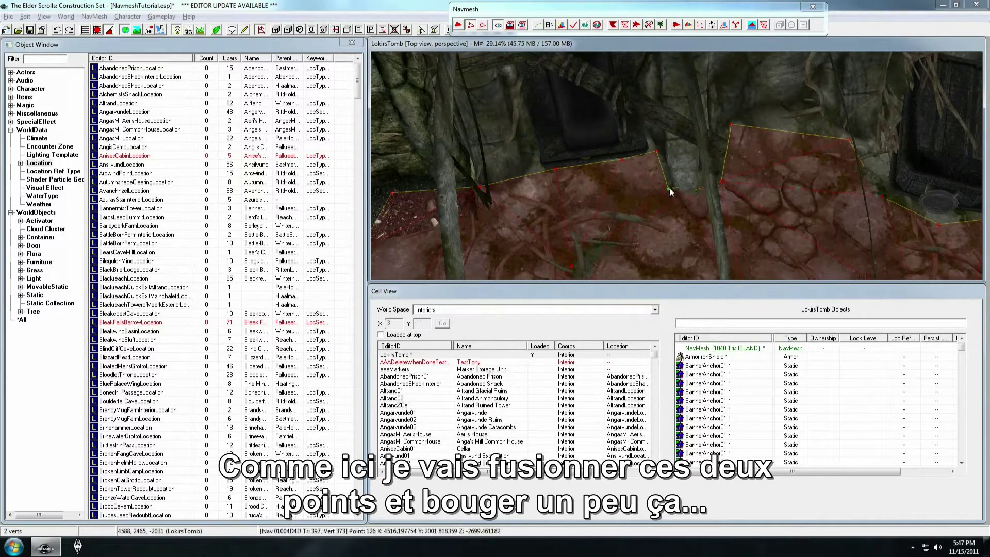
{"action": "left_click", "coordinate": [722, 184]}
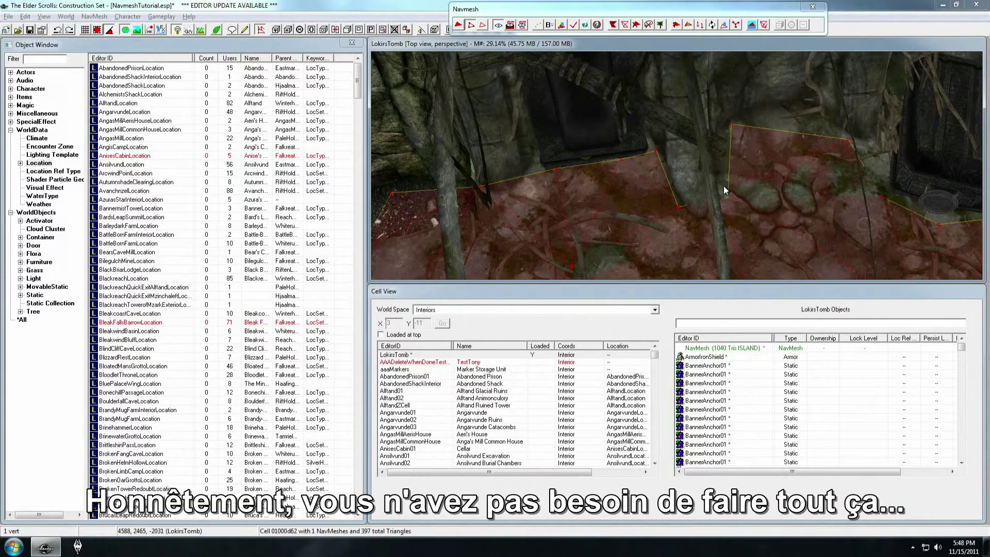
Merge the two close border vertices at the corner of the rock wall recess and pull the merged vertex inward.
{"action": "scroll", "coordinate": [722, 189], "scroll_direction": "down", "scroll_amount": 5}
{"action": "middle_click_drag", "start_coordinate": [719, 194], "coordinate": [548, 155]}
{"action": "scroll", "coordinate": [595, 140], "scroll_direction": "up", "scroll_amount": 5}
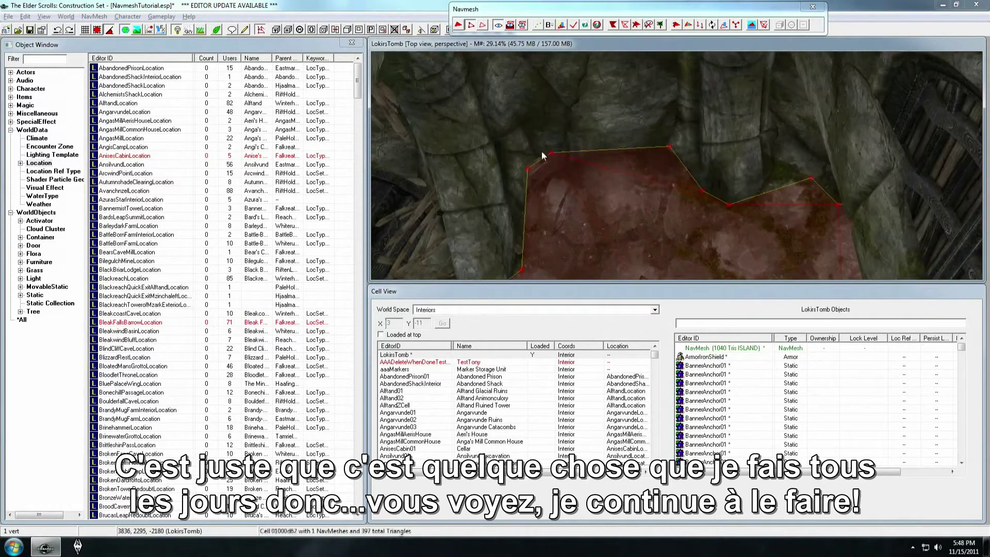
{"action": "left_click", "coordinate": [527, 169], "text": "ctrl"}
{"action": "key", "text": "q"}
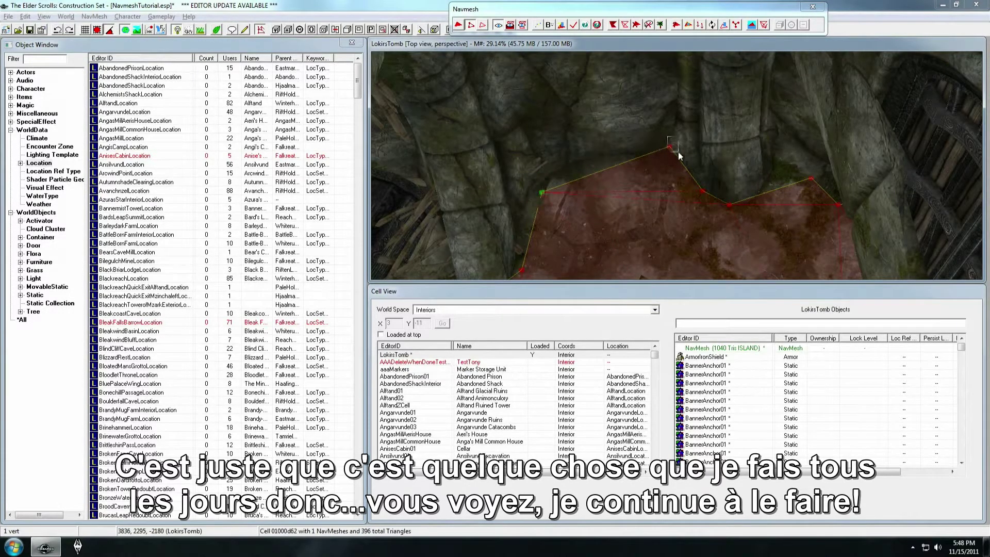
Move the recess's upper border vertex off the rock wall and merge the two border vertices beside the adjacent pillar.
{"action": "left_click_drag", "start_coordinate": [677, 153], "coordinate": [706, 183]}
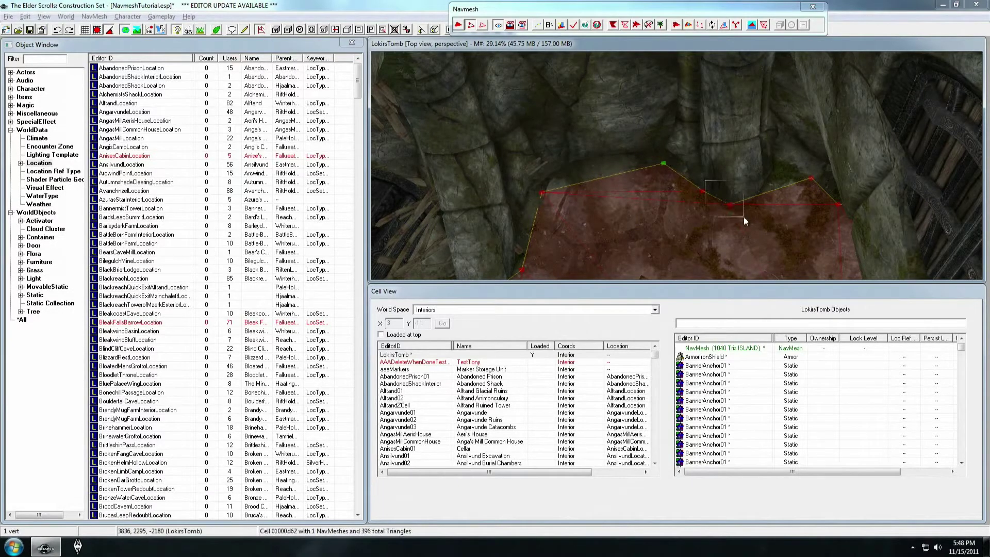
{"action": "key", "text": "q"}
{"action": "scroll", "coordinate": [696, 201], "scroll_direction": "up", "scroll_amount": 3}
{"action": "scroll", "coordinate": [682, 205], "scroll_direction": "down", "scroll_amount": 5}
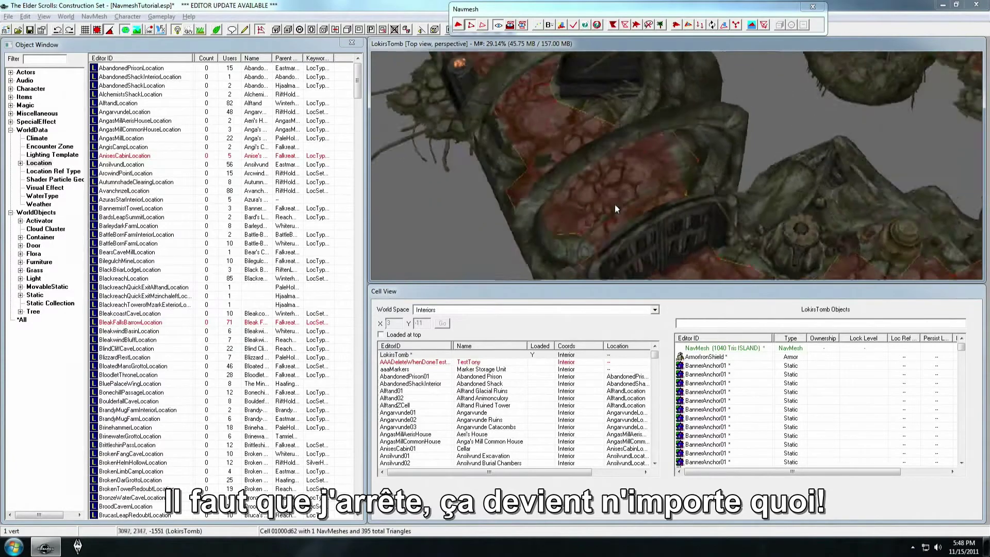
Check the navmesh with the Select Triangle tool, decline deleting all flagged triangles, and go to the first warning.
{"action": "middle_click_drag", "start_coordinate": [681, 191], "coordinate": [698, 175], "text": "shift"}
{"action": "scroll", "coordinate": [632, 165], "scroll_direction": "down", "scroll_amount": 5}
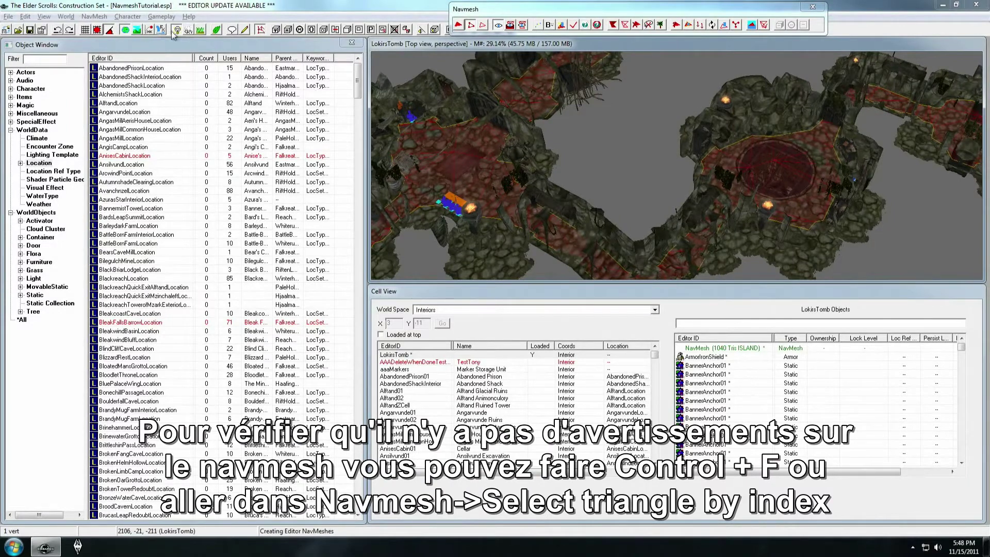
{"action": "left_click", "coordinate": [93, 16]}
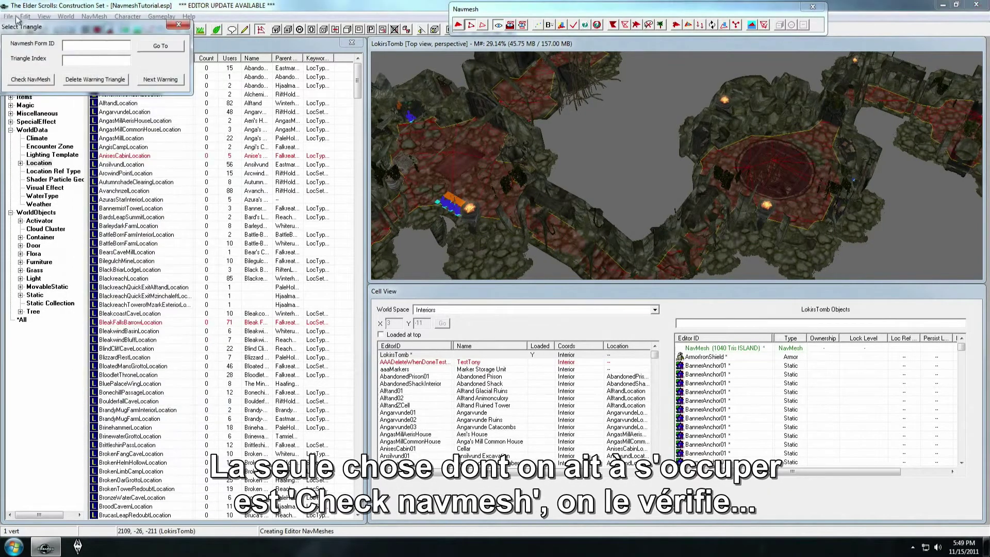
{"action": "left_click", "coordinate": [34, 81]}
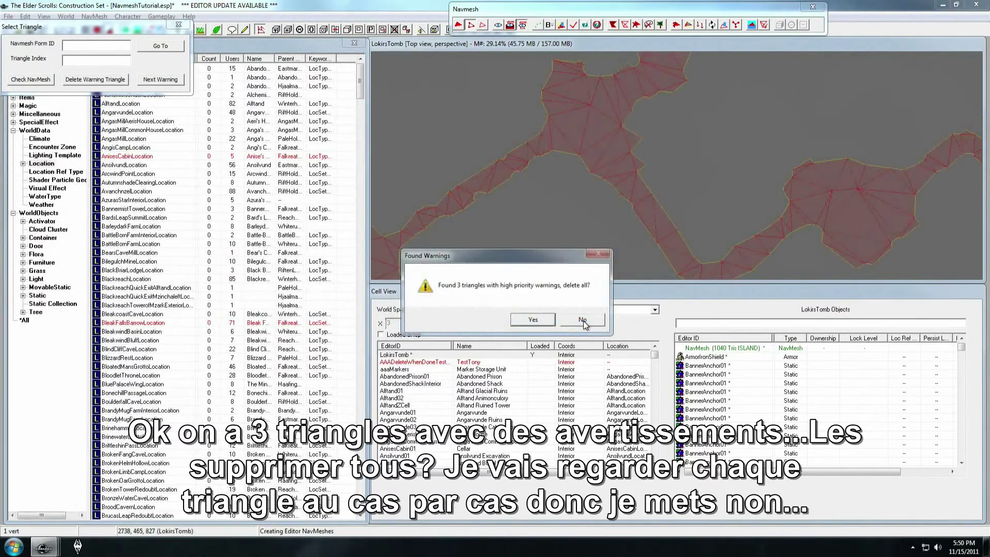
{"action": "left_click", "coordinate": [582, 320]}
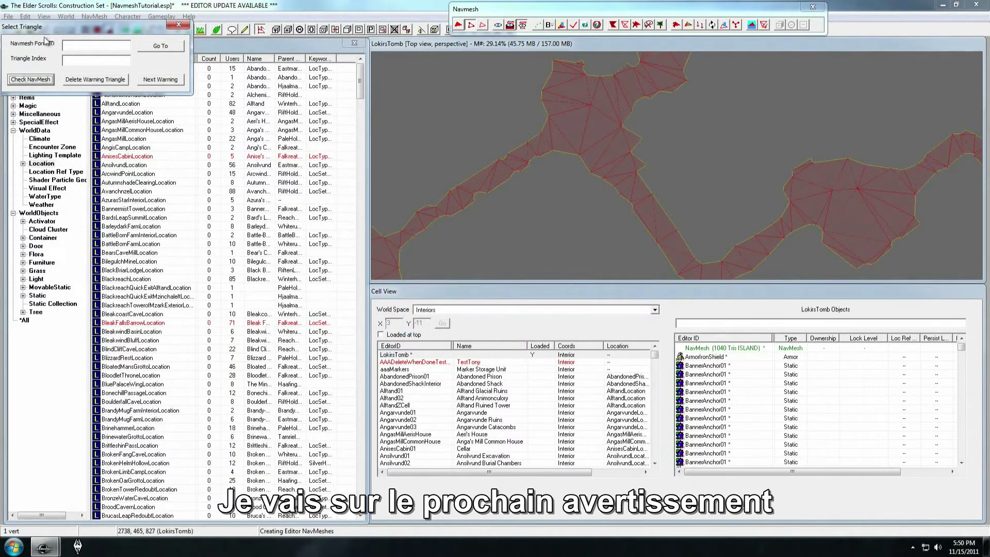
{"action": "left_click", "coordinate": [157, 81]}
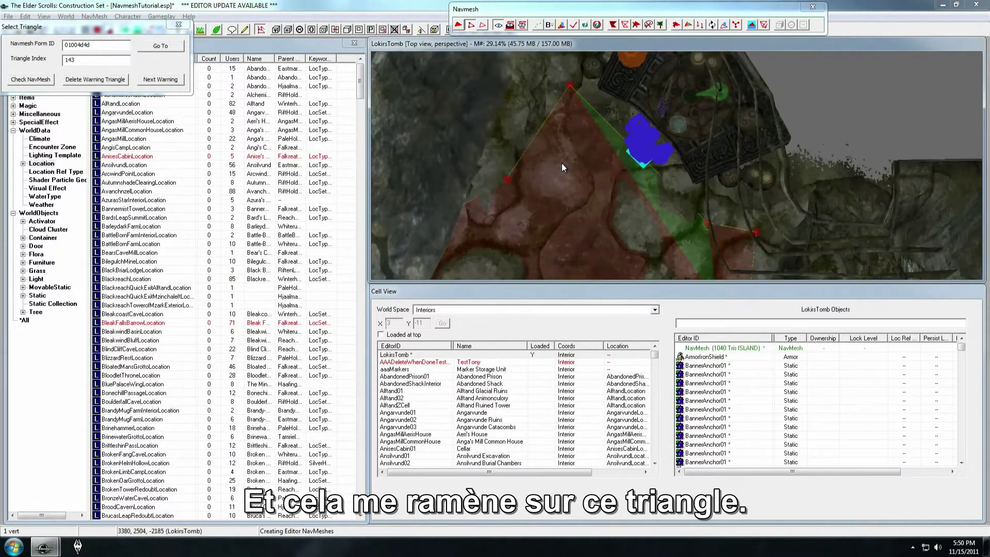
Delete the flagged thin triangle 143 beside the blue marker.
{"action": "scroll", "coordinate": [592, 166], "scroll_direction": "down", "scroll_amount": 3}
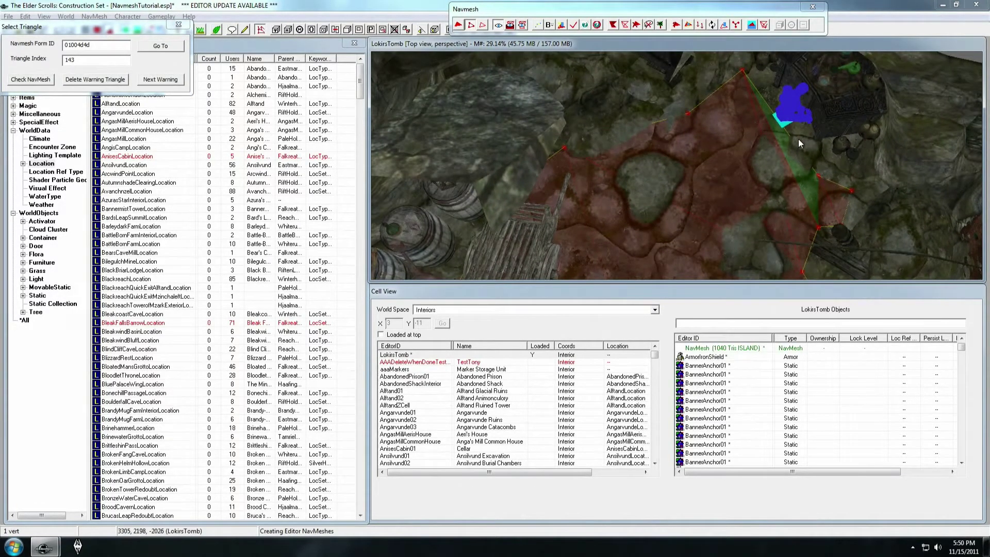
{"action": "left_click", "coordinate": [789, 150]}
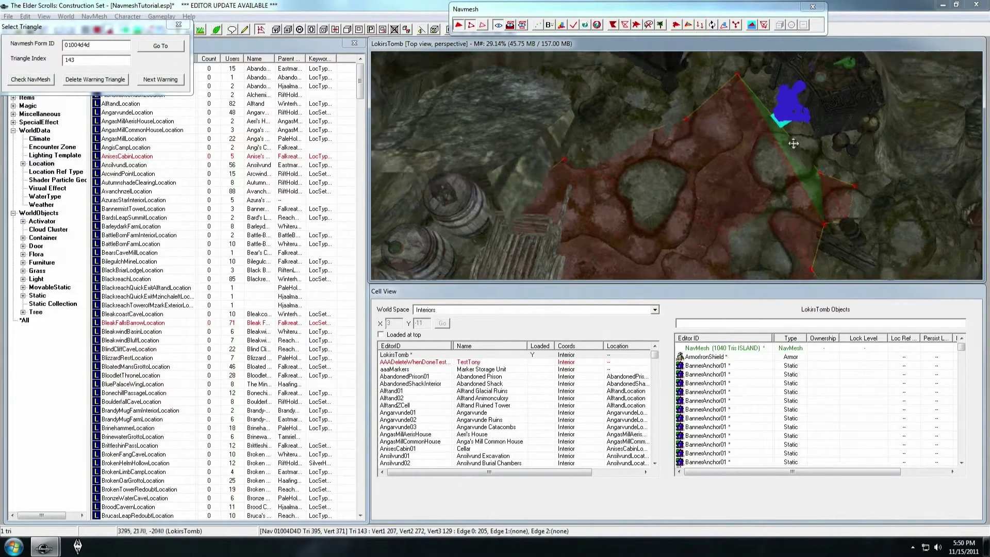
{"action": "scroll", "coordinate": [810, 110], "scroll_direction": "up", "scroll_amount": 5}
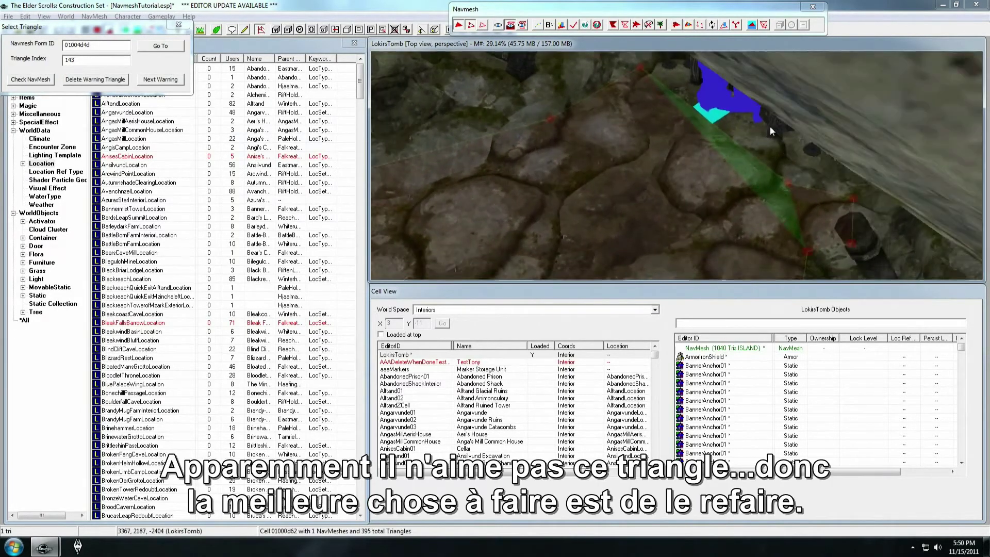
{"action": "key", "text": "w"}
{"action": "middle_click_drag", "start_coordinate": [760, 144], "coordinate": [755, 160], "text": "shift"}
{"action": "key", "text": "Delete"}
{"action": "key", "text": "w"}
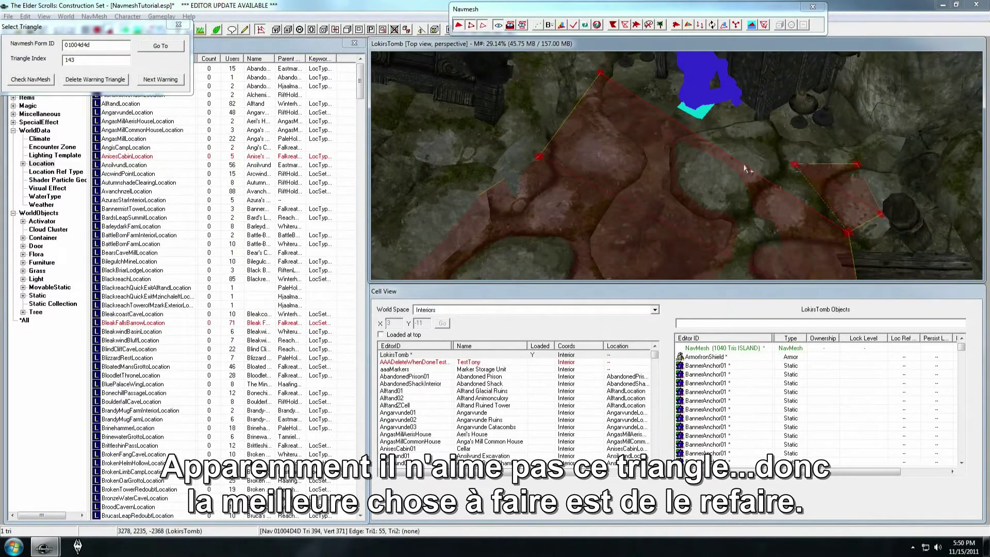
Rebuild the deleted triangle between the border vertices in front of the blue marker.
{"action": "left_click", "coordinate": [795, 164], "text": "ctrl"}
{"action": "key", "text": "f"}
{"action": "middle_click_drag", "start_coordinate": [716, 170], "coordinate": [748, 146], "text": "shift"}
{"action": "left_click_drag", "start_coordinate": [763, 164], "coordinate": [755, 155]}
{"action": "middle_click_drag", "start_coordinate": [677, 167], "coordinate": [645, 170], "text": "shift"}
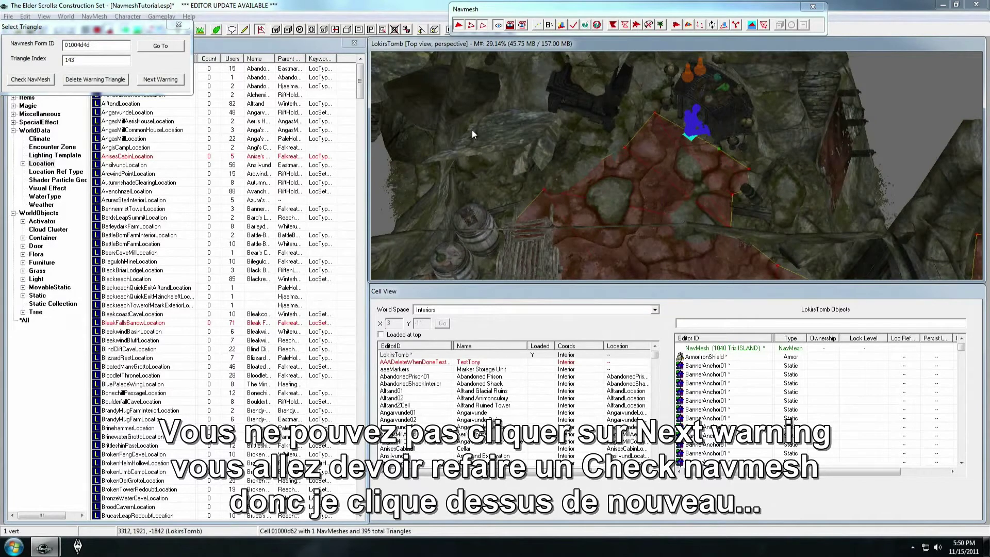
Run the navmesh check again and delete all triangles with high-priority warnings.
{"action": "left_click", "coordinate": [129, 39]}
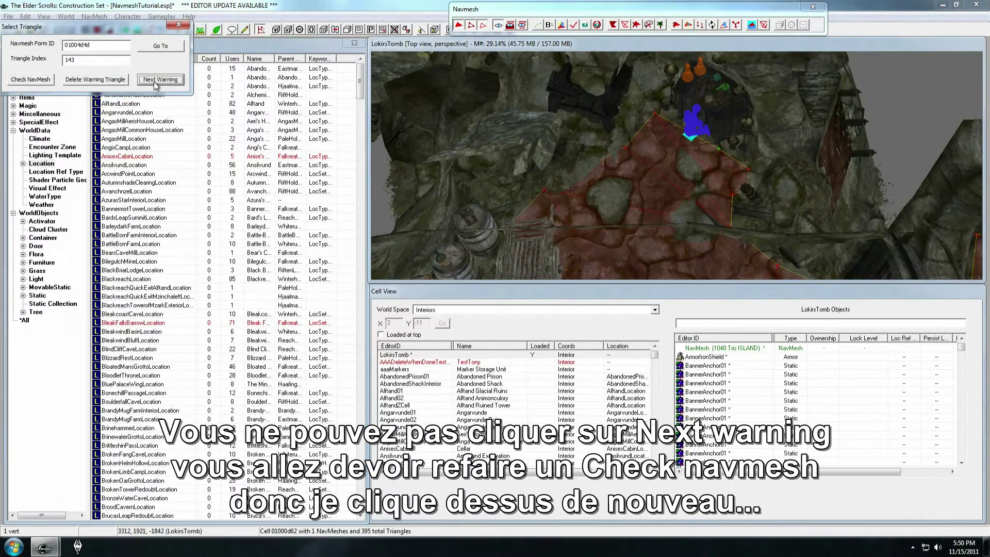
{"action": "left_click", "coordinate": [41, 81]}
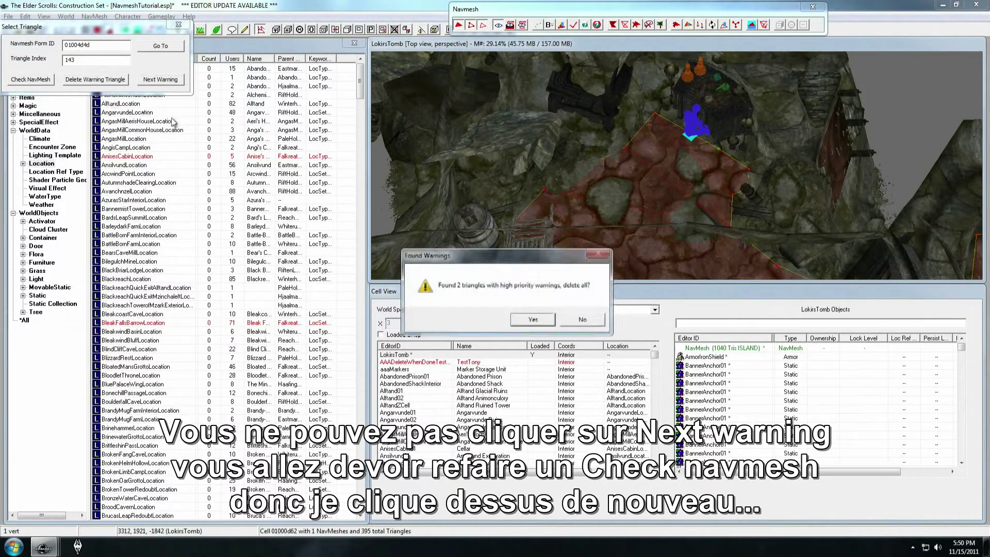
{"action": "left_click", "coordinate": [534, 320]}
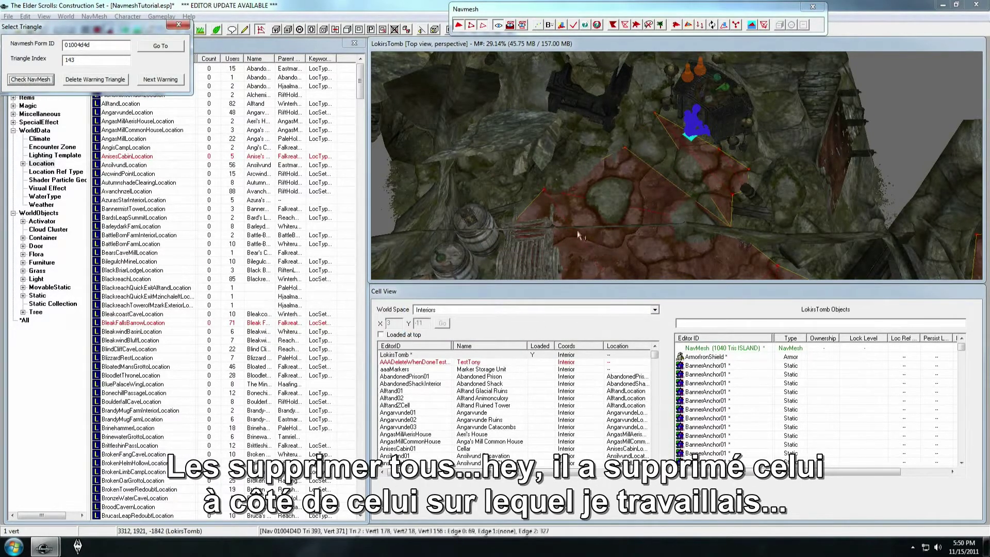
Recreate the deleted navmesh triangle in the gap beside the blue marker.
{"action": "scroll", "coordinate": [604, 187], "scroll_direction": "up", "scroll_amount": 2}
{"action": "left_click", "coordinate": [568, 142]}
{"action": "middle_click_drag", "start_coordinate": [552, 153], "coordinate": [570, 153], "text": "shift"}
{"action": "scroll", "coordinate": [567, 148], "scroll_direction": "up", "scroll_amount": 2}
{"action": "key", "text": "a"}
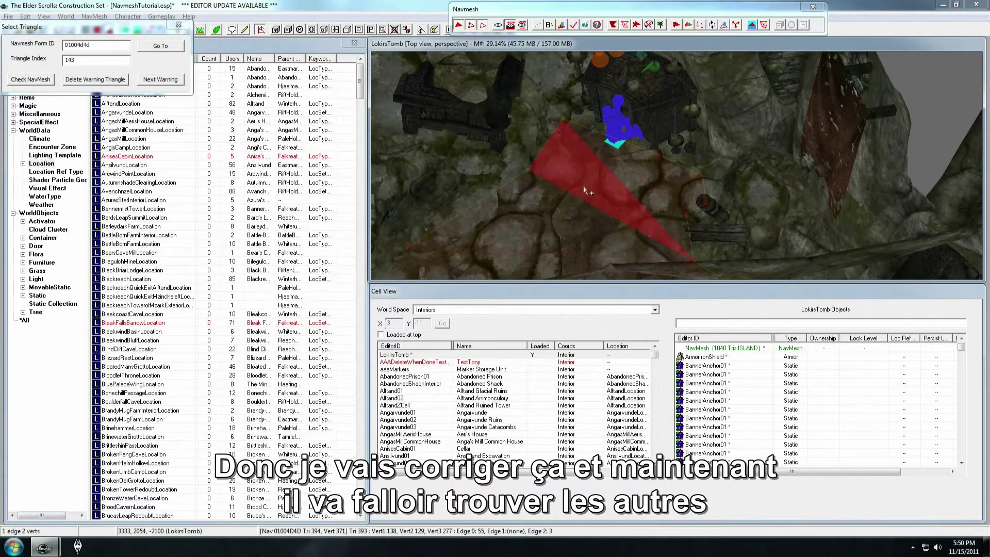
Recheck the LokirsTomb navmesh for remaining warnings and save the plugin.
{"action": "scroll", "coordinate": [585, 194], "scroll_direction": "down", "scroll_amount": 10}
{"action": "scroll", "coordinate": [586, 196], "scroll_direction": "down", "scroll_amount": 6}
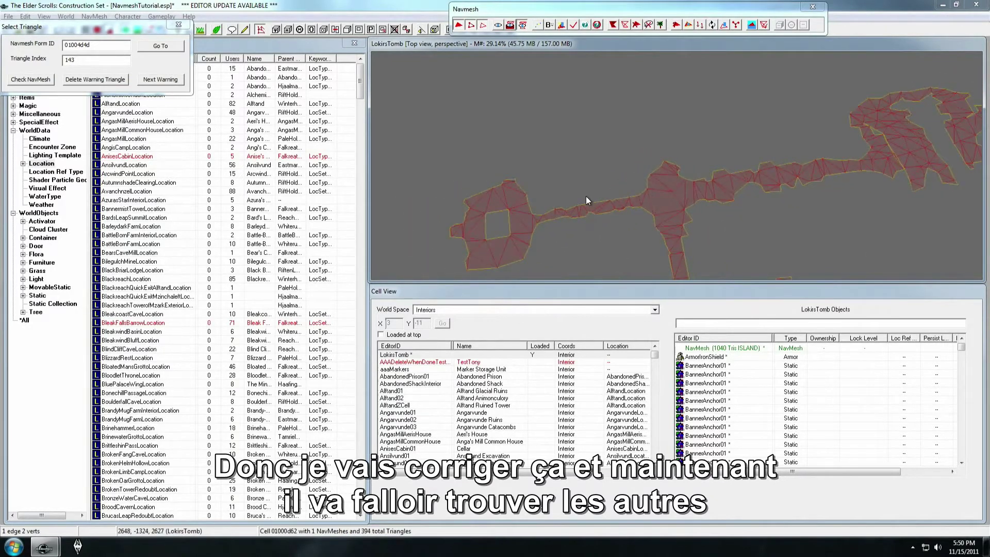
{"action": "middle_click_drag", "start_coordinate": [690, 194], "coordinate": [623, 209]}
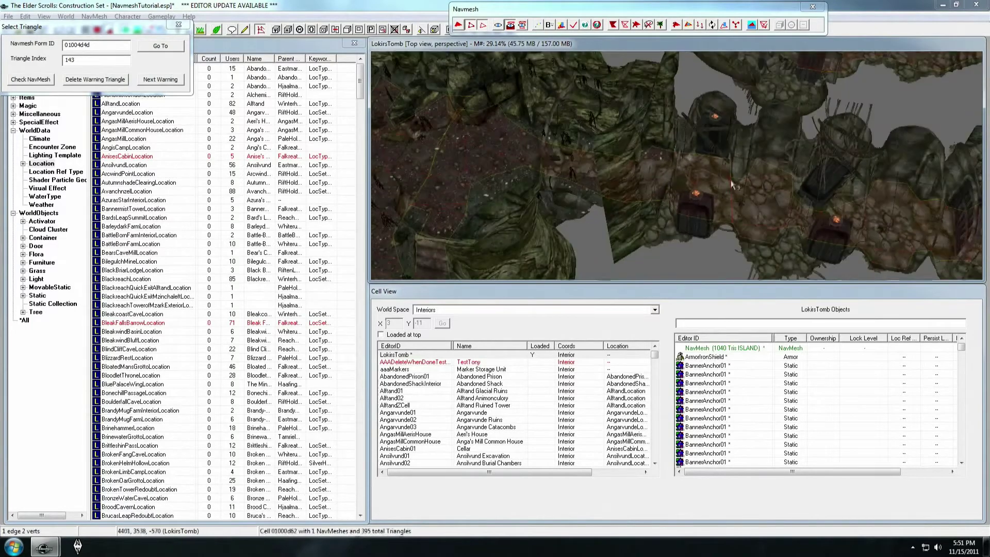
{"action": "key", "text": "w"}
{"action": "middle_click_drag", "start_coordinate": [732, 181], "coordinate": [649, 164], "text": "shift"}
{"action": "scroll", "coordinate": [663, 188], "scroll_direction": "down", "scroll_amount": 4}
{"action": "middle_click_drag", "start_coordinate": [708, 155], "coordinate": [684, 162]}
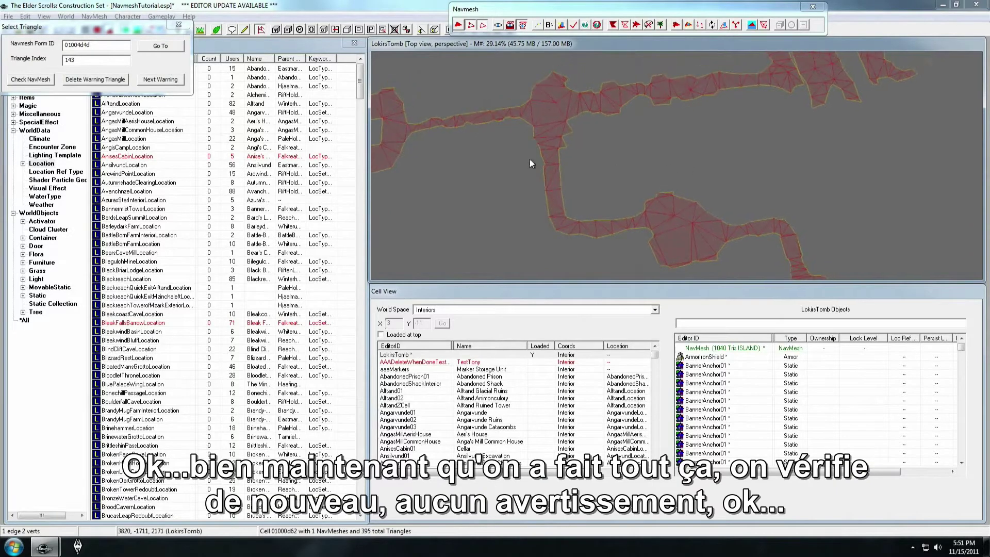
{"action": "left_click", "coordinate": [31, 79]}
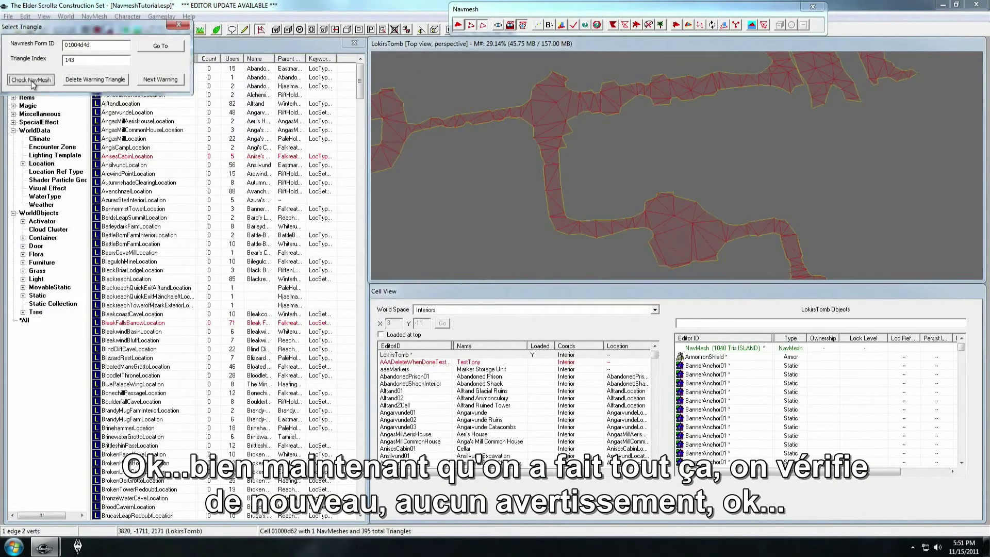
{"action": "left_click", "coordinate": [521, 314]}
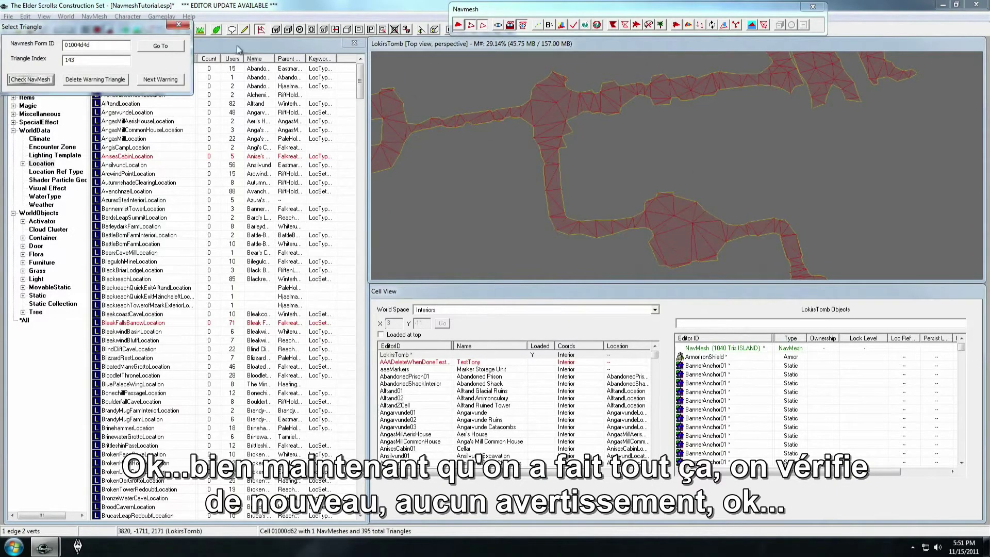
{"action": "left_click", "coordinate": [180, 26]}
{"action": "key", "text": "ctrl+s"}
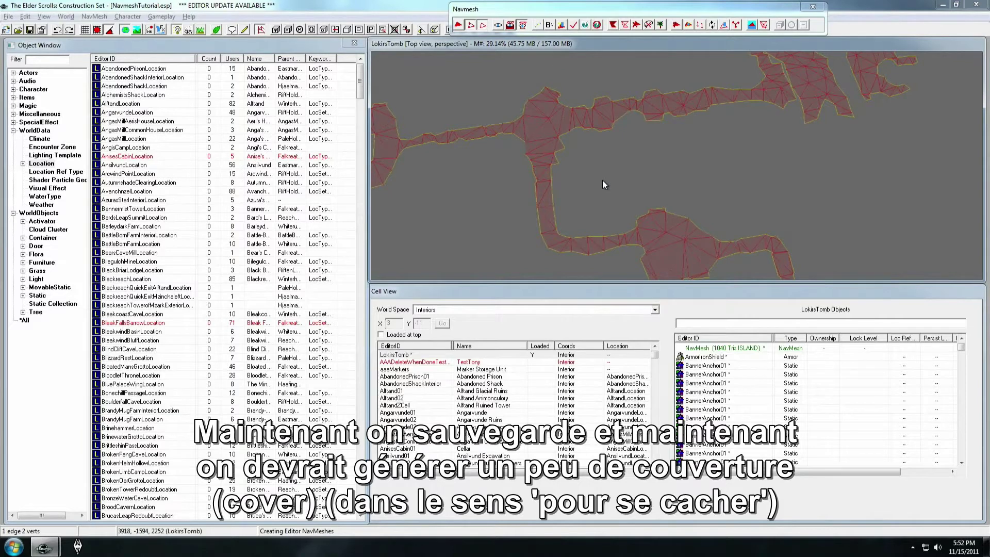
Generate cover for the LokirsTomb navmesh with Find Cover Edges.
{"action": "middle_click_drag", "start_coordinate": [602, 179], "coordinate": [602, 159], "text": "shift"}
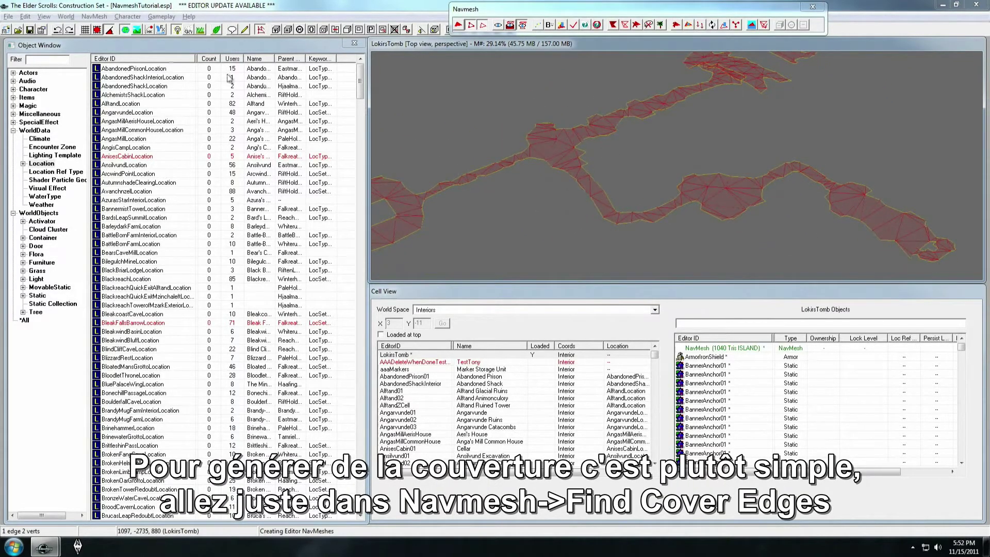
{"action": "left_click", "coordinate": [94, 16]}
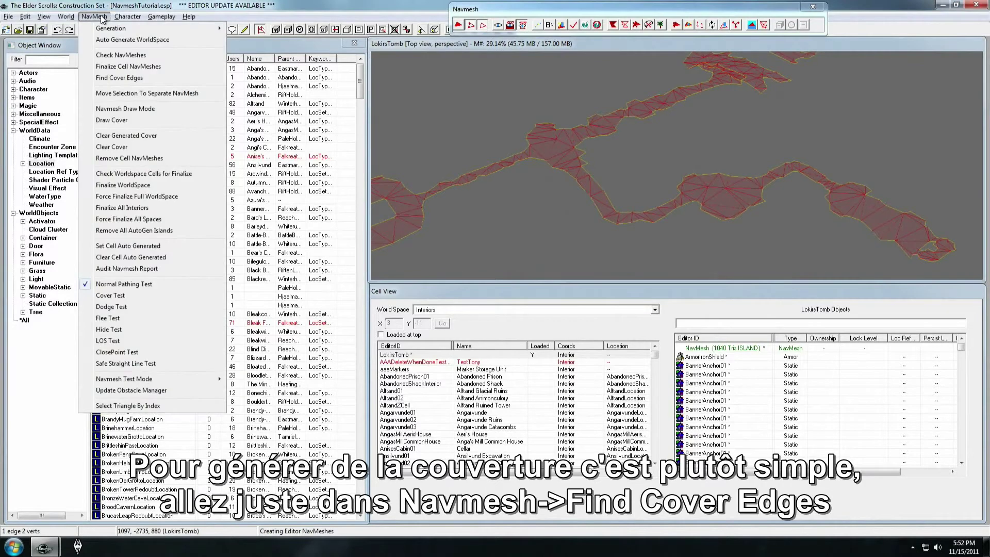
{"action": "left_click", "coordinate": [128, 78]}
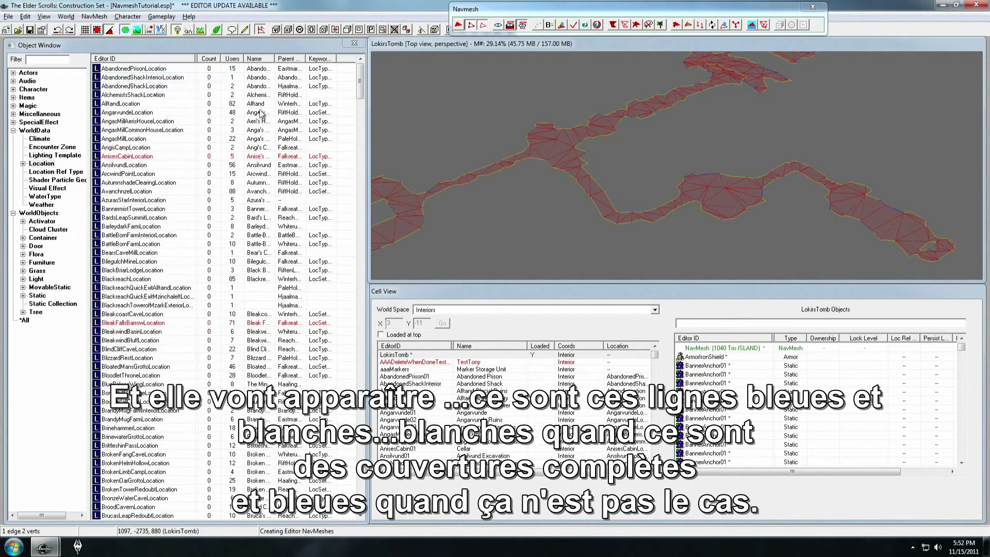
Inspect the blue and white cover edges on the navmesh border and display them in 3D with Draw Cover.
{"action": "scroll", "coordinate": [599, 178], "scroll_direction": "up", "scroll_amount": 5}
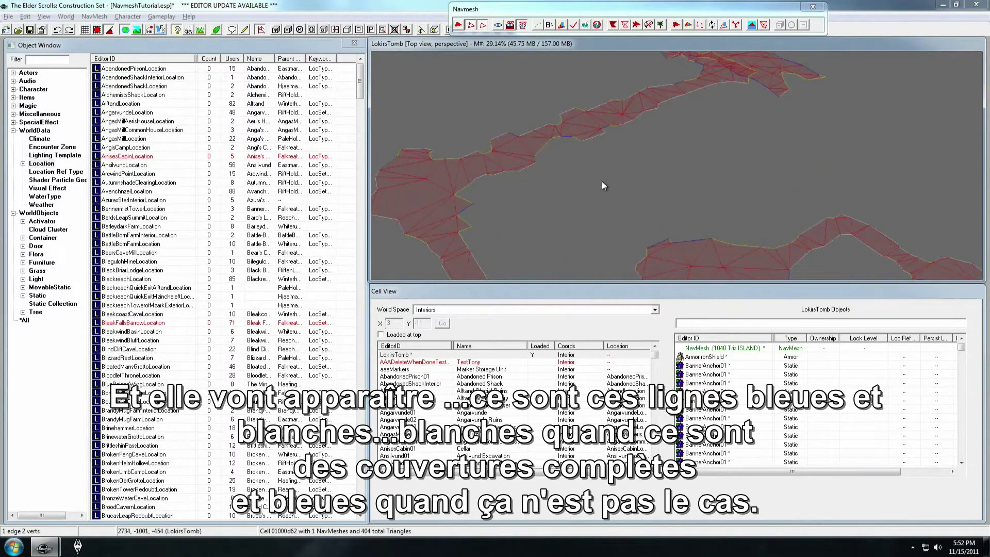
{"action": "middle_click_drag", "start_coordinate": [718, 234], "coordinate": [728, 194]}
{"action": "middle_click_drag", "start_coordinate": [598, 200], "coordinate": [717, 200], "text": "shift"}
{"action": "scroll", "coordinate": [717, 200], "scroll_direction": "down", "scroll_amount": 2}
{"action": "middle_click_drag", "start_coordinate": [634, 213], "coordinate": [675, 146], "text": "shift"}
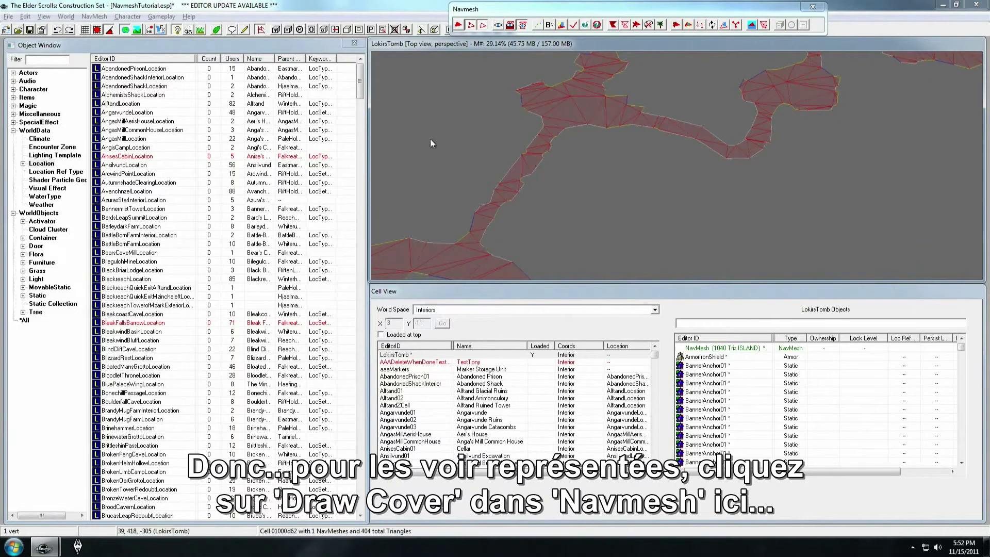
{"action": "left_click", "coordinate": [88, 17]}
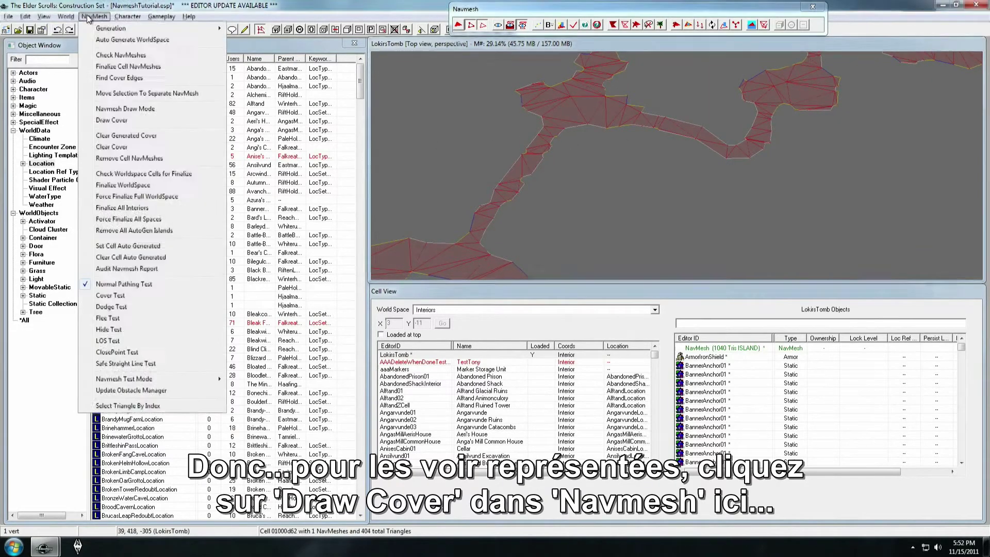
{"action": "left_click", "coordinate": [122, 120]}
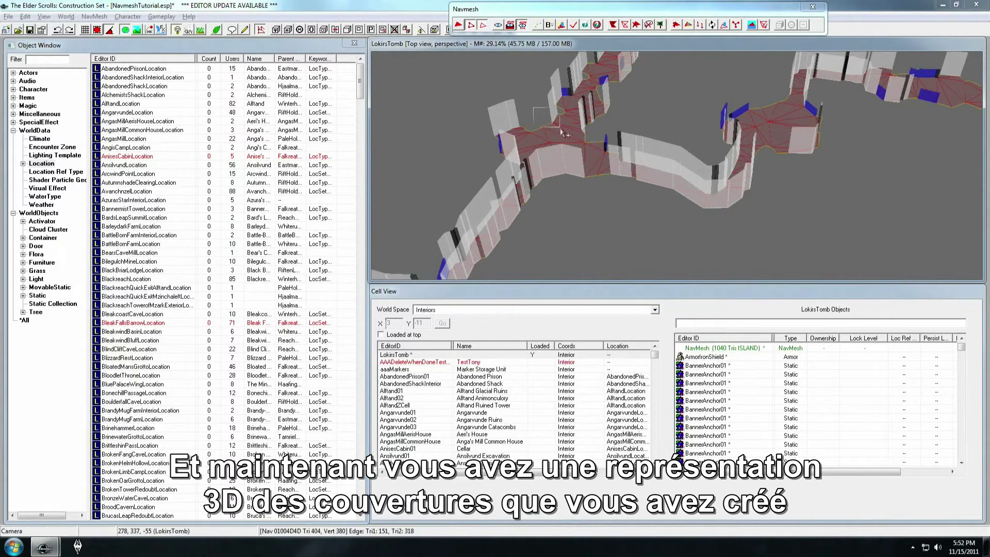
Examine the black sides on the white cover panels along the navmesh corridor.
{"action": "middle_click_drag", "start_coordinate": [556, 135], "coordinate": [578, 182]}
{"action": "scroll", "coordinate": [578, 184], "scroll_direction": "up", "scroll_amount": 10}
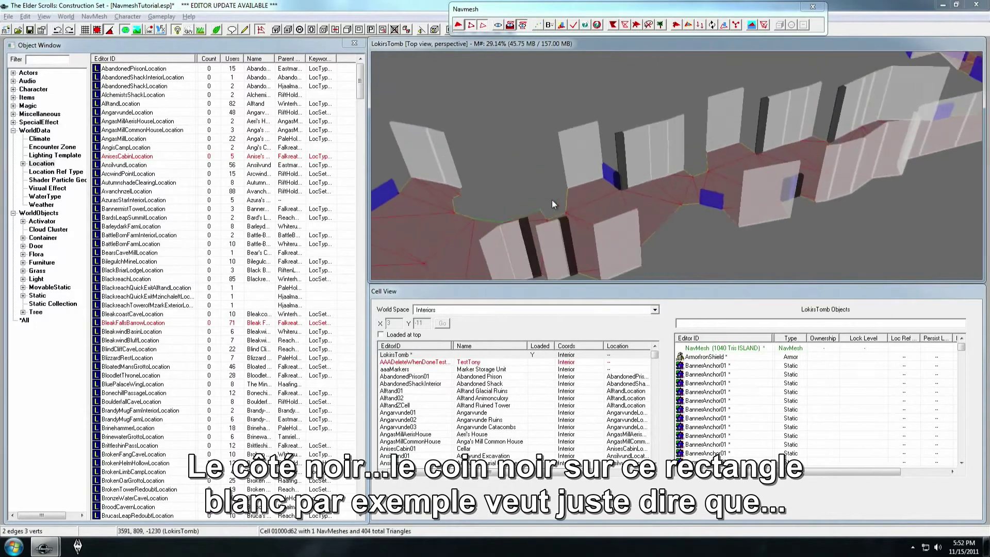
{"action": "scroll", "coordinate": [610, 203], "scroll_direction": "up", "scroll_amount": 3}
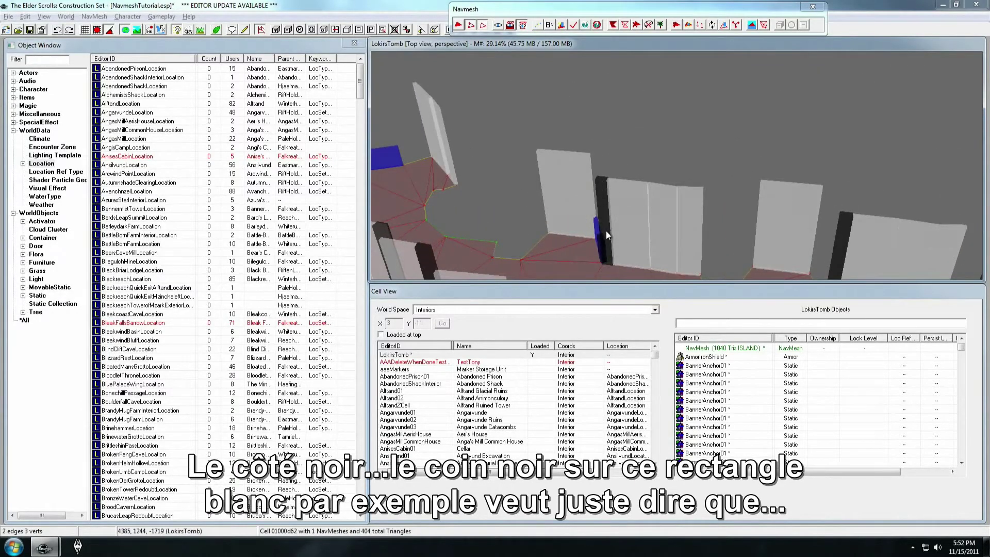
{"action": "scroll", "coordinate": [606, 231], "scroll_direction": "up", "scroll_amount": 5}
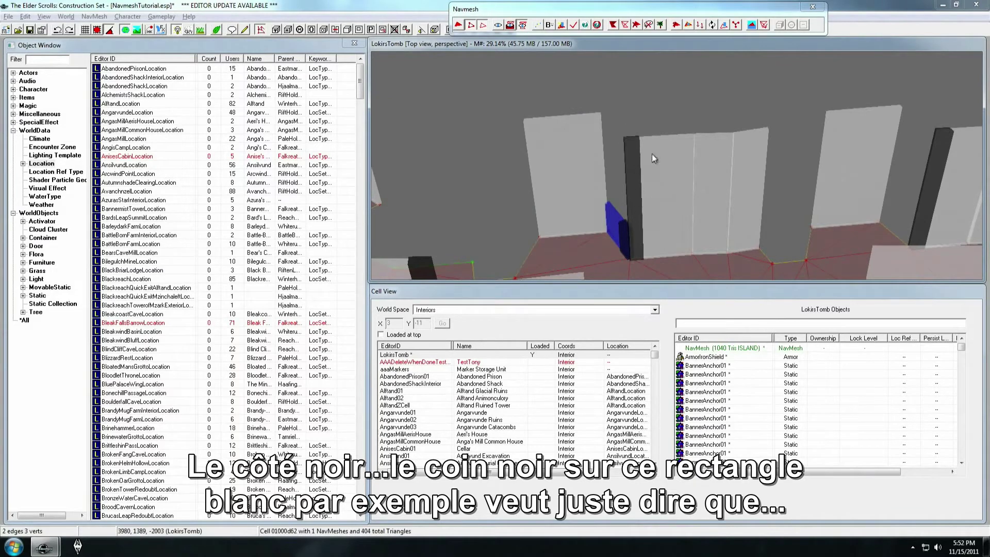
{"action": "scroll", "coordinate": [636, 216], "scroll_direction": "up", "scroll_amount": 5}
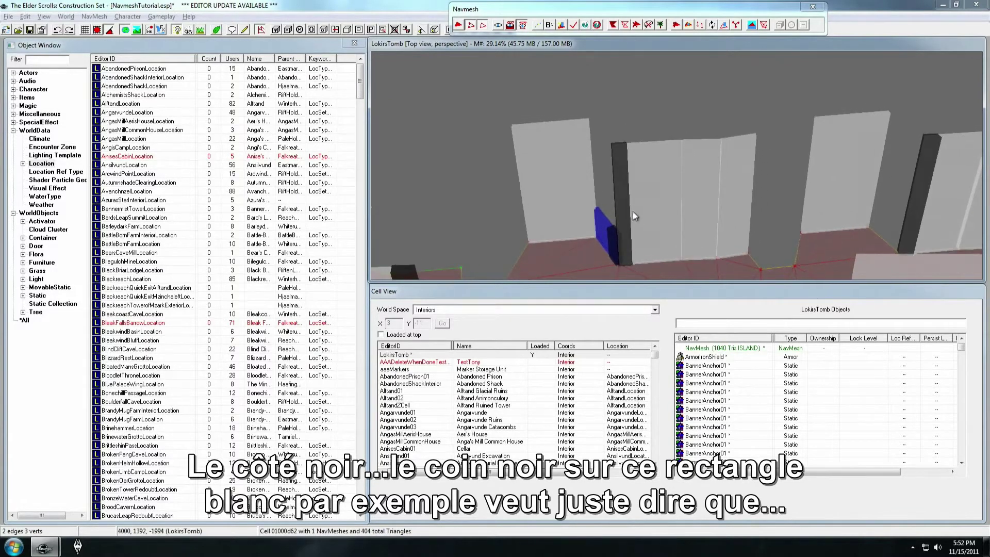
{"action": "scroll", "coordinate": [608, 213], "scroll_direction": "up", "scroll_amount": 5}
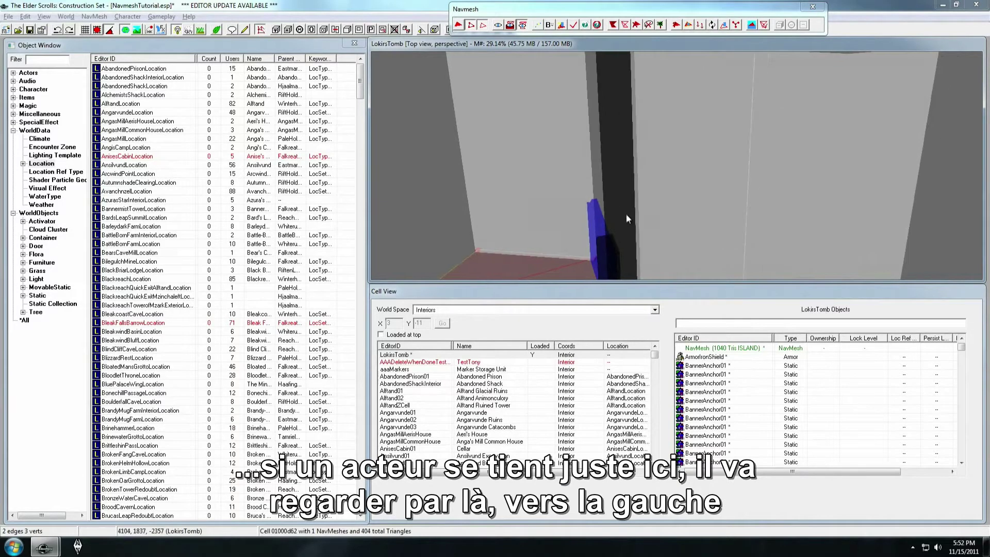
{"action": "middle_click_drag", "start_coordinate": [641, 185], "coordinate": [646, 207]}
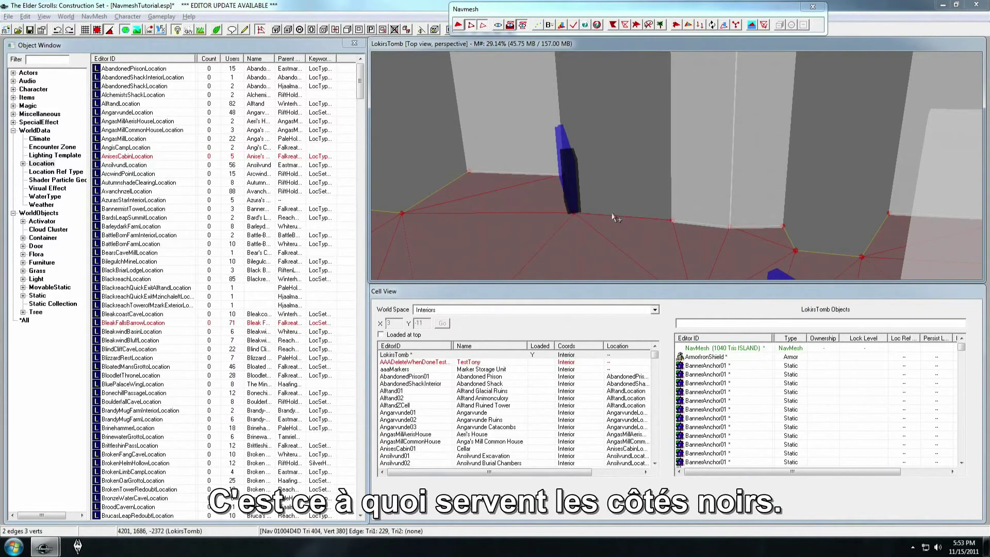
{"action": "middle_click_drag", "start_coordinate": [611, 201], "coordinate": [638, 231]}
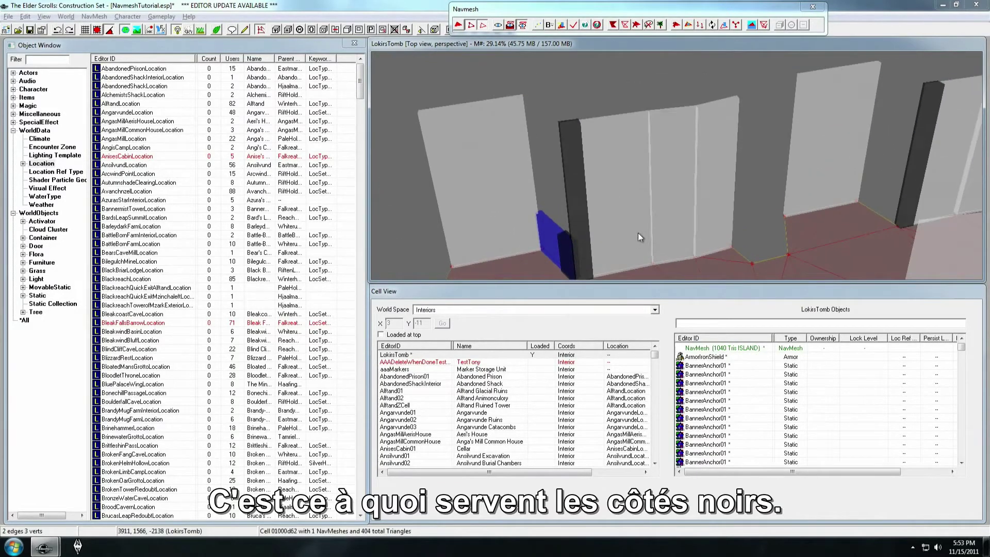
{"action": "middle_click_drag", "start_coordinate": [824, 195], "coordinate": [743, 187]}
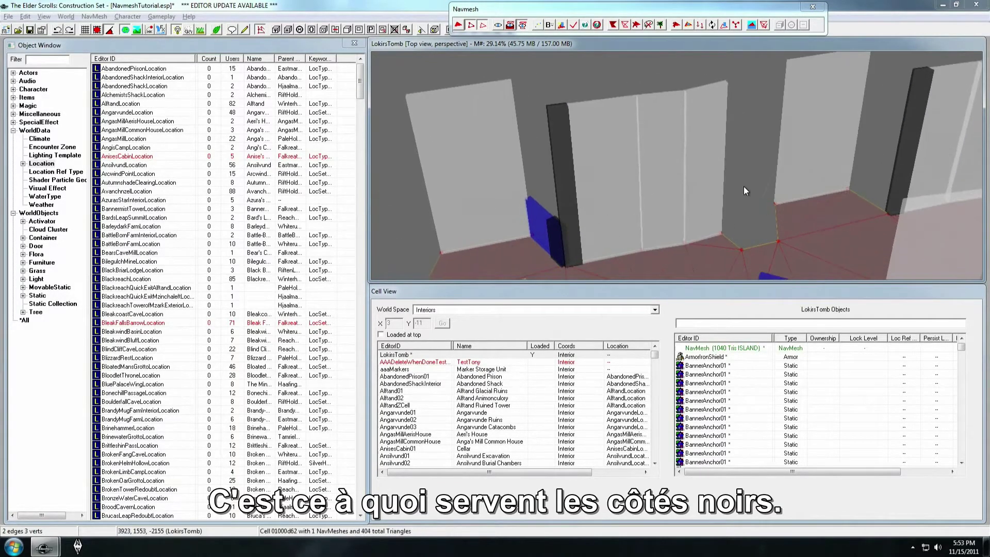
{"action": "left_click_drag", "start_coordinate": [788, 220], "coordinate": [788, 220]}
Examine the black side of the low blue cover panel and look over the cover along the tomb's rendered corridor.
{"action": "middle_click_drag", "start_coordinate": [542, 225], "coordinate": [615, 182]}
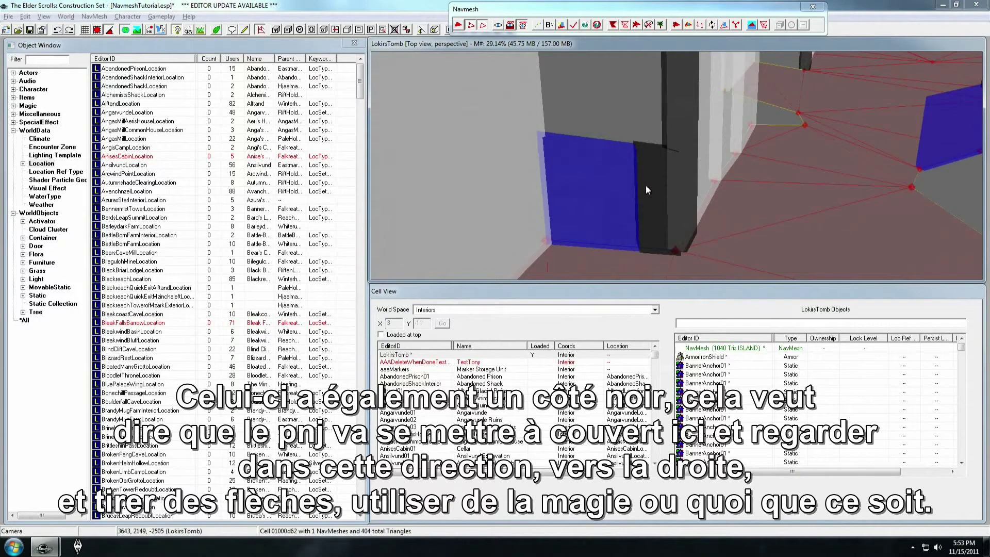
{"action": "middle_click_drag", "start_coordinate": [647, 202], "coordinate": [620, 224]}
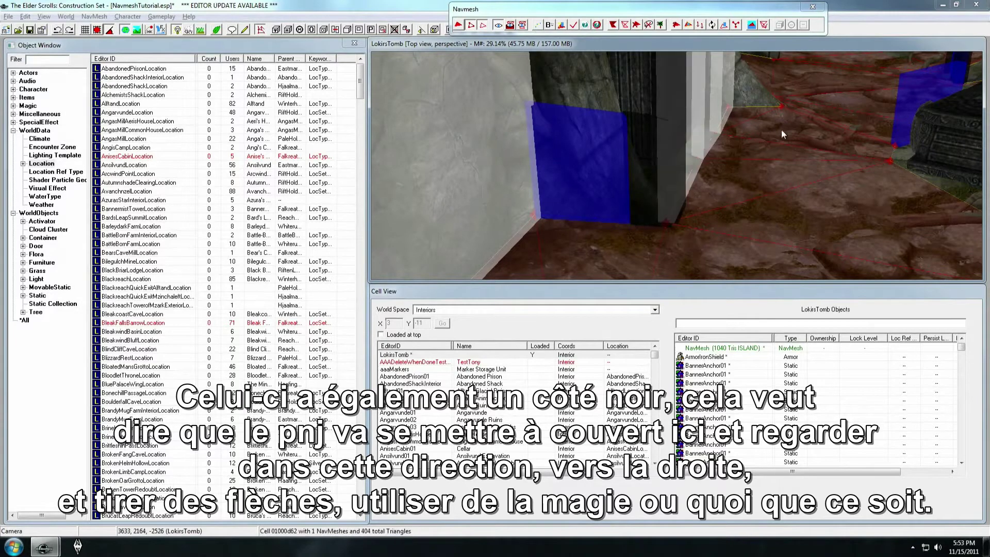
{"action": "middle_click_drag", "start_coordinate": [779, 118], "coordinate": [630, 221], "text": "shift"}
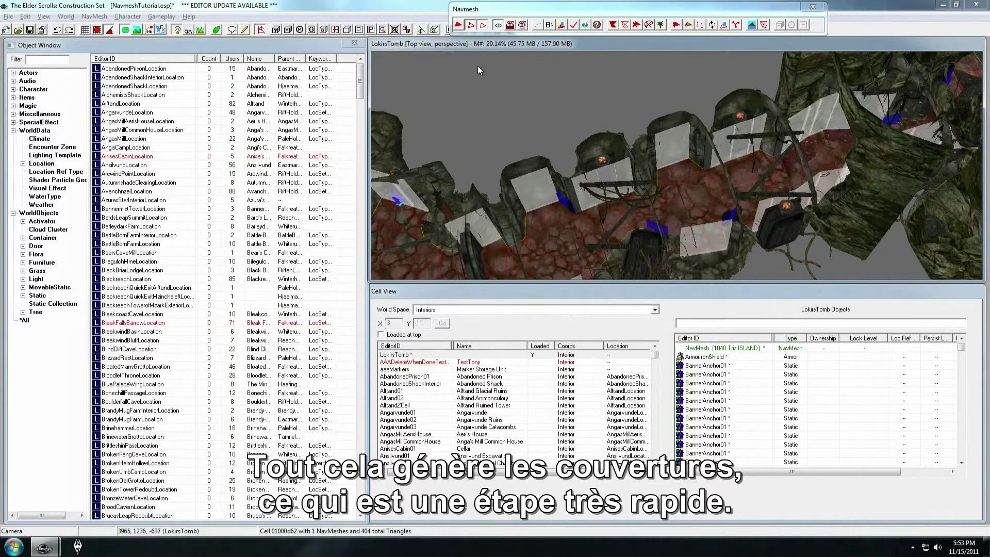
{"action": "scroll", "coordinate": [540, 178], "scroll_direction": "down", "scroll_amount": 5}
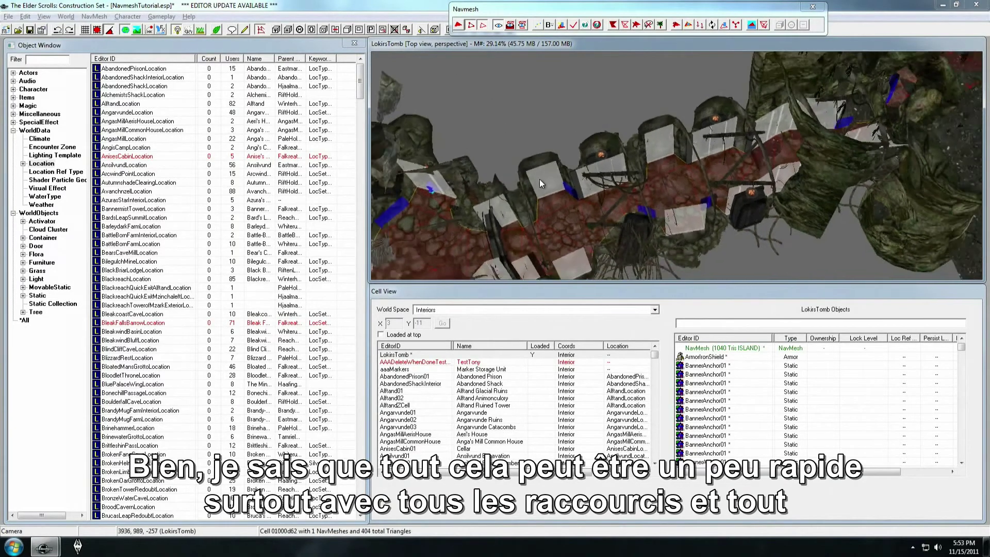
{"action": "middle_click_drag", "start_coordinate": [540, 179], "coordinate": [580, 186], "text": "shift"}
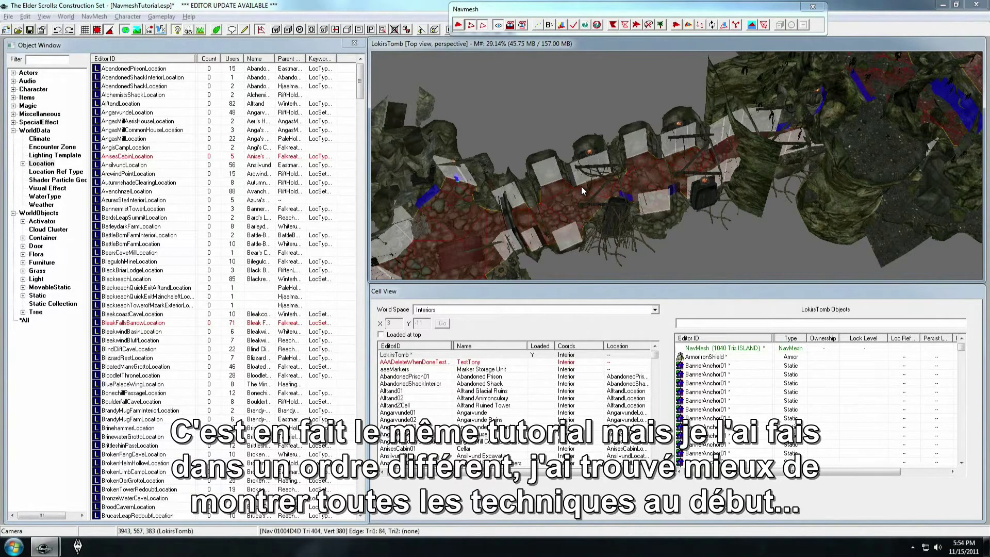
{"action": "middle_click_drag", "start_coordinate": [589, 211], "coordinate": [645, 217], "text": "shift"}
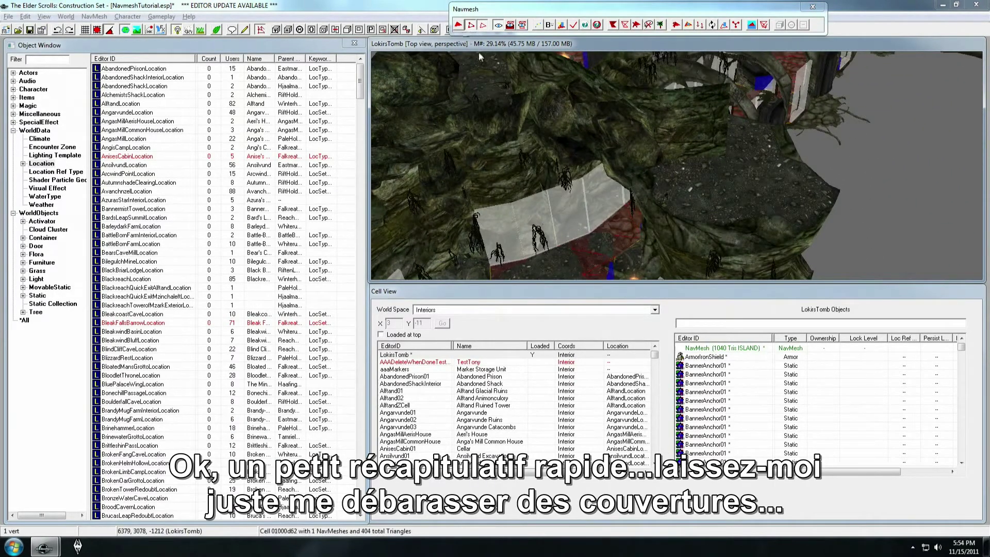
Turn off Draw Cover and show the navmesh without the tomb's geometry.
{"action": "left_click", "coordinate": [105, 18]}
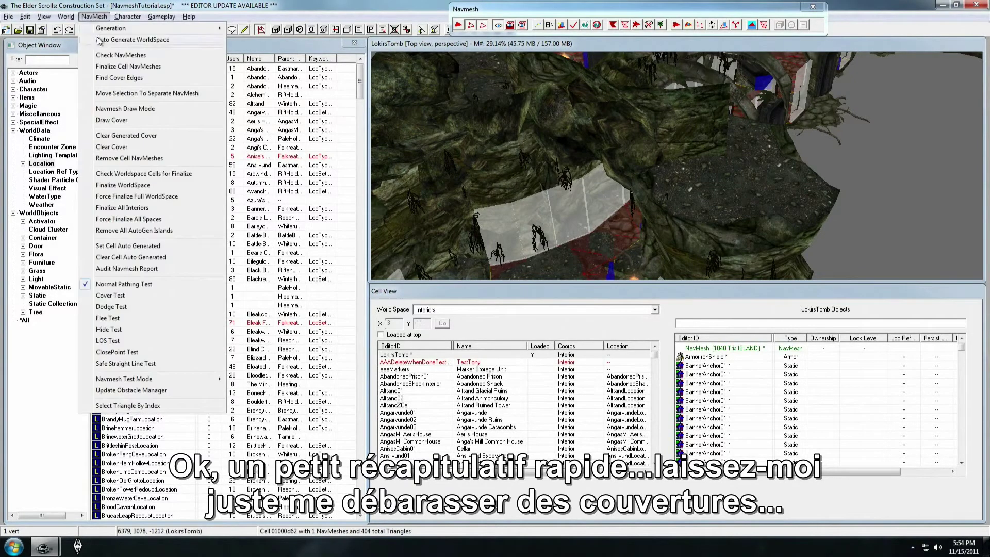
{"action": "left_click", "coordinate": [129, 124]}
{"action": "mouse_move", "coordinate": [623, 233]}
{"action": "middle_mouse_down"}
{"action": "mouse_move", "coordinate": [590, 204]}
{"action": "mouse_move", "coordinate": [662, 134]}
{"action": "mouse_move", "coordinate": [647, 167]}
{"action": "middle_mouse_up"}
{"action": "key", "text": "w"}
{"action": "key", "text": "w"}
{"action": "scroll", "coordinate": [644, 150], "scroll_direction": "up", "scroll_amount": 3}
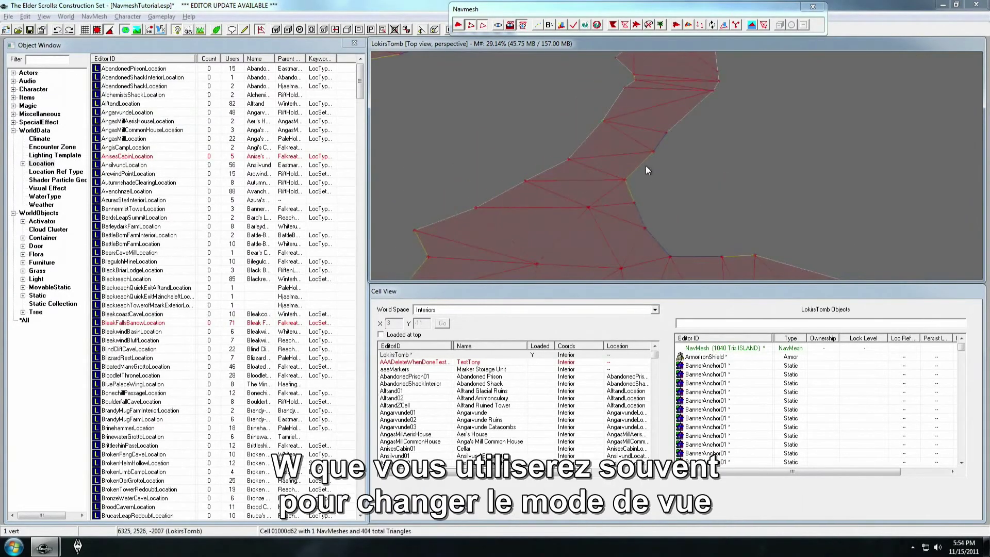
Cycle through the navmesh view modes until the navmesh is overlaid on the tomb's geometry.
{"action": "key", "text": "w"}
{"action": "key", "text": "w"}
{"action": "key", "text": "w"}
{"action": "key", "text": "w"}
{"action": "key", "text": "w"}
{"action": "key", "text": "w"}
{"action": "key", "text": "w"}
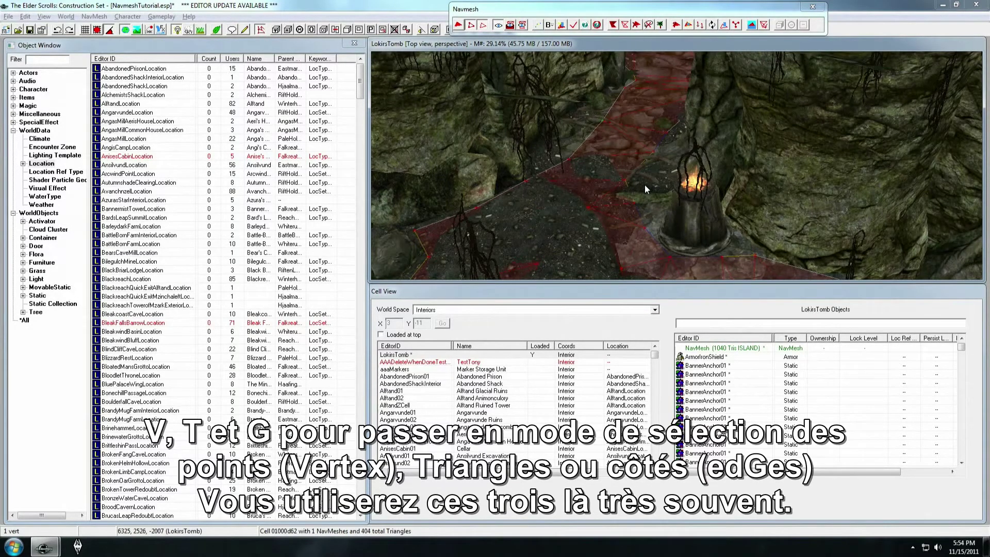
Switch through the vertex, triangle and edge selection modes and select the navmesh triangle on the path near the brazier.
{"action": "key", "text": "v"}
{"action": "key", "text": "t"}
{"action": "key", "text": "g"}
{"action": "left_click", "coordinate": [593, 139]}
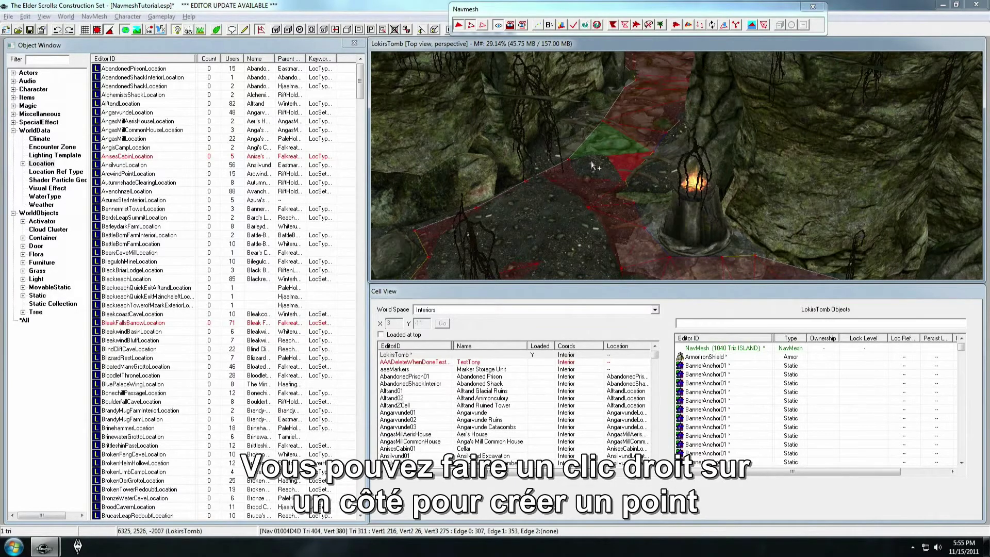
Add a vertex in edge mode on the navmesh border edge beside the roots near the selected triangle.
{"action": "scroll", "coordinate": [598, 166], "scroll_direction": "up", "scroll_amount": 8}
{"action": "middle_click_drag", "start_coordinate": [611, 171], "coordinate": [618, 171], "text": "shift"}
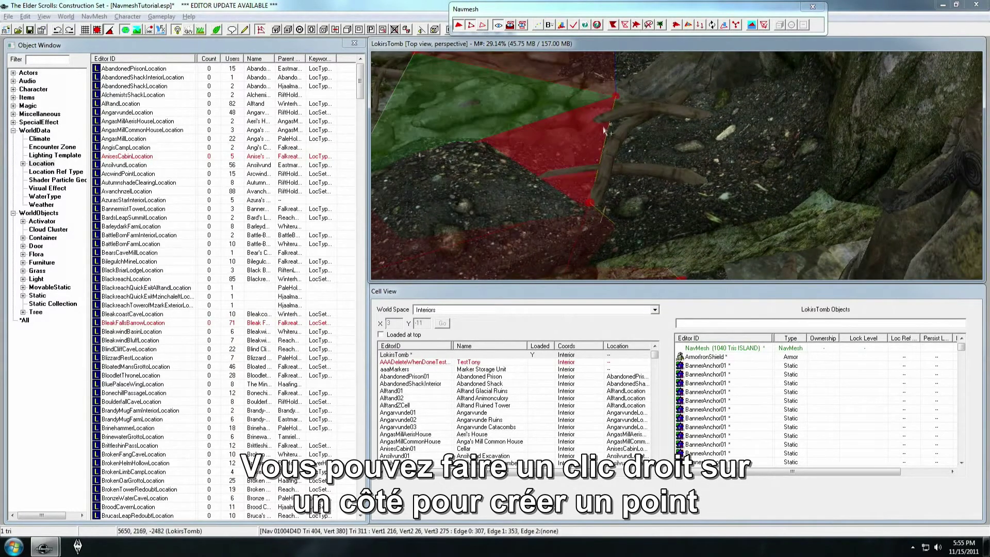
{"action": "key", "text": "g"}
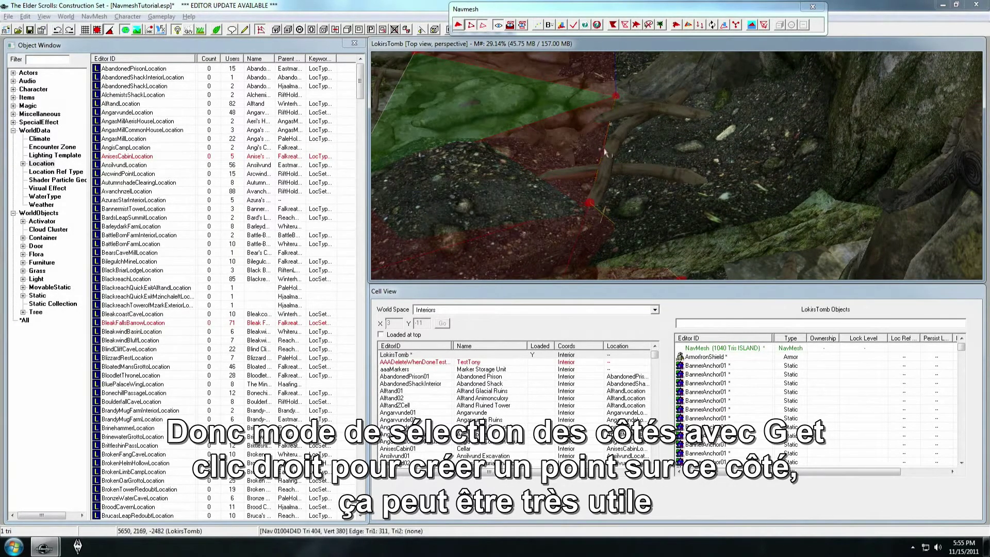
{"action": "right_click", "coordinate": [605, 149]}
{"action": "middle_click_drag", "start_coordinate": [604, 149], "coordinate": [606, 174], "text": "shift"}
{"action": "key", "text": "w"}
{"action": "key", "text": "w"}
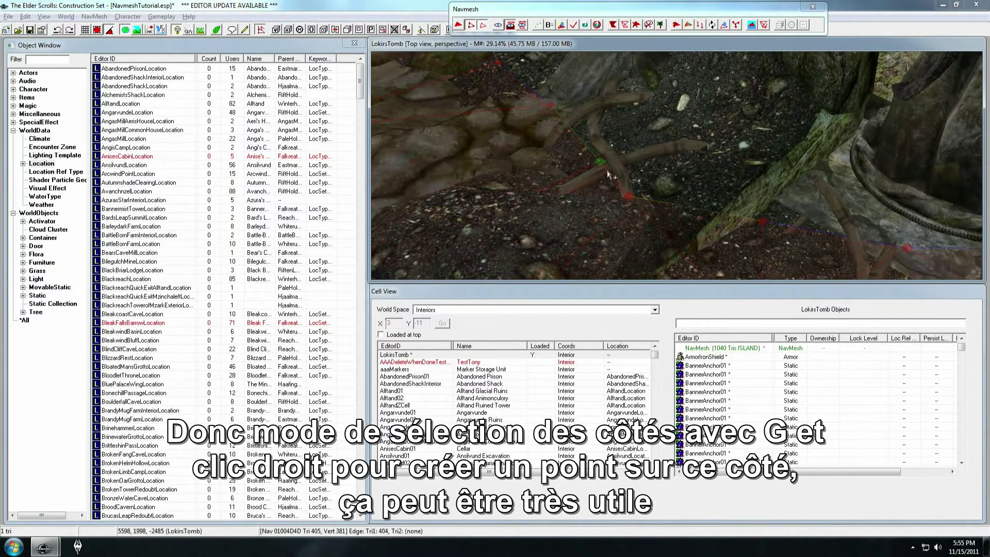
{"action": "scroll", "coordinate": [614, 164], "scroll_direction": "down", "scroll_amount": 3}
{"action": "key", "text": "w"}
{"action": "mouse_move", "coordinate": [610, 165]}
{"action": "middle_mouse_down", "text": "shift"}
{"action": "mouse_move", "coordinate": [643, 150]}
{"action": "mouse_move", "coordinate": [620, 151]}
{"action": "middle_mouse_up", "text": "shift"}
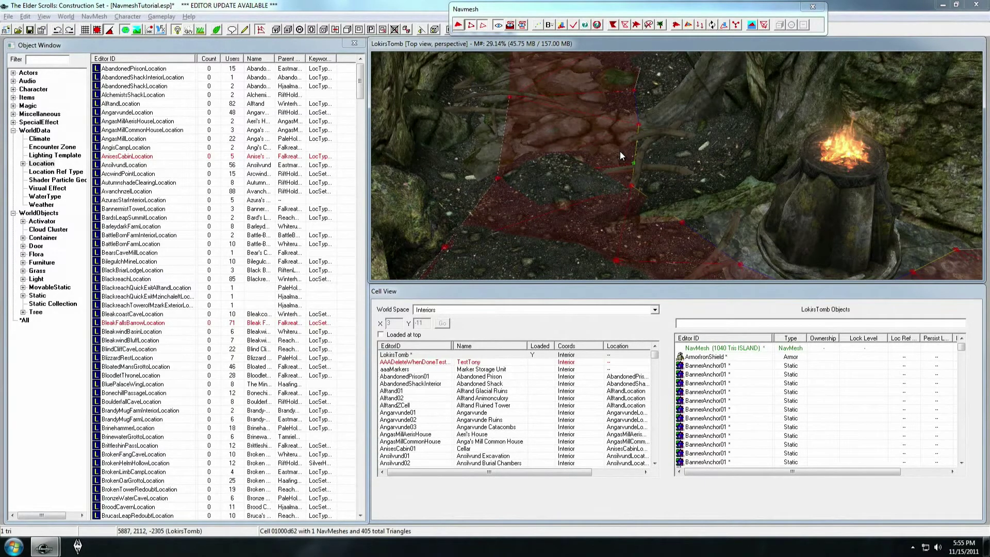
Select a navmesh edge on the path near the brazier and cycle the selection to neighbouring elements.
{"action": "key", "text": "Tab"}
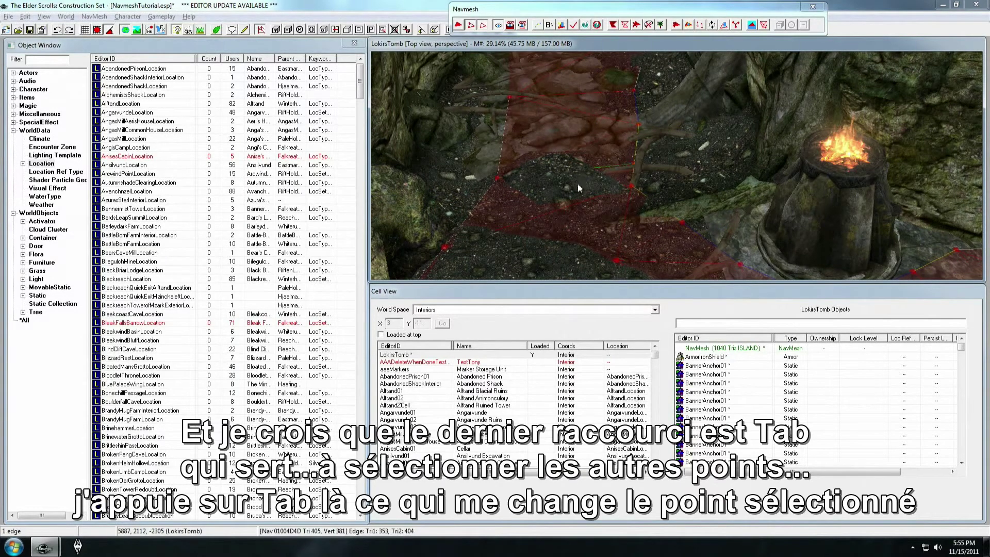
{"action": "scroll", "coordinate": [578, 185], "scroll_direction": "down", "scroll_amount": 2}
{"action": "left_click", "coordinate": [610, 149]}
{"action": "key", "text": "Tab"}
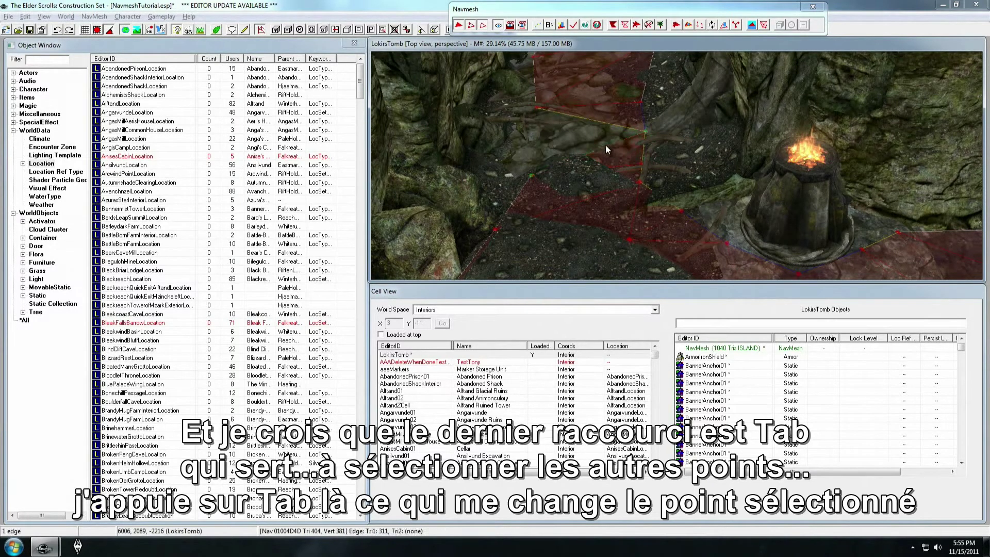